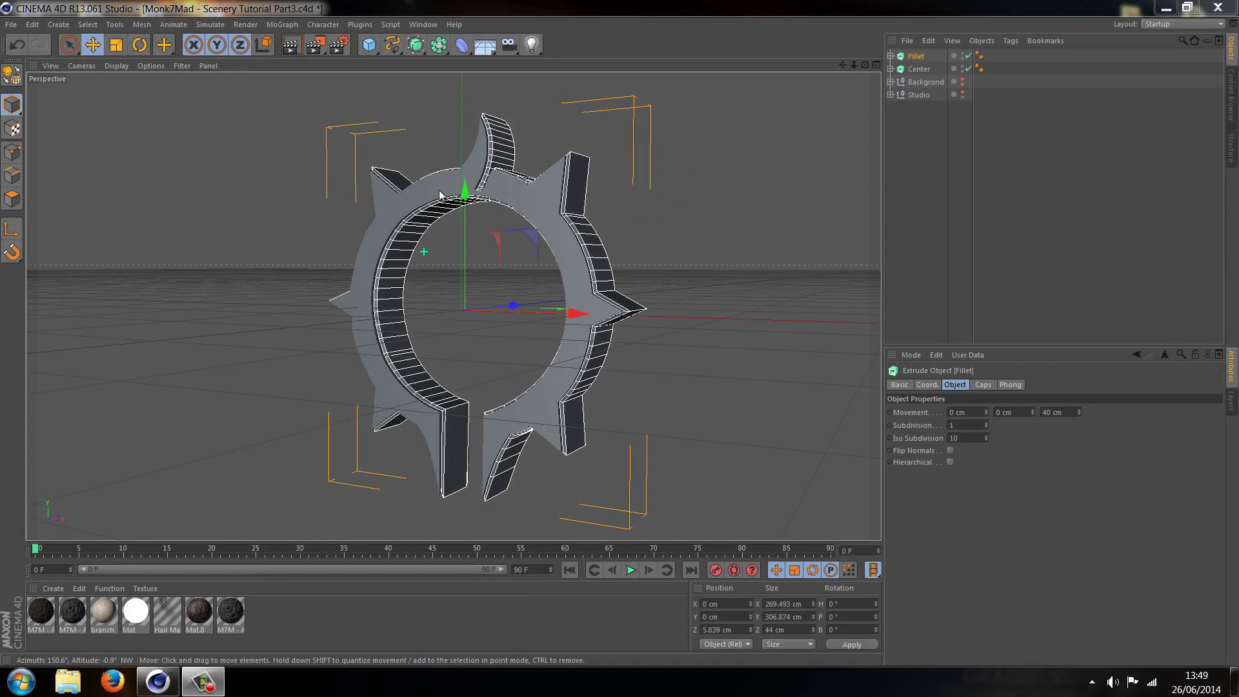
Correct the misspelled name of the Background null to Background and save the project
{"action": "left_click", "coordinate": [1046, 268]}
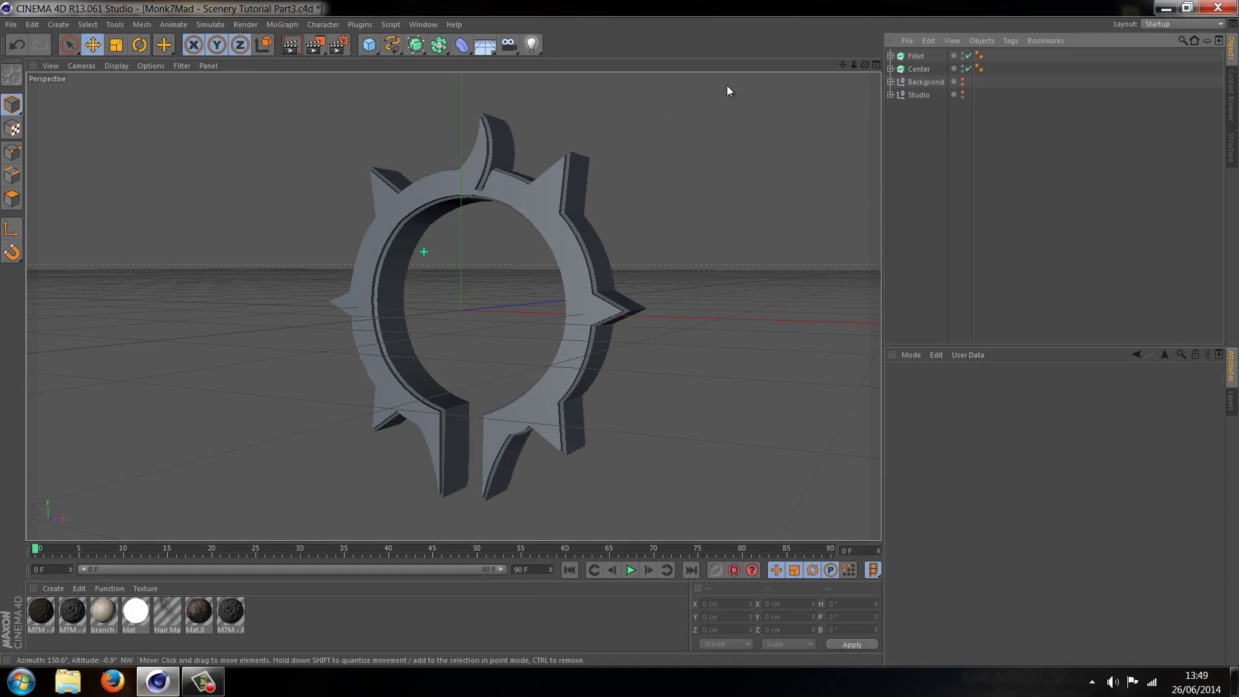
{"action": "double_click", "coordinate": [930, 82]}
{"action": "left_click", "coordinate": [939, 82]}
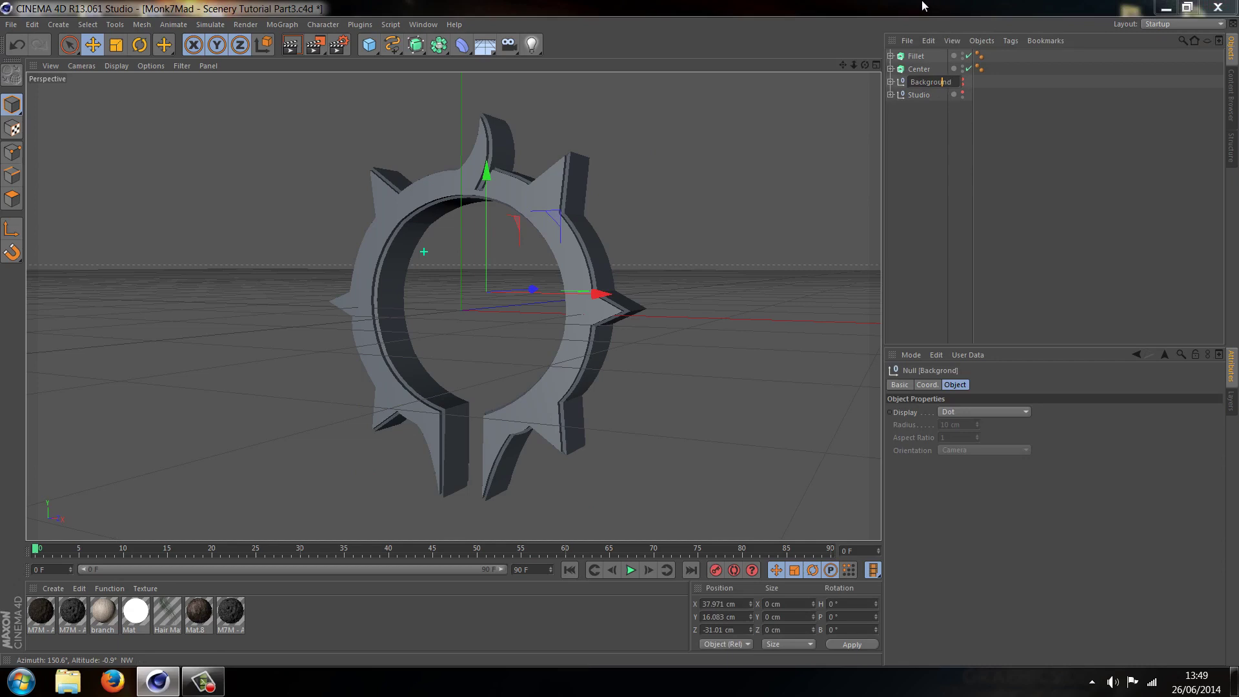
{"action": "type", "text": "u"}
{"action": "key", "text": "Return"}
{"action": "left_click", "coordinate": [1046, 136]}
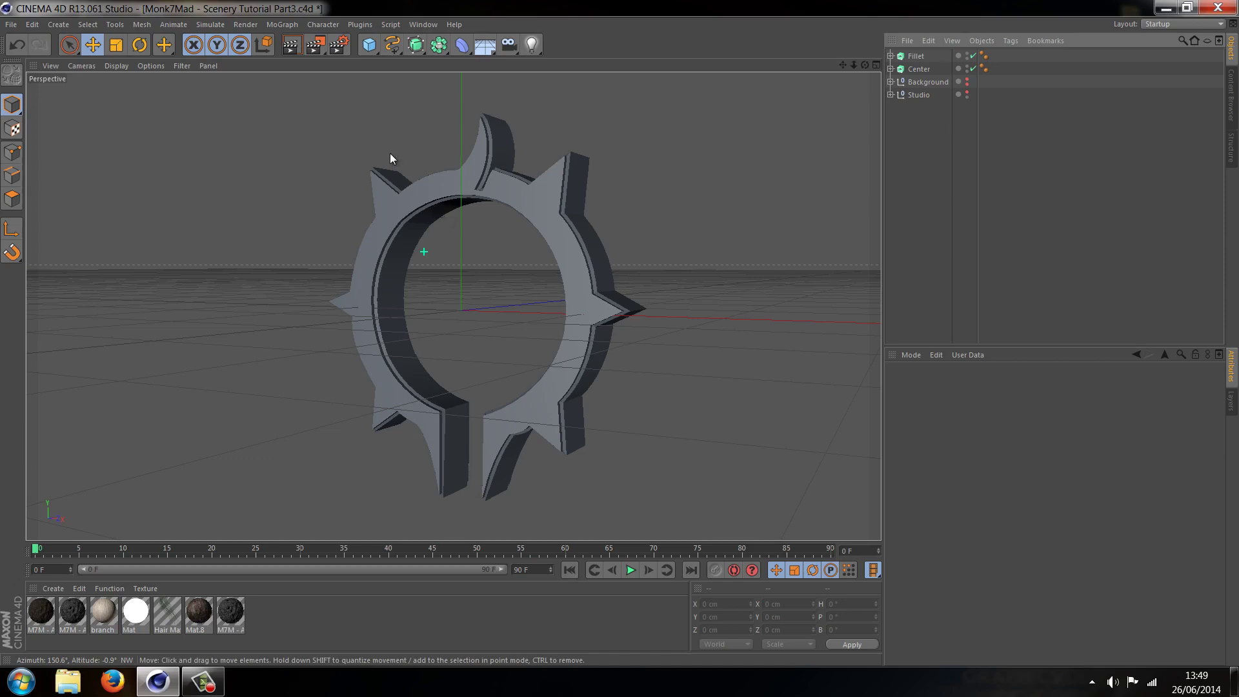
{"action": "key", "text": "ctrl+s"}
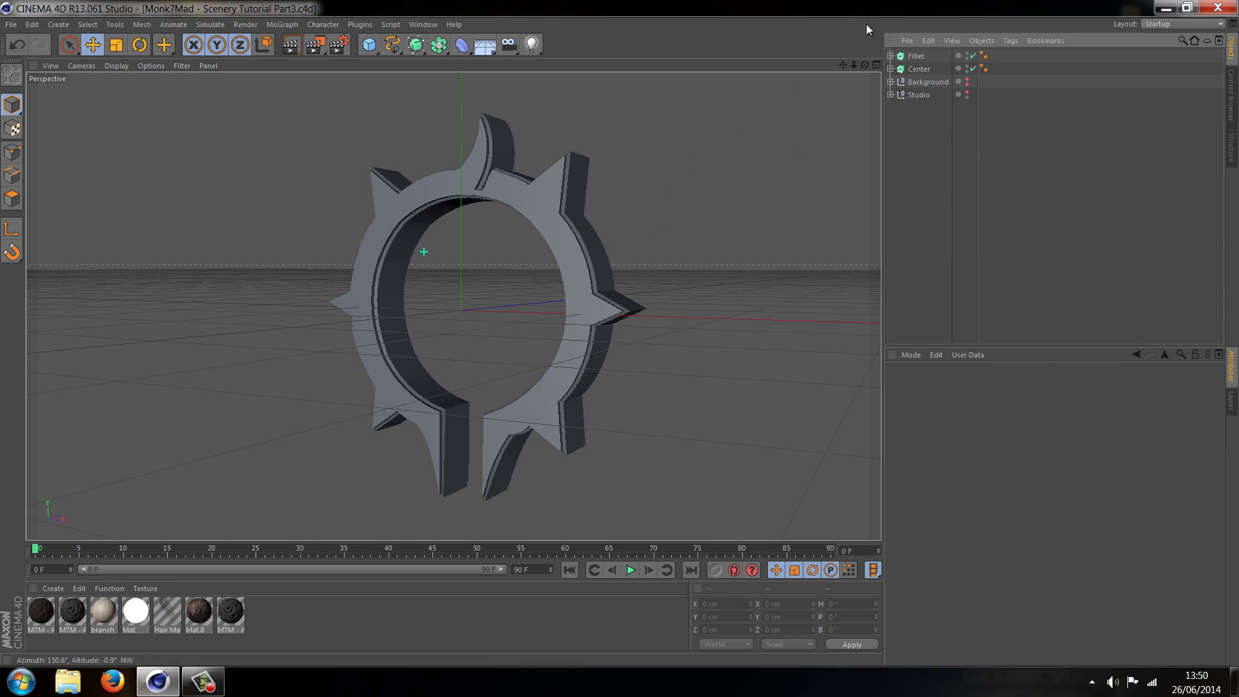
Browse the Illustrator logo files in the LogoAi's folder without opening any of them
{"action": "left_click", "coordinate": [11, 24]}
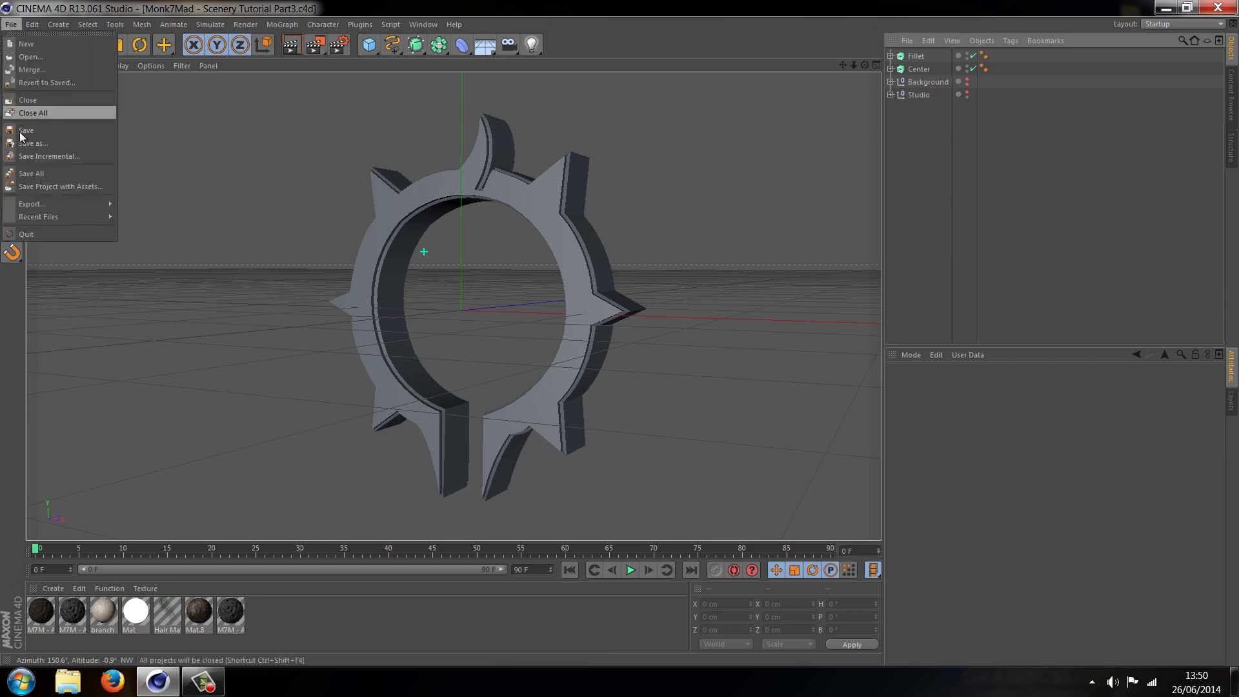
{"action": "left_click", "coordinate": [27, 70]}
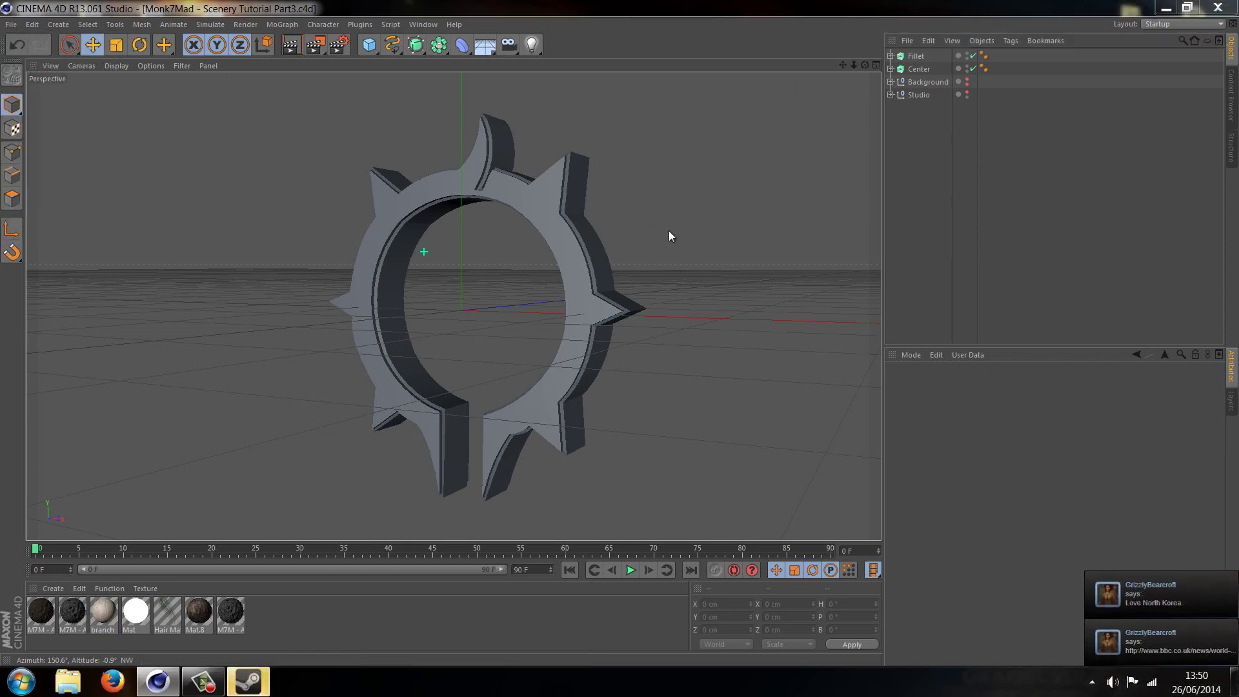
{"action": "key", "text": "ctrl+o"}
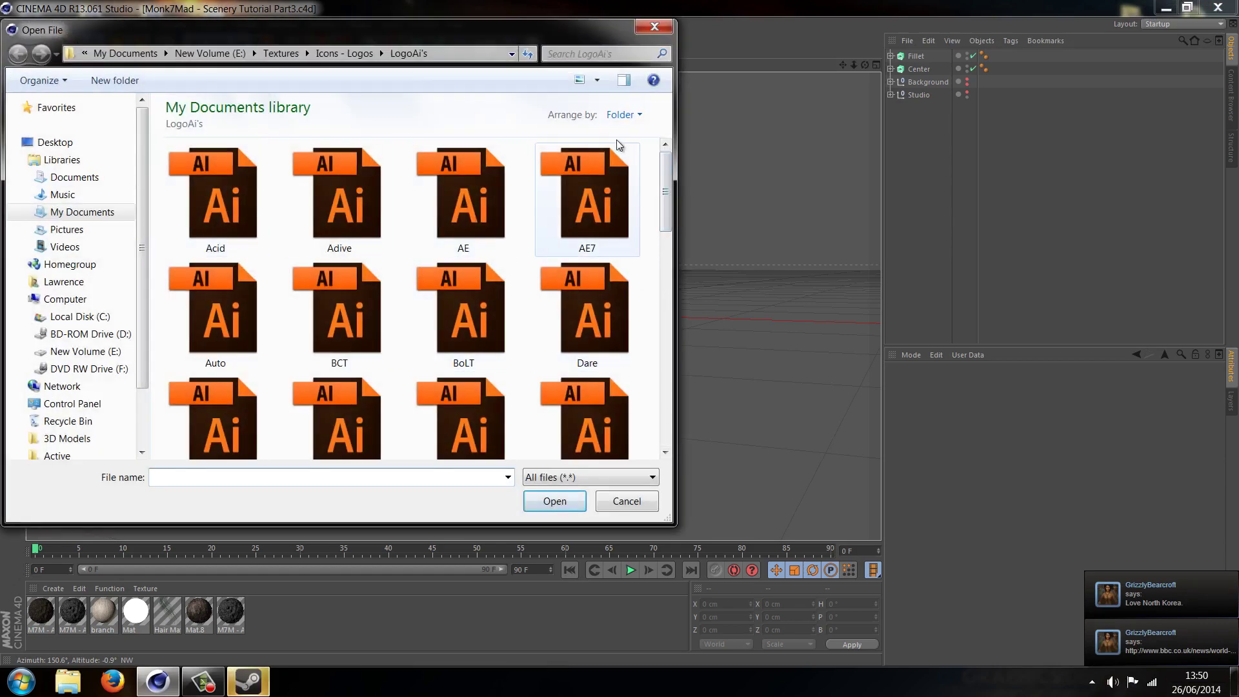
{"action": "scroll", "coordinate": [649, 247], "scroll_direction": "down", "scroll_amount": 5}
{"action": "scroll", "coordinate": [649, 248], "scroll_direction": "up", "scroll_amount": 1}
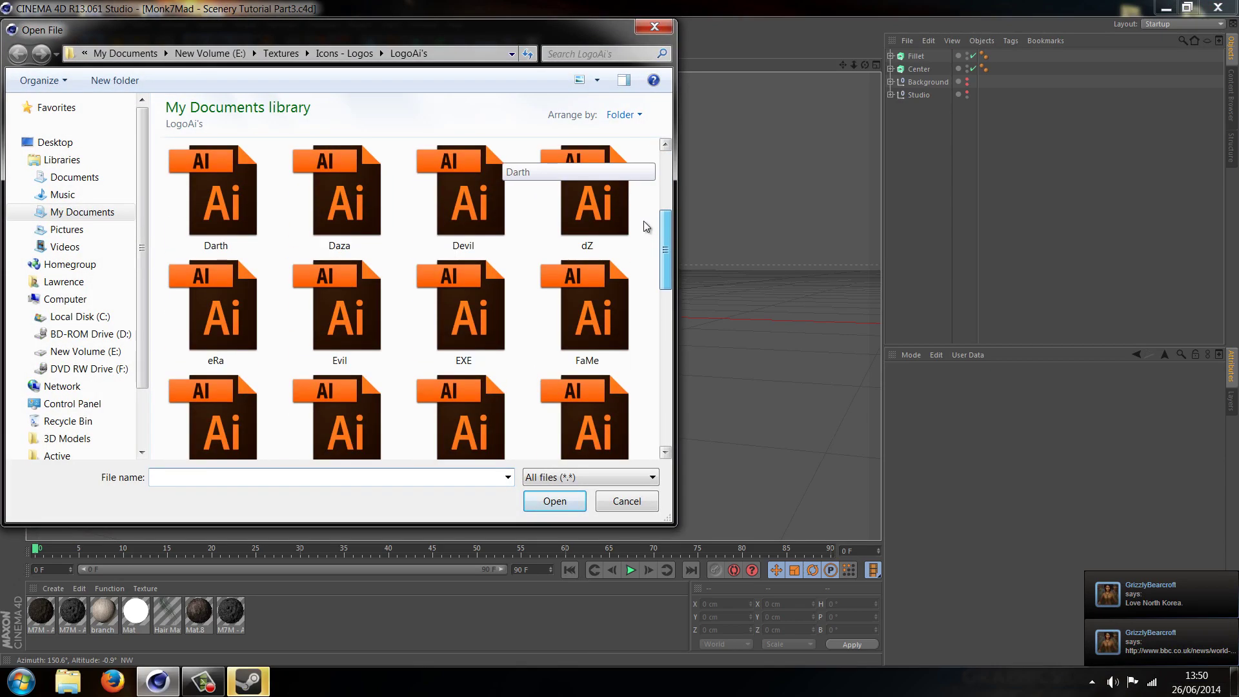
{"action": "left_click", "coordinate": [646, 505]}
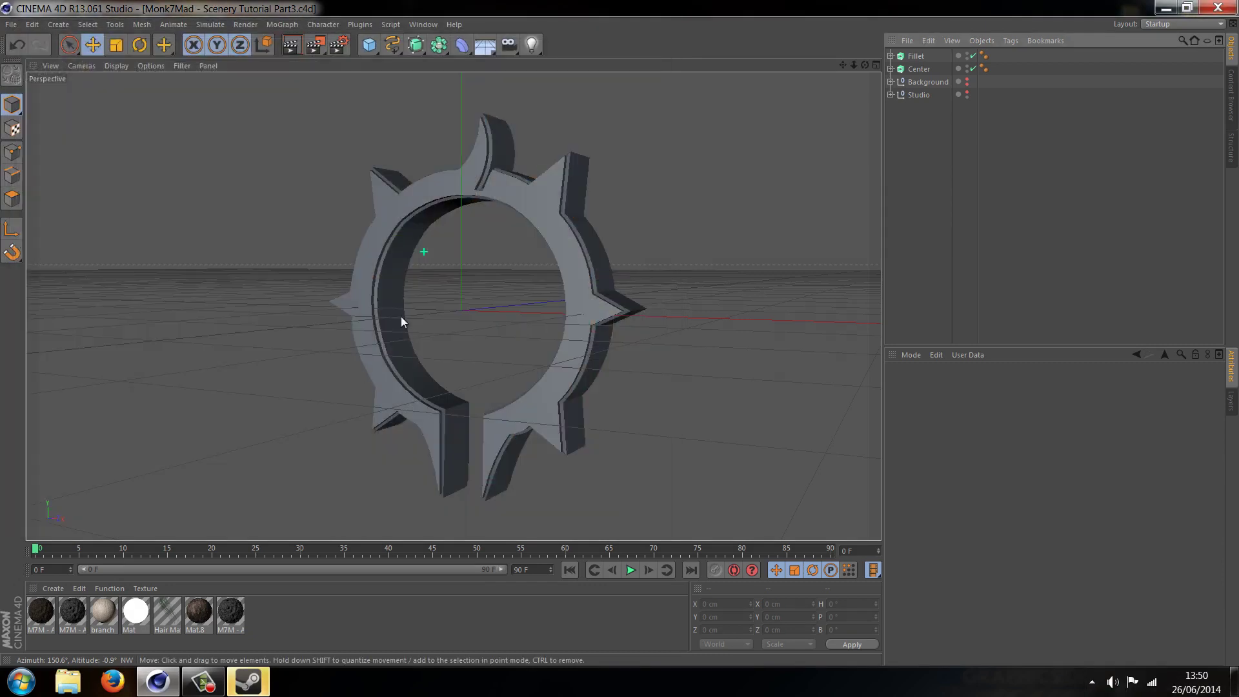
Review the Center and Fillet extrude objects, the available NURBS generators and the Fillet object's caps and rounding settings
{"action": "left_click", "coordinate": [915, 70]}
{"action": "left_click", "coordinate": [433, 48]}
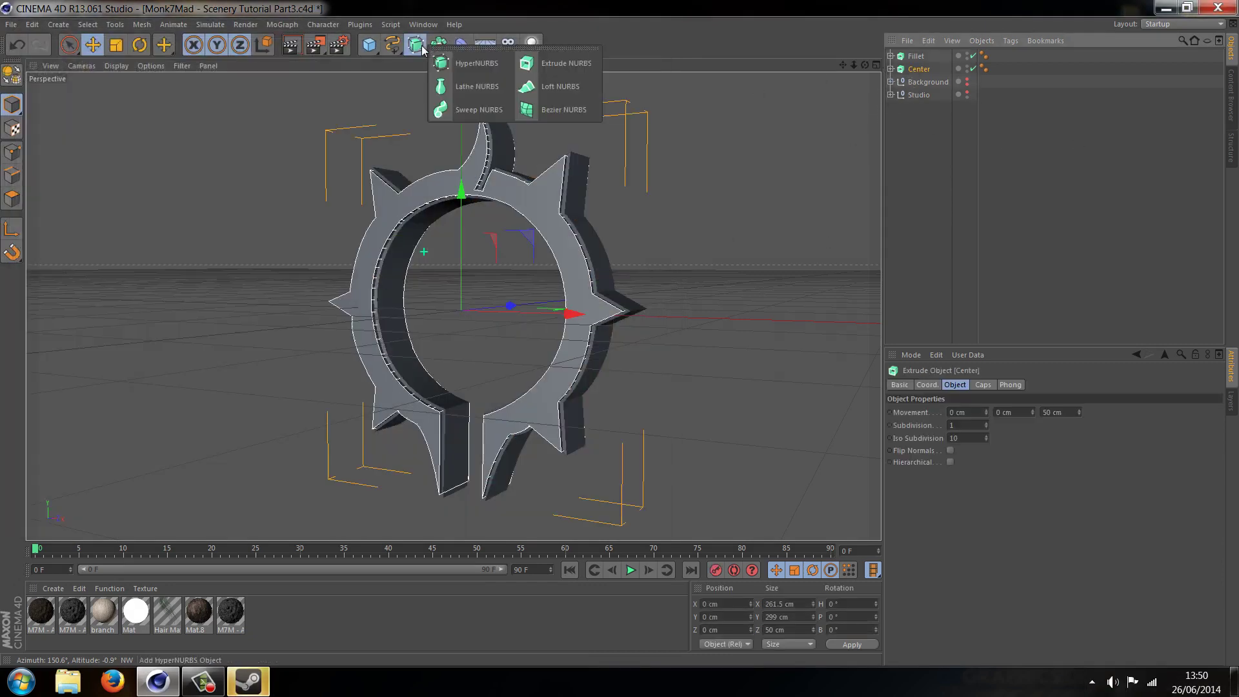
{"action": "left_click", "coordinate": [1021, 232]}
{"action": "left_click", "coordinate": [920, 69]}
{"action": "left_click", "coordinate": [923, 57]}
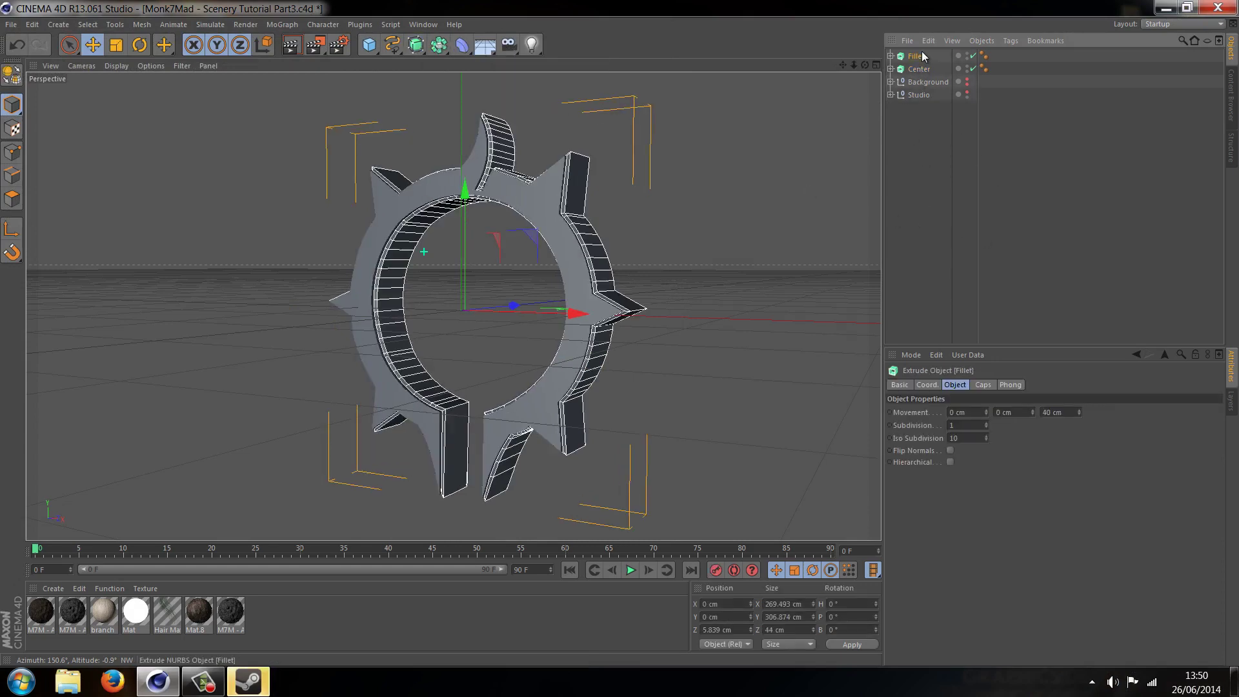
{"action": "left_click", "coordinate": [983, 384]}
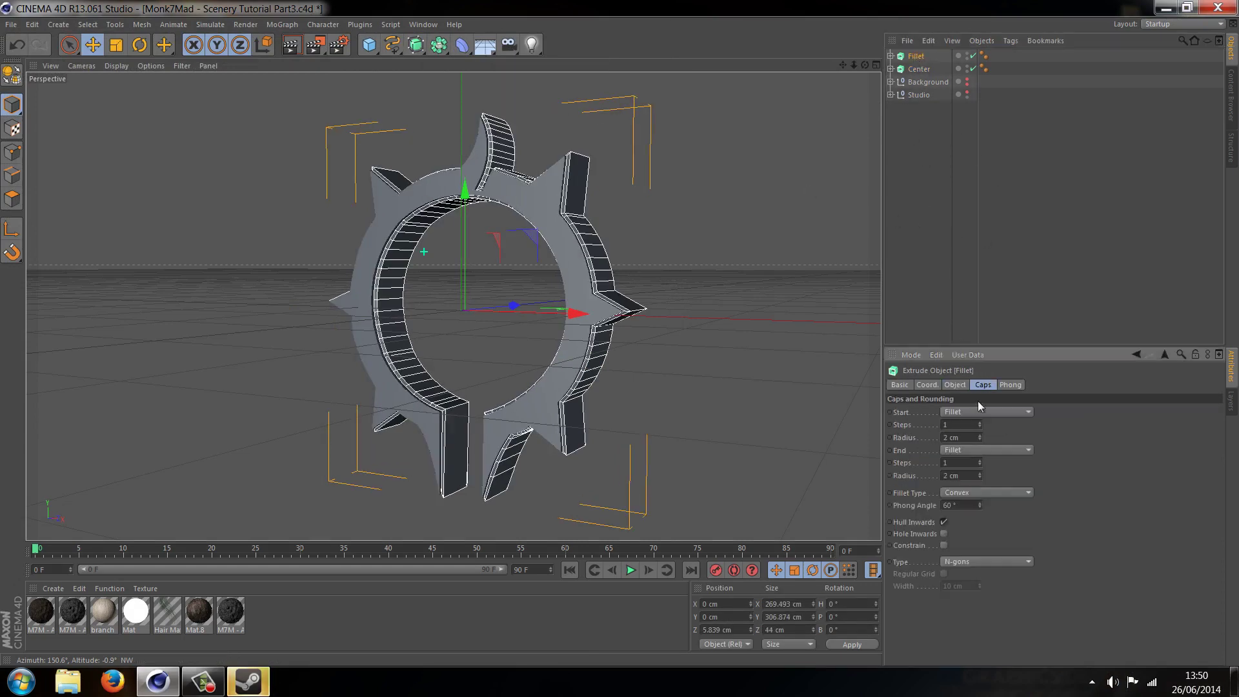
{"action": "left_click", "coordinate": [985, 411]}
{"action": "left_click", "coordinate": [985, 410]}
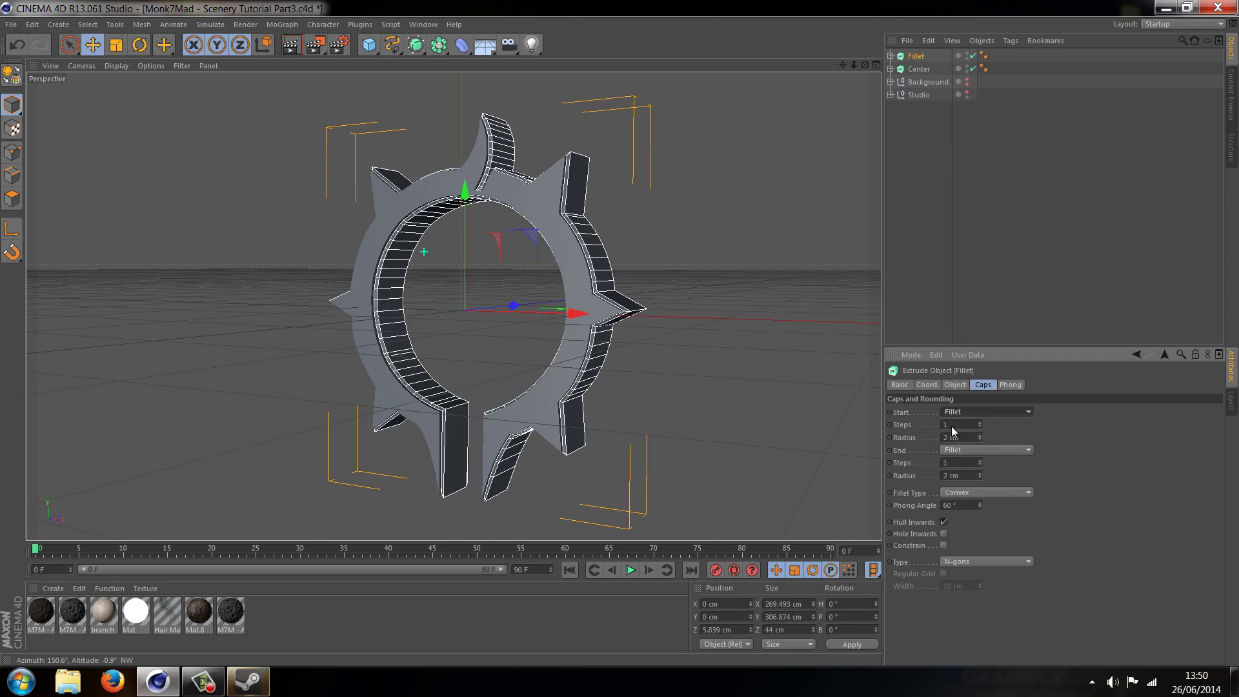
{"action": "left_click", "coordinate": [727, 336]}
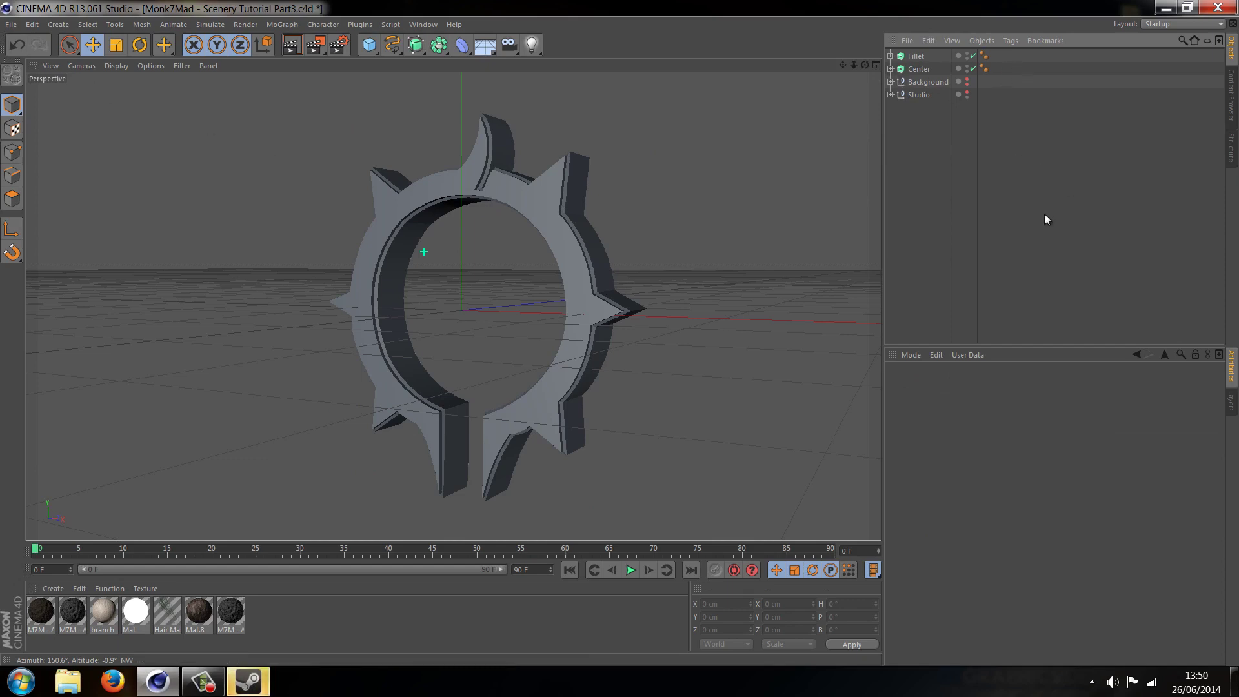
Save the project and duplicate the Center extrude object
{"action": "key", "text": "ctrl+s"}
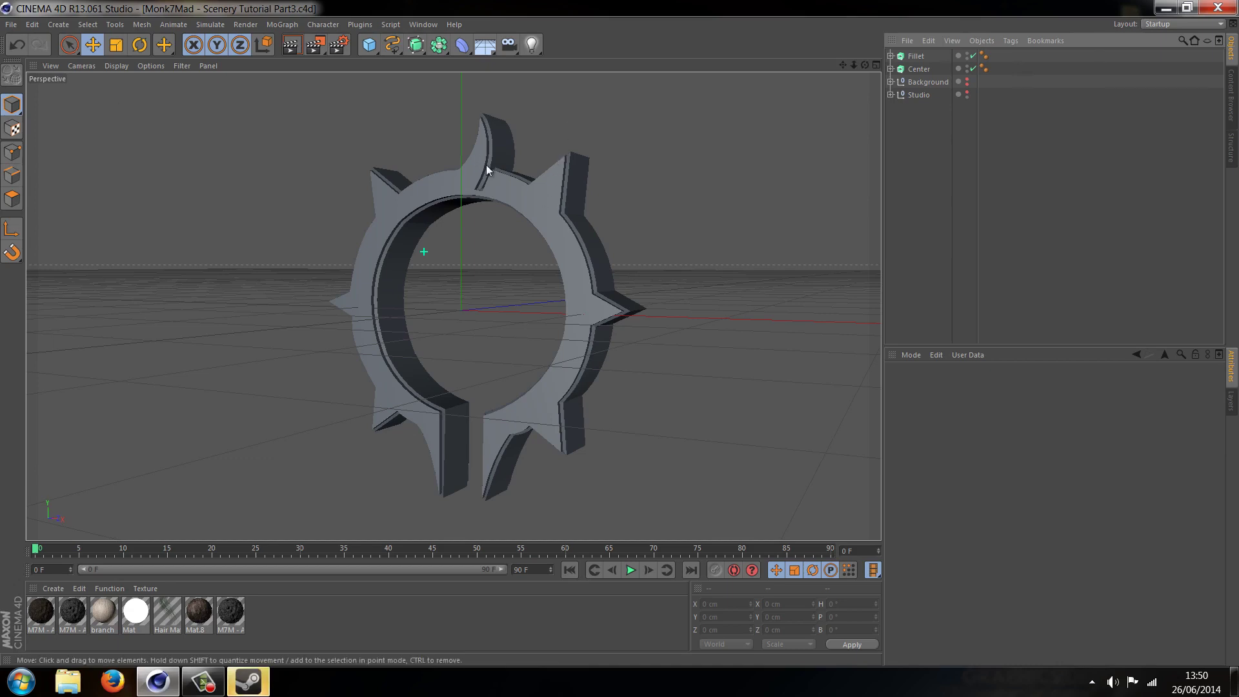
{"action": "key", "text": "ctrl+z"}
{"action": "key", "text": "ctrl+shift+z"}
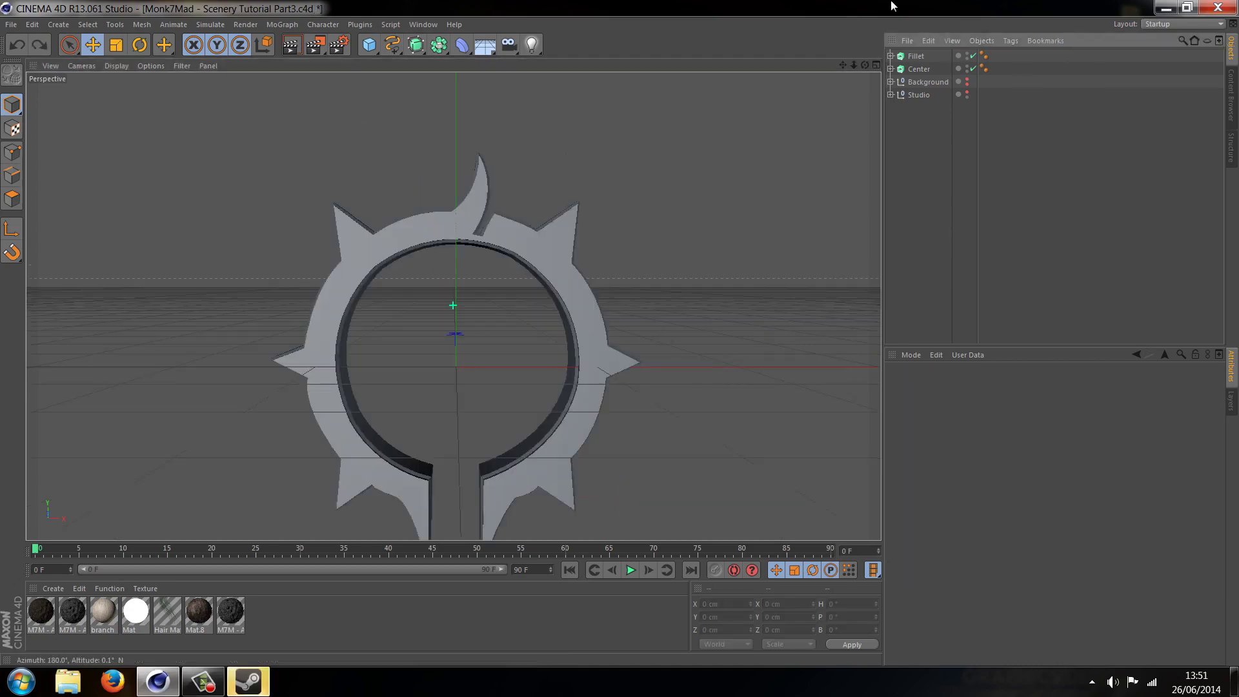
{"action": "left_click_drag", "start_coordinate": [842, 65], "coordinate": [848, 2]}
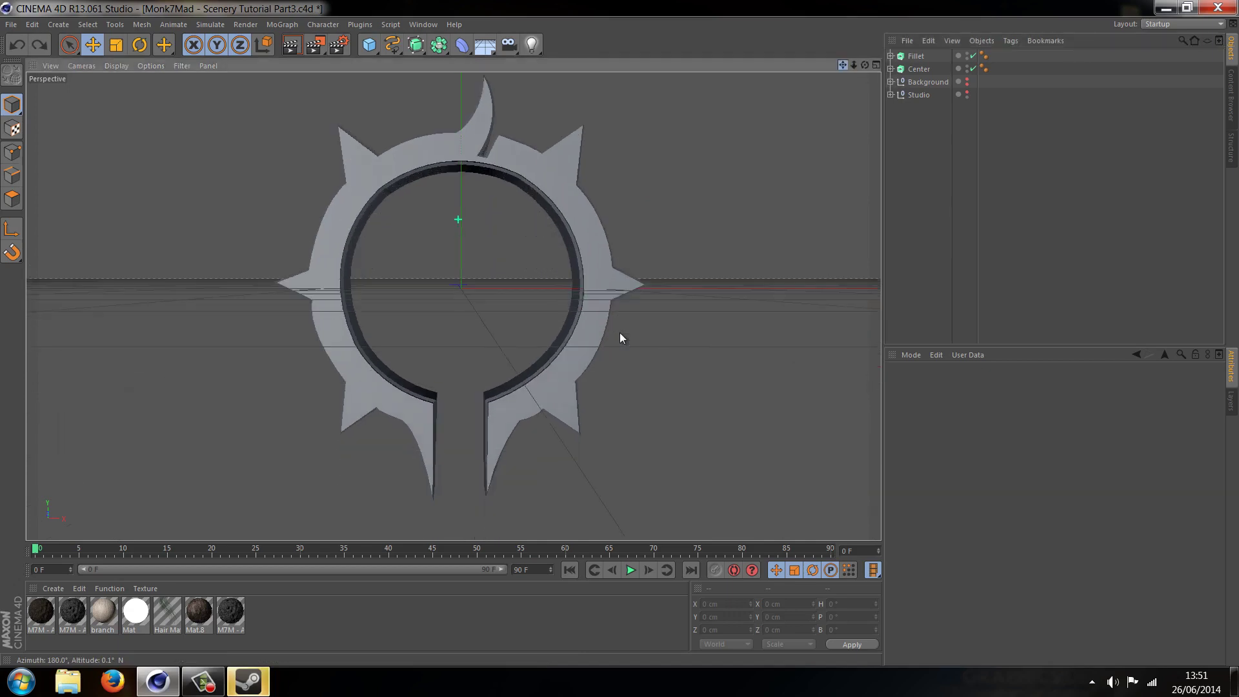
{"action": "left_click", "coordinate": [555, 204]}
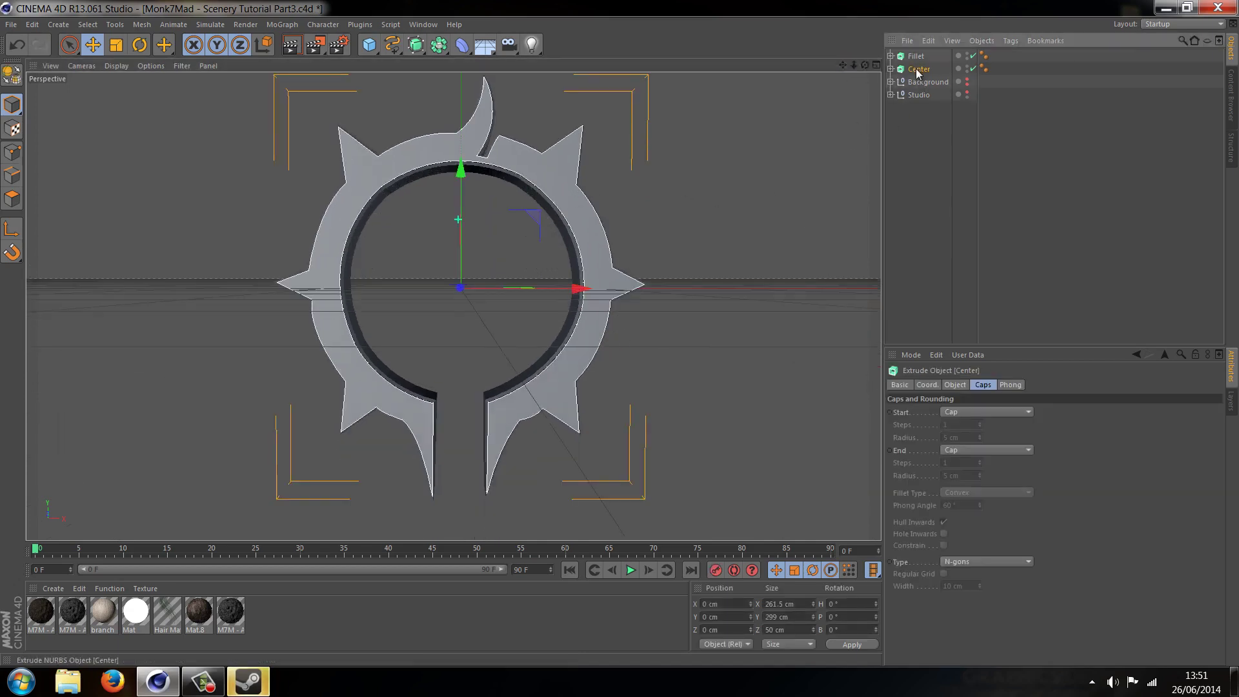
{"action": "key", "text": "ctrl+c"}
{"action": "key", "text": "ctrl+v"}
Break the duplicated Center object into 100 pieces with XBreaker, using the Immediately mode and random angles
{"action": "left_click_drag", "start_coordinate": [865, 65], "coordinate": [471, 89]}
{"action": "left_click", "coordinate": [391, 26]}
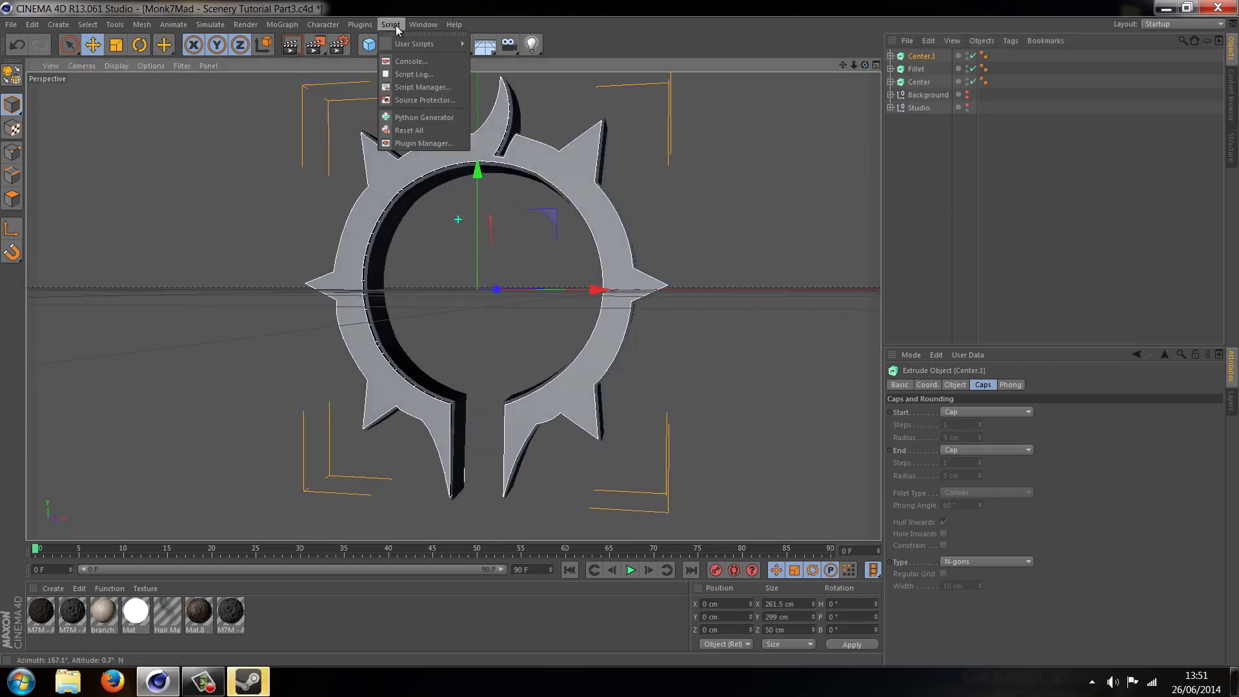
{"action": "mouse_move", "coordinate": [395, 40]}
{"action": "left_click", "coordinate": [510, 72]}
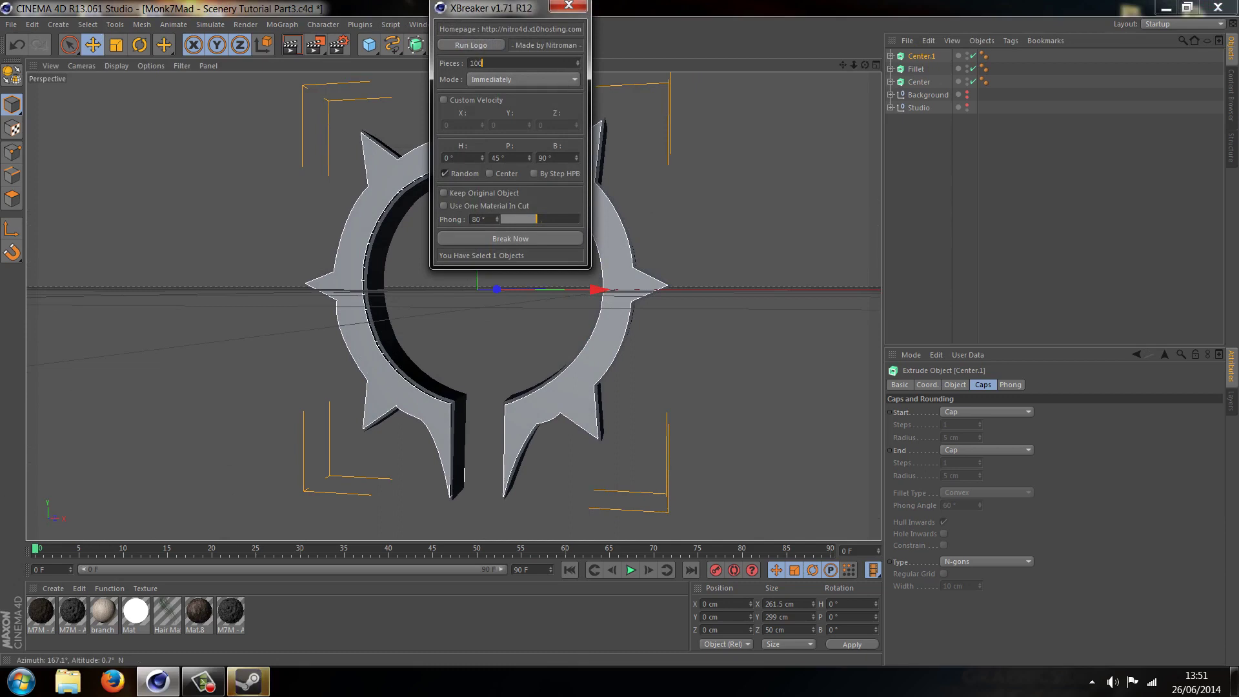
{"action": "left_click", "coordinate": [488, 85]}
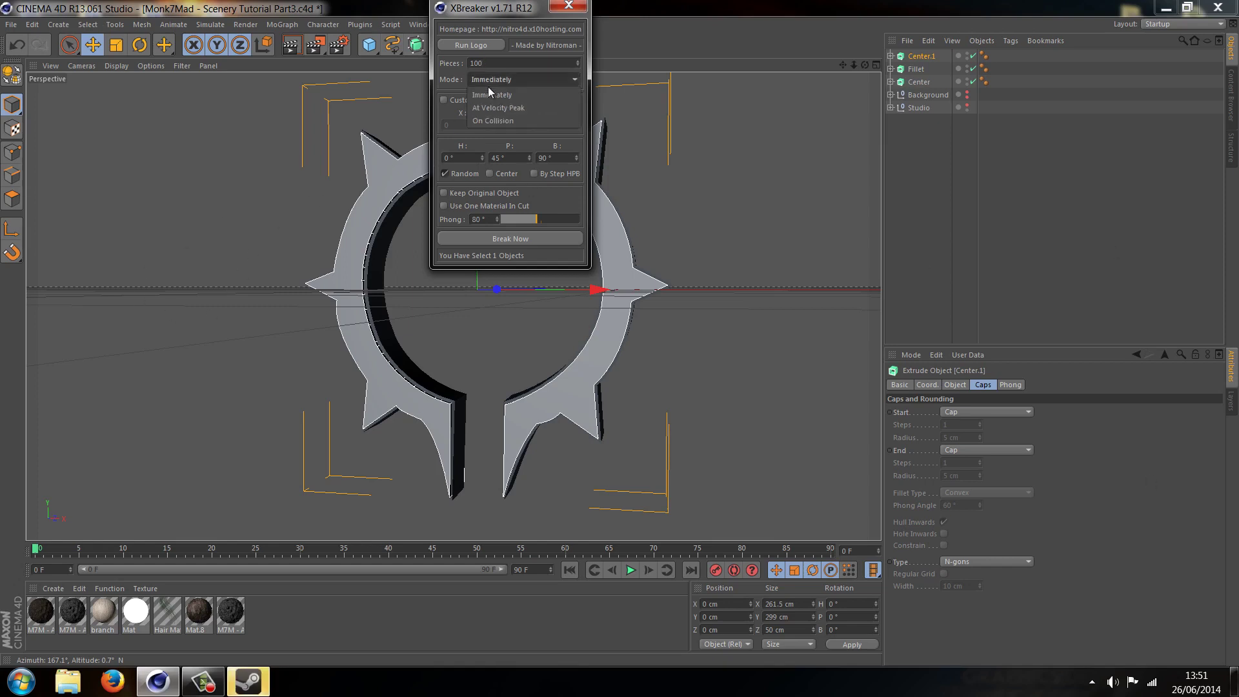
{"action": "left_click", "coordinate": [544, 80]}
{"action": "left_click", "coordinate": [515, 238]}
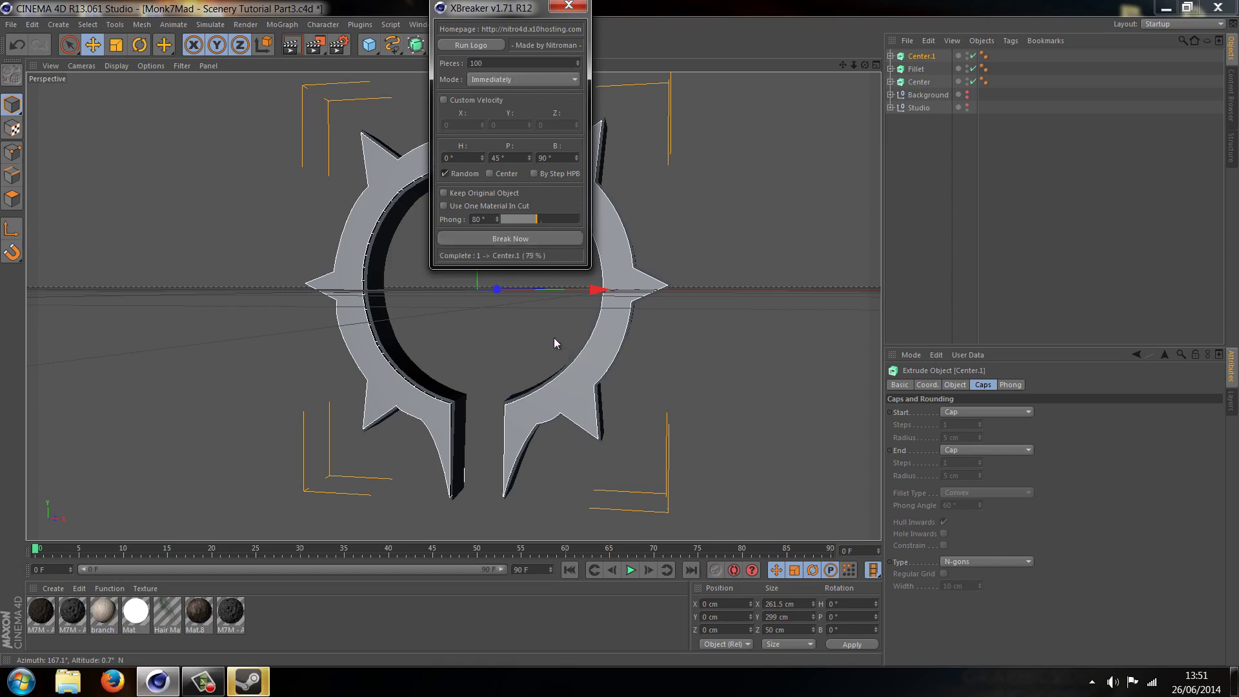
Cut all the broken pieces out of the XBreaker null and delete the empty null
{"action": "left_click", "coordinate": [939, 56]}
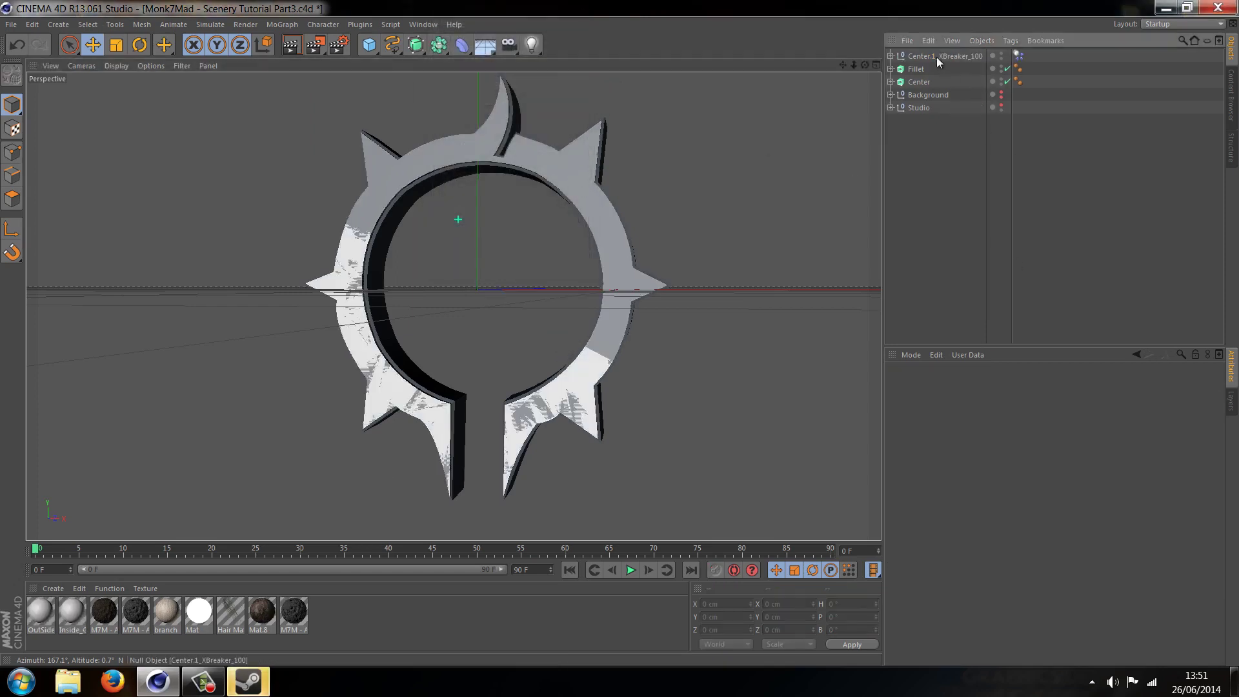
{"action": "left_click_drag", "start_coordinate": [865, 65], "coordinate": [896, 59]}
{"action": "left_click", "coordinate": [892, 56]}
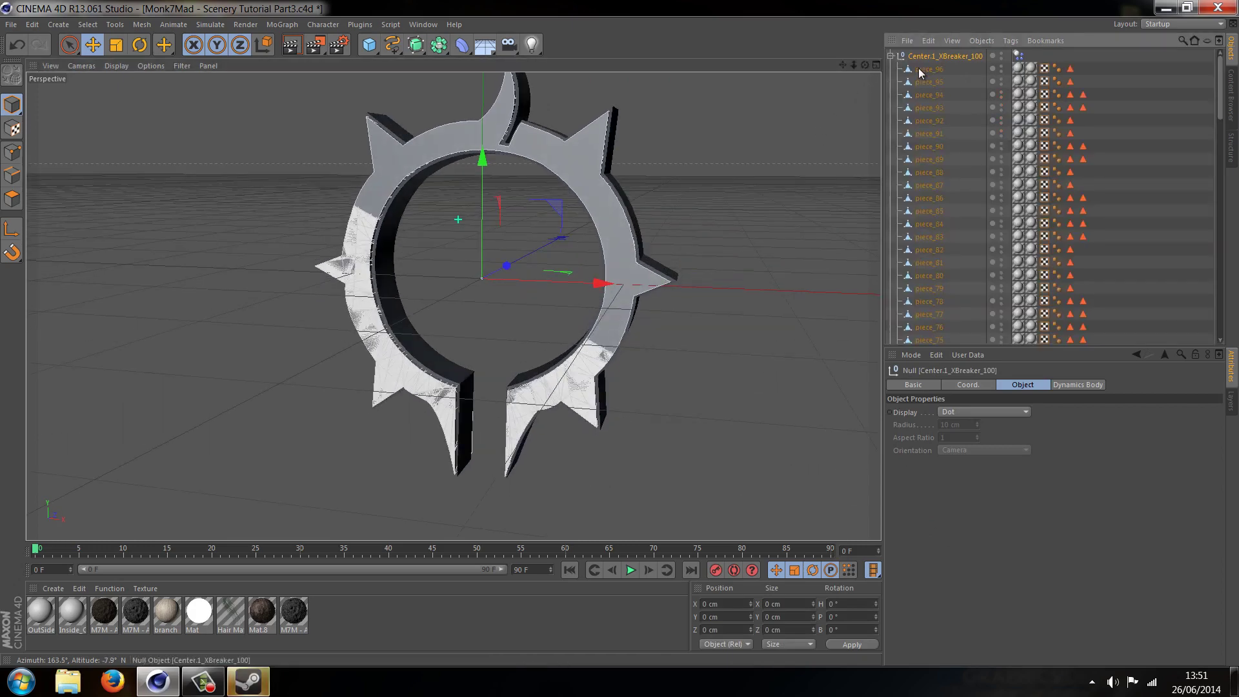
{"action": "left_click", "coordinate": [925, 69]}
{"action": "scroll", "coordinate": [925, 194], "scroll_direction": "down", "scroll_amount": 15}
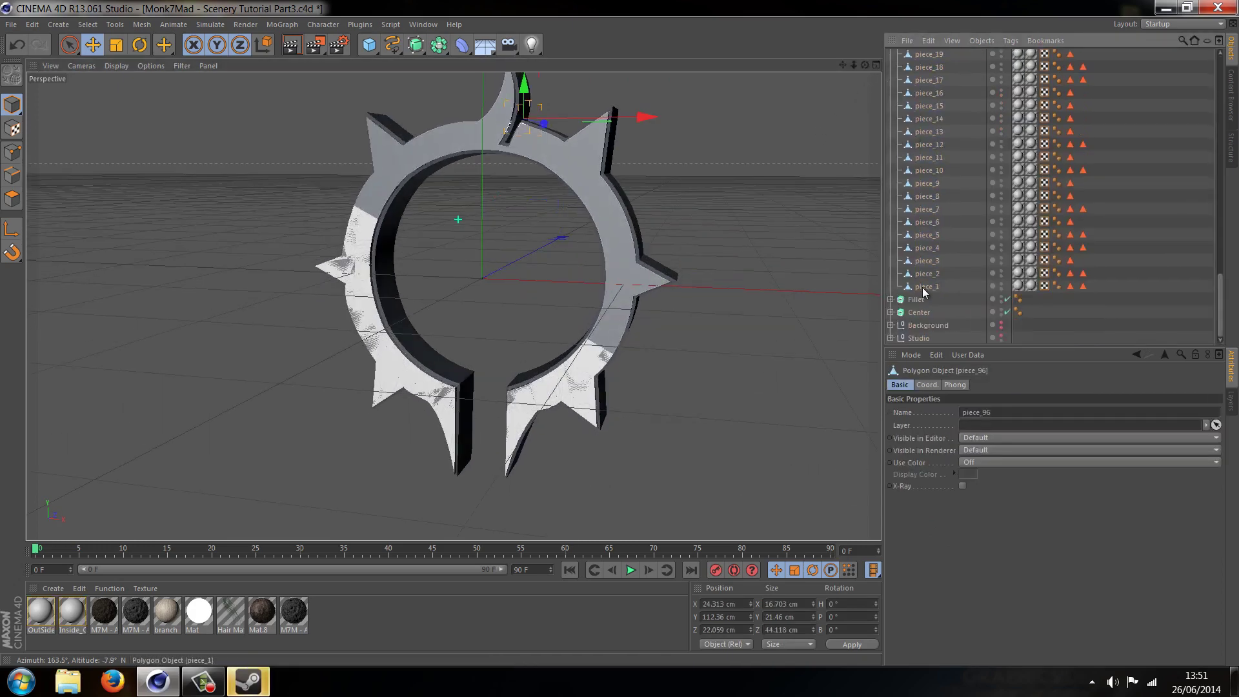
{"action": "left_click", "coordinate": [925, 286], "text": "shift"}
{"action": "key", "text": "Delete"}
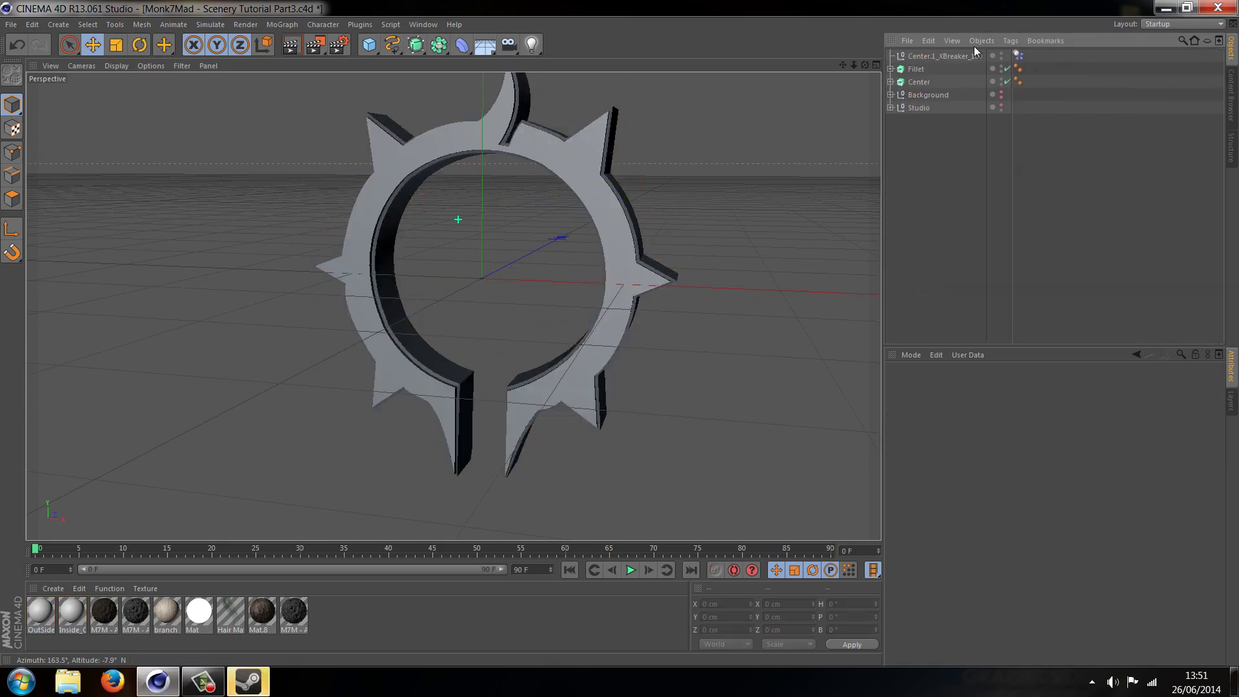
{"action": "left_click", "coordinate": [970, 53]}
{"action": "key", "text": "Delete"}
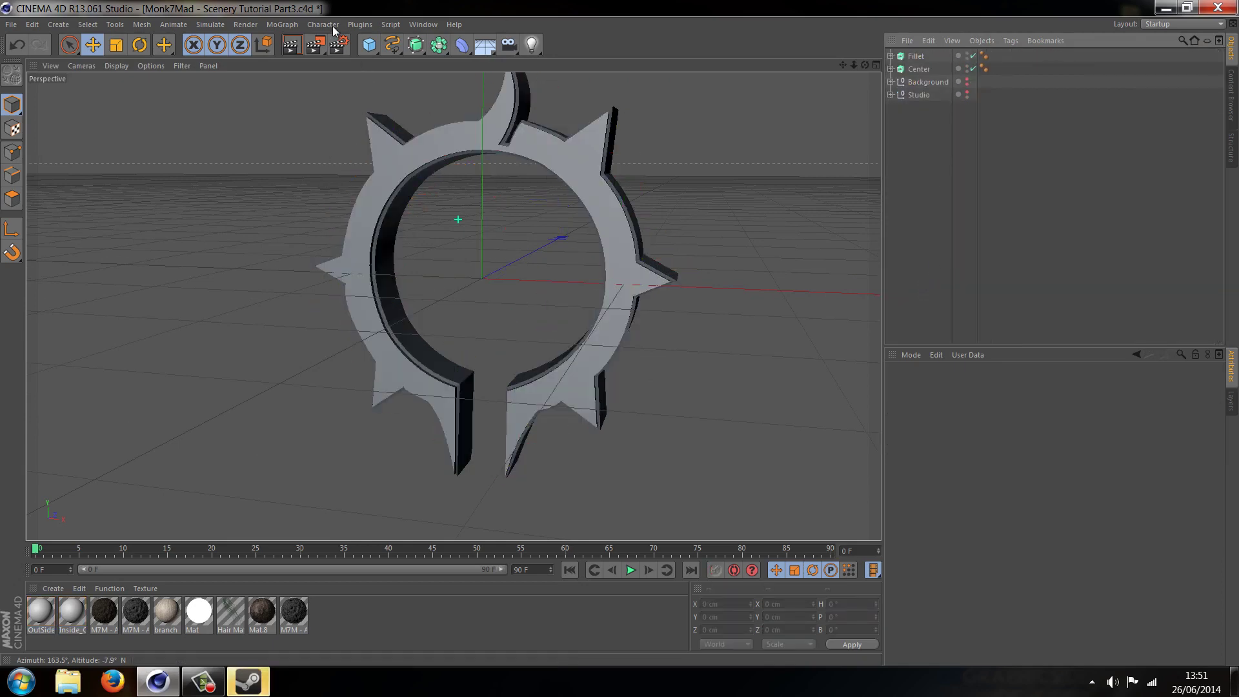
Add a MoGraph Fracture object, paste the broken pieces into the scene and nest them all inside it
{"action": "left_click", "coordinate": [284, 25]}
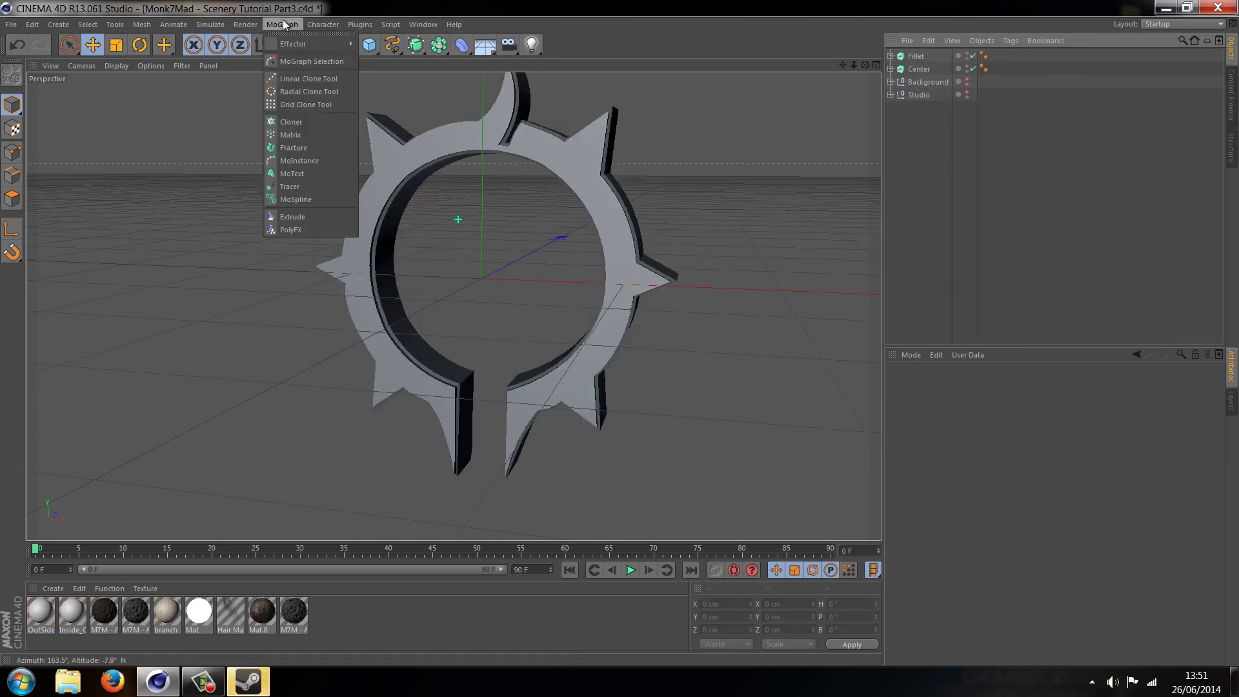
{"action": "left_click", "coordinate": [293, 147]}
{"action": "key", "text": "ctrl+v"}
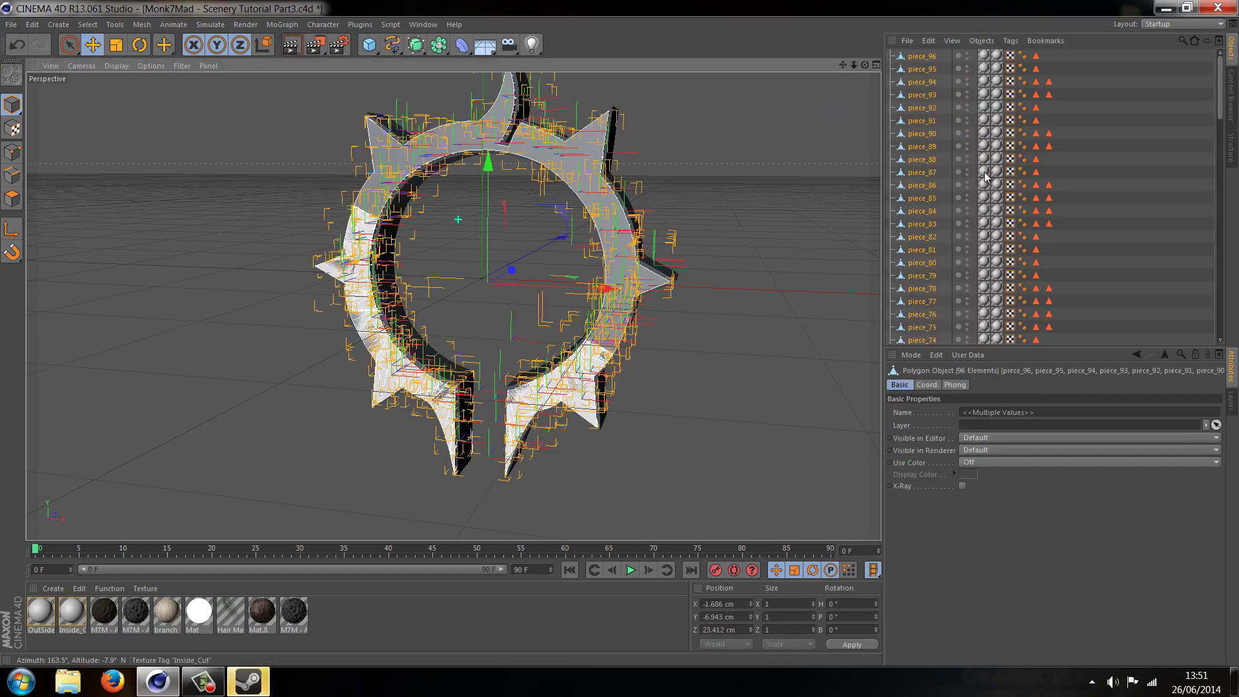
{"action": "scroll", "coordinate": [974, 180], "scroll_direction": "down", "scroll_amount": 15}
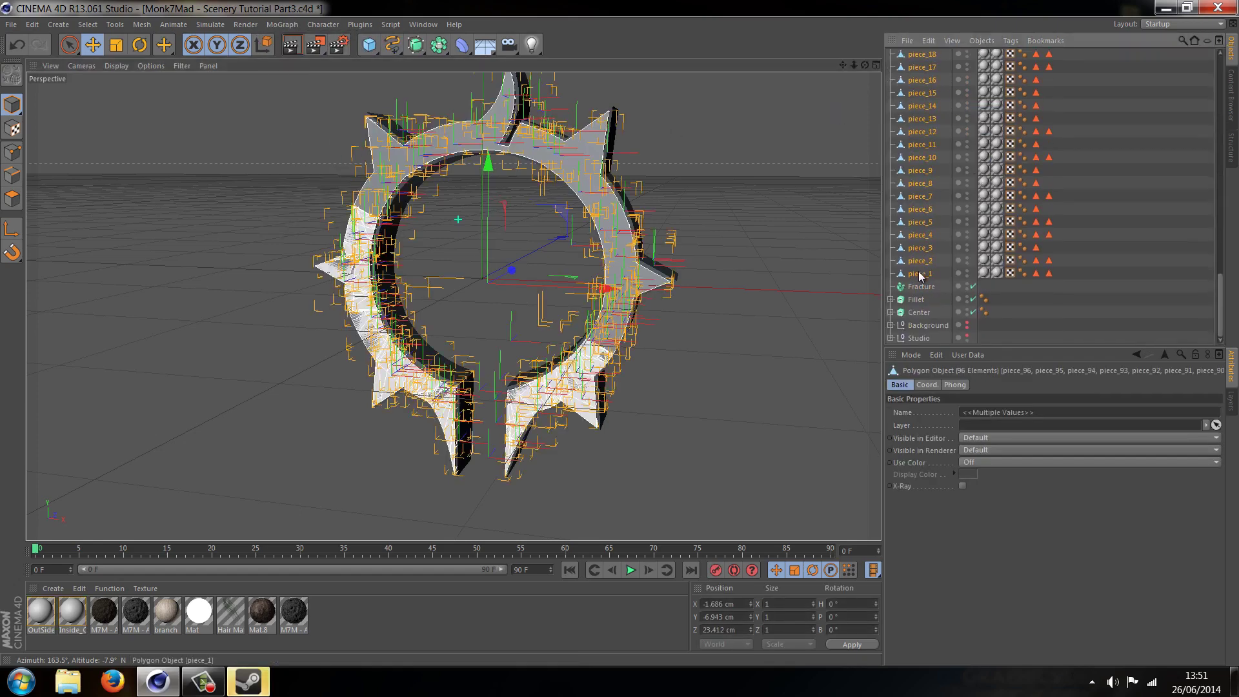
{"action": "left_click_drag", "start_coordinate": [918, 274], "coordinate": [924, 284]}
{"action": "scroll", "coordinate": [929, 297], "scroll_direction": "up", "scroll_amount": 15}
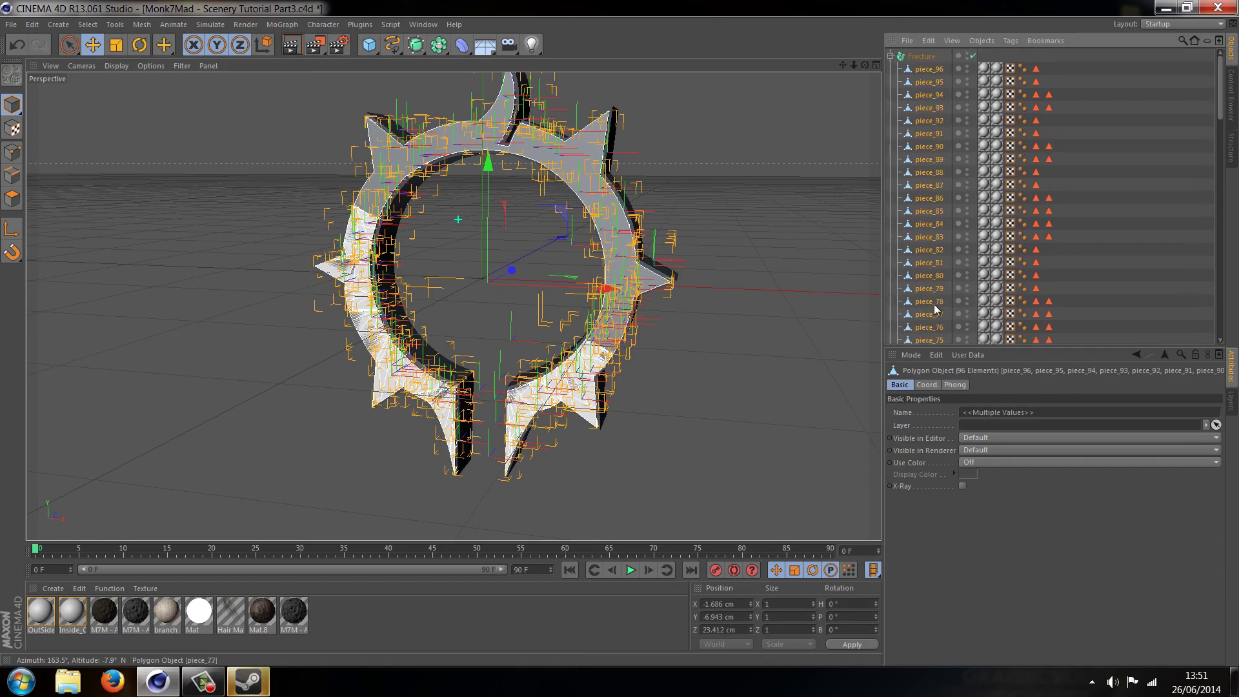
{"action": "left_click", "coordinate": [891, 56]}
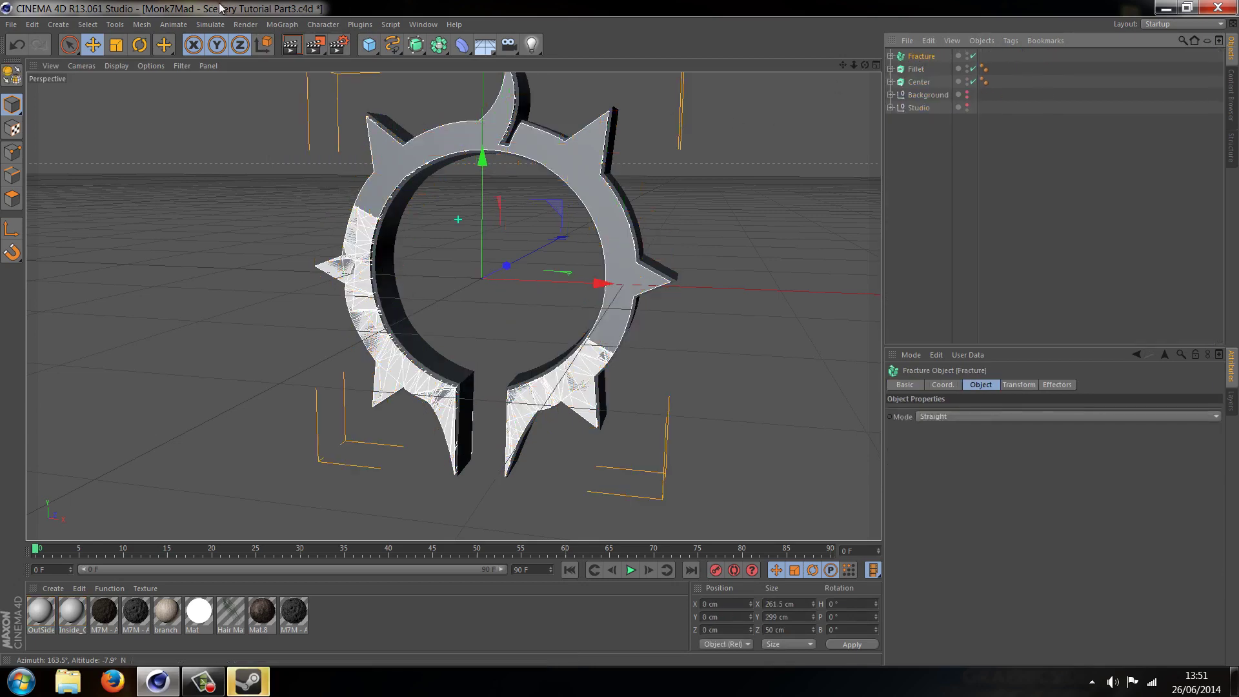
Apply a Random effector to the Fracture object to scatter the broken pieces around the logo
{"action": "left_click", "coordinate": [285, 26]}
{"action": "mouse_move", "coordinate": [320, 43]}
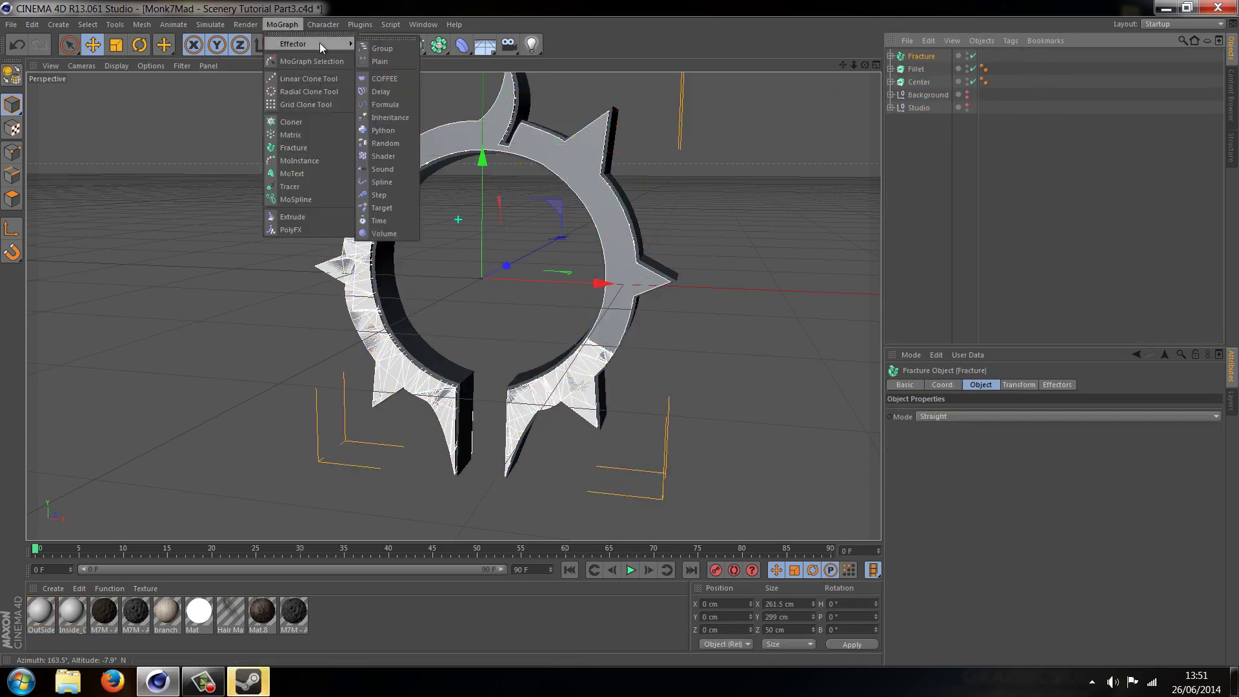
{"action": "left_click", "coordinate": [387, 143]}
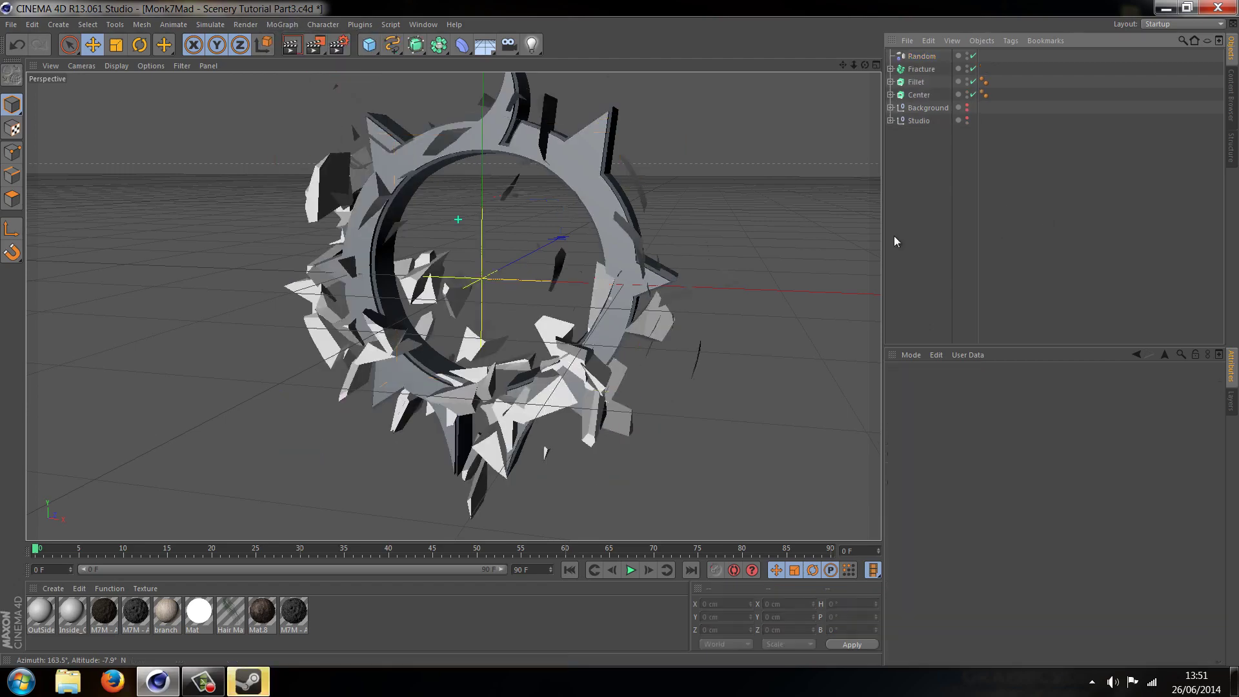
{"action": "left_click_drag", "start_coordinate": [866, 64], "coordinate": [621, 335]}
{"action": "left_click", "coordinate": [655, 310]}
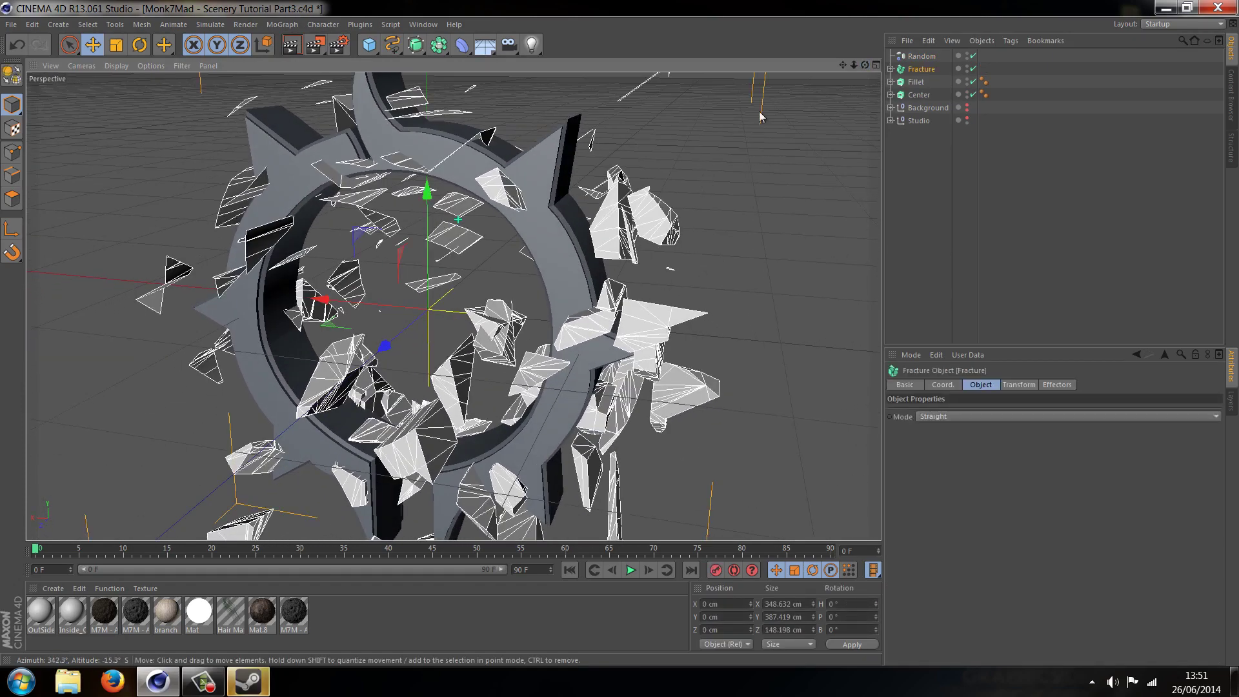
Examine the scattered broken pieces around the logo from several angles and distances, looking at their thin, hollow surfaces
{"action": "left_click_drag", "start_coordinate": [865, 65], "coordinate": [616, 332]}
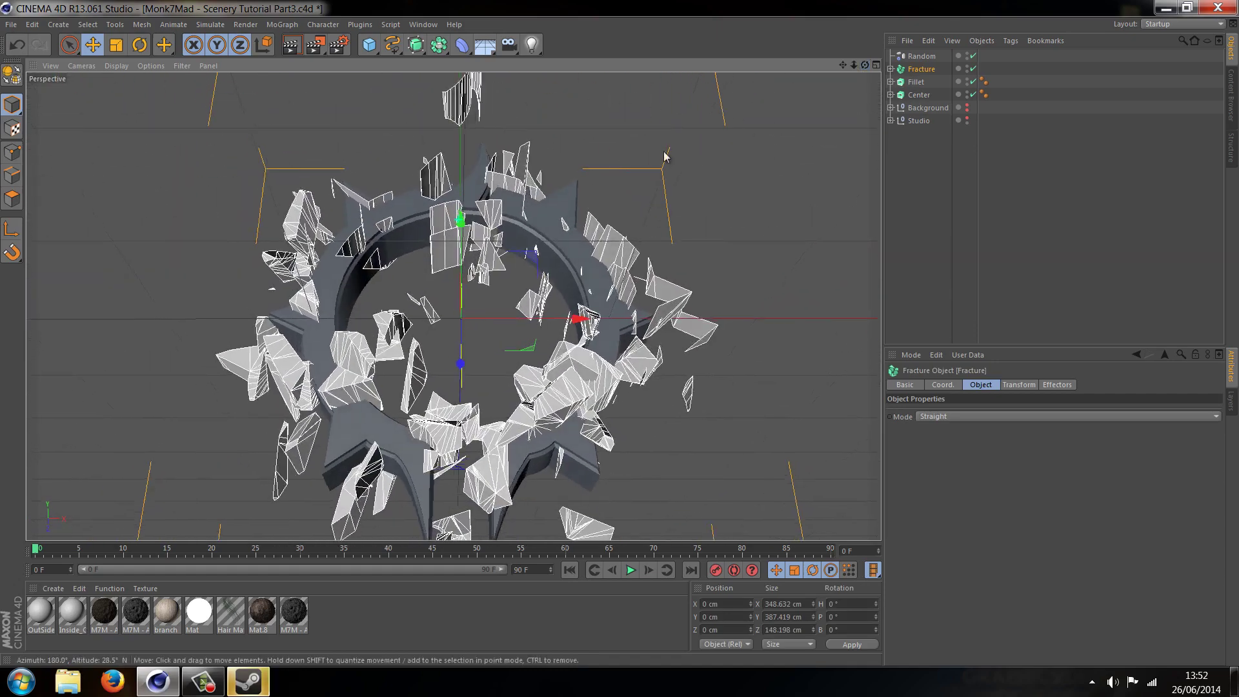
{"action": "left_click", "coordinate": [1013, 204]}
{"action": "scroll", "coordinate": [536, 218], "scroll_direction": "up", "scroll_amount": 5}
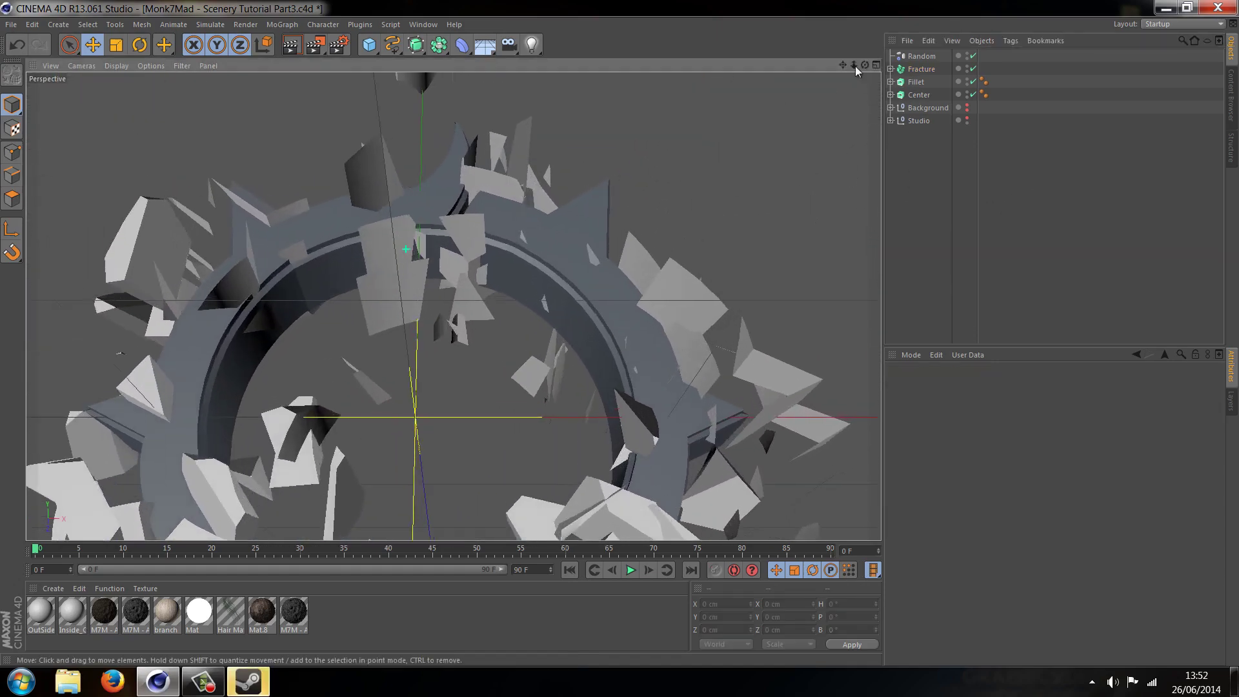
{"action": "left_click_drag", "start_coordinate": [865, 65], "coordinate": [620, 334]}
{"action": "left_click", "coordinate": [459, 143]}
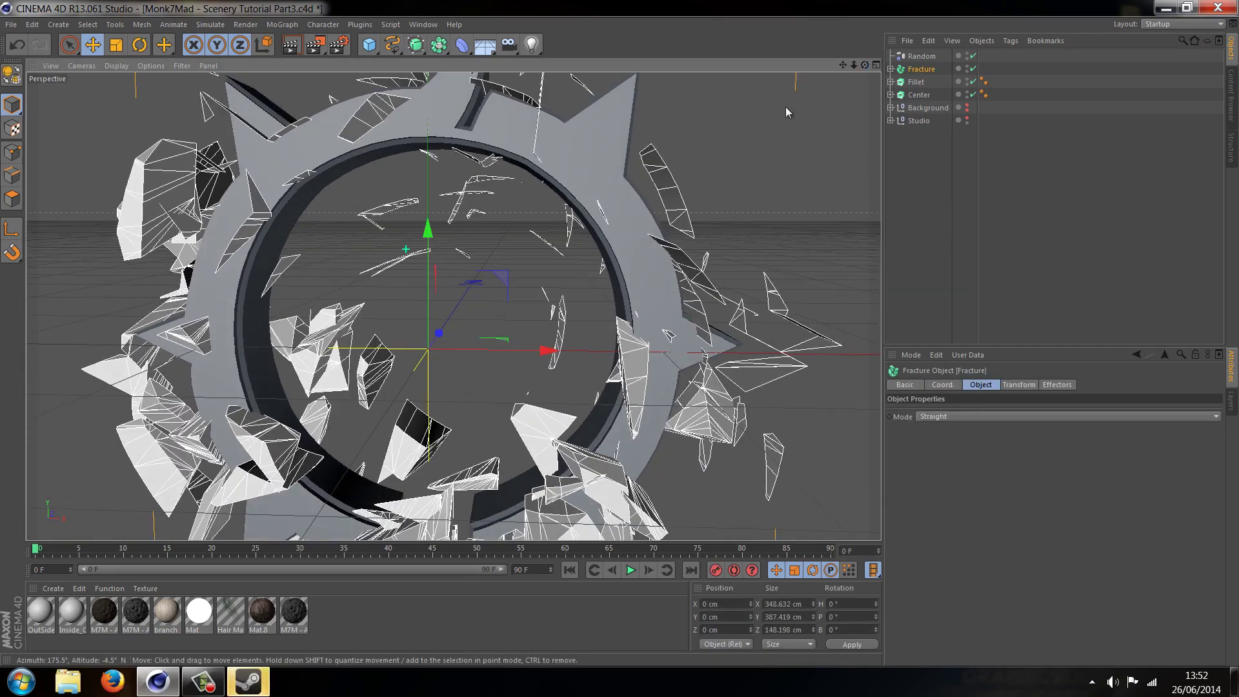
{"action": "left_click_drag", "start_coordinate": [844, 68], "coordinate": [524, 185]}
{"action": "left_click_drag", "start_coordinate": [854, 65], "coordinate": [619, 348]}
{"action": "left_click", "coordinate": [1007, 194]}
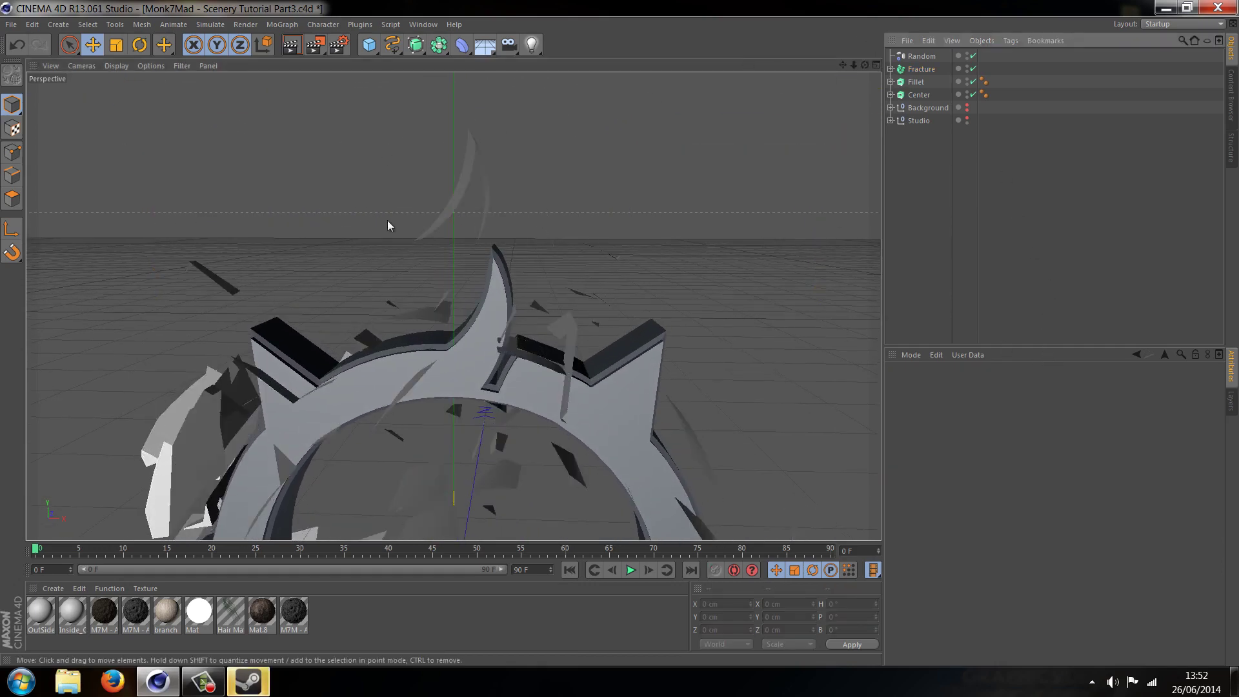
{"action": "left_click", "coordinate": [447, 171]}
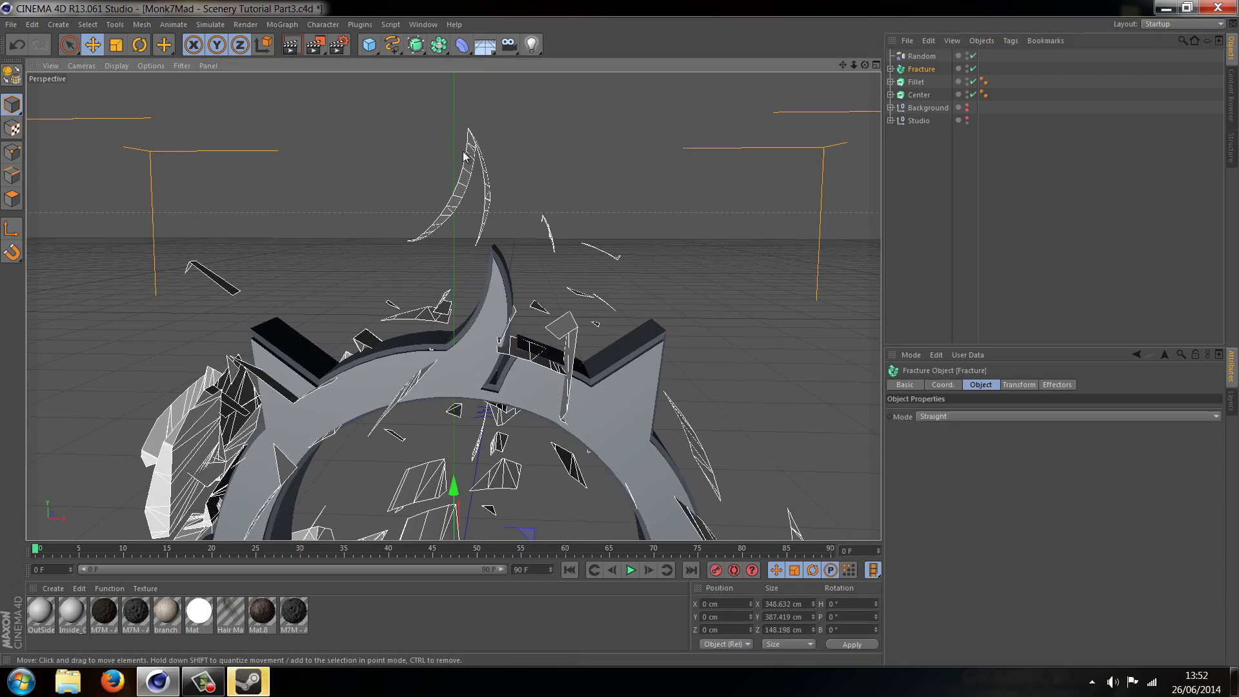
Add a Cloth NURBS object to the scene and nest the Fracture object inside it
{"action": "left_click", "coordinate": [210, 24]}
{"action": "mouse_move", "coordinate": [220, 45]}
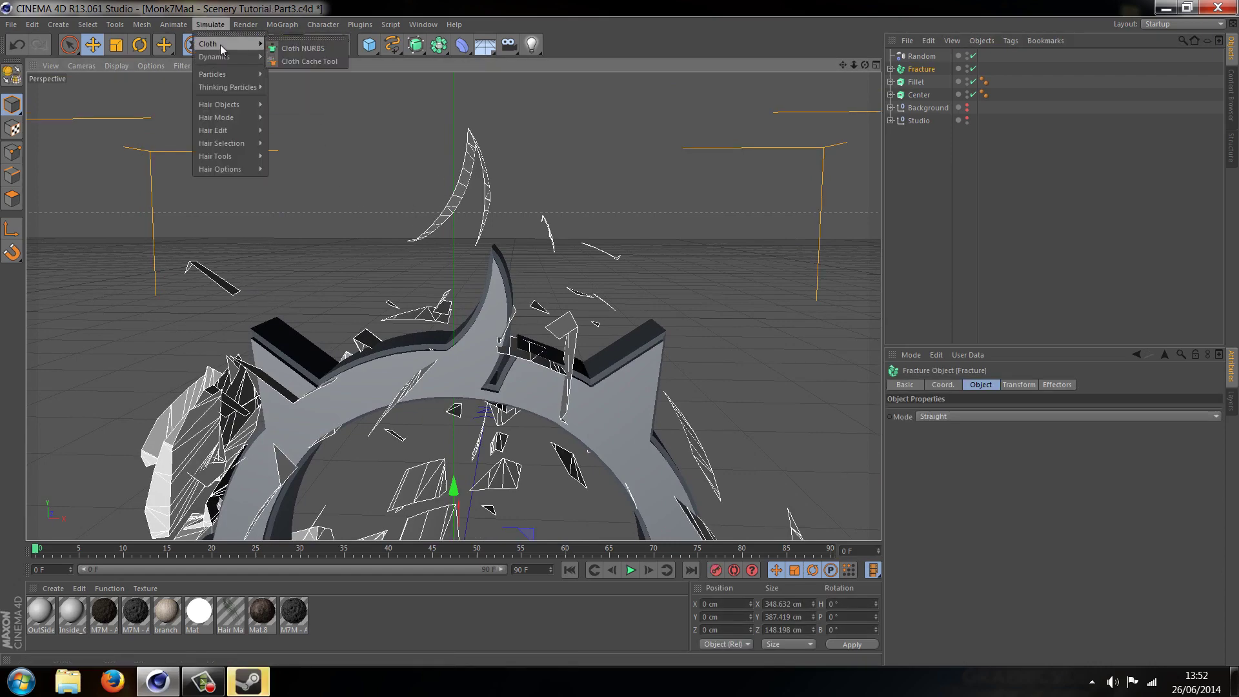
{"action": "left_click", "coordinate": [301, 49]}
{"action": "left_click_drag", "start_coordinate": [928, 83], "coordinate": [930, 58]}
{"action": "left_click", "coordinate": [930, 56]}
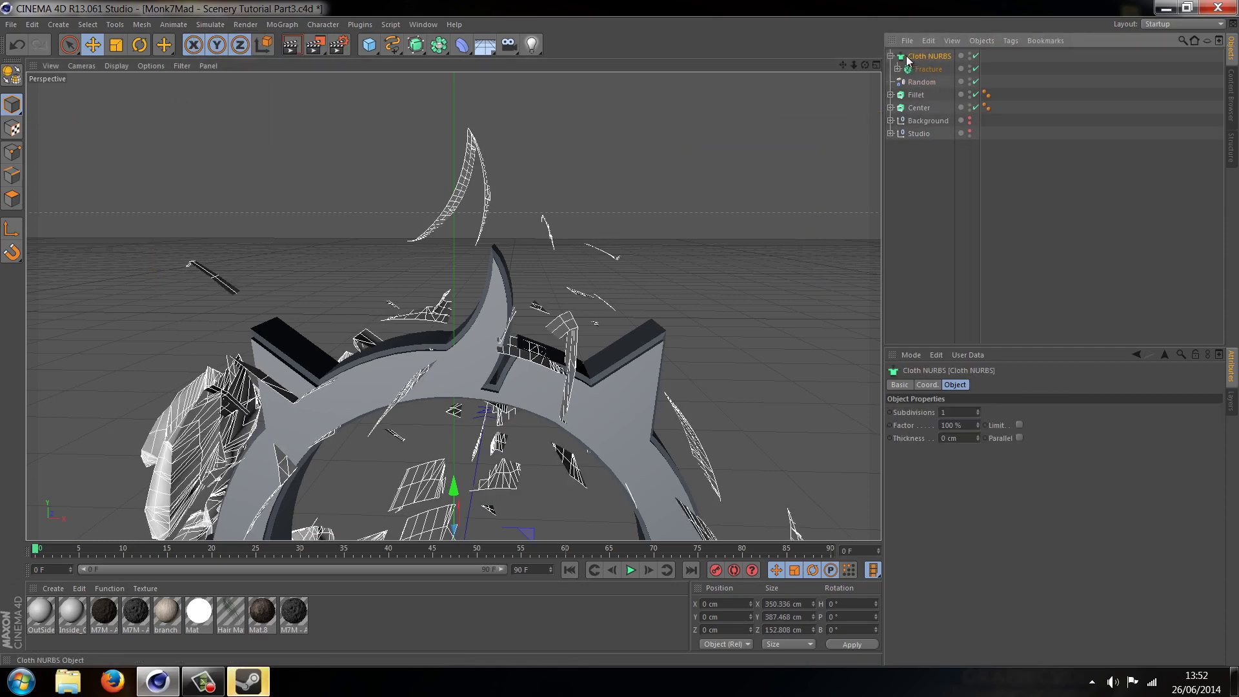
{"action": "left_click", "coordinate": [890, 64]}
{"action": "left_click", "coordinate": [892, 56]}
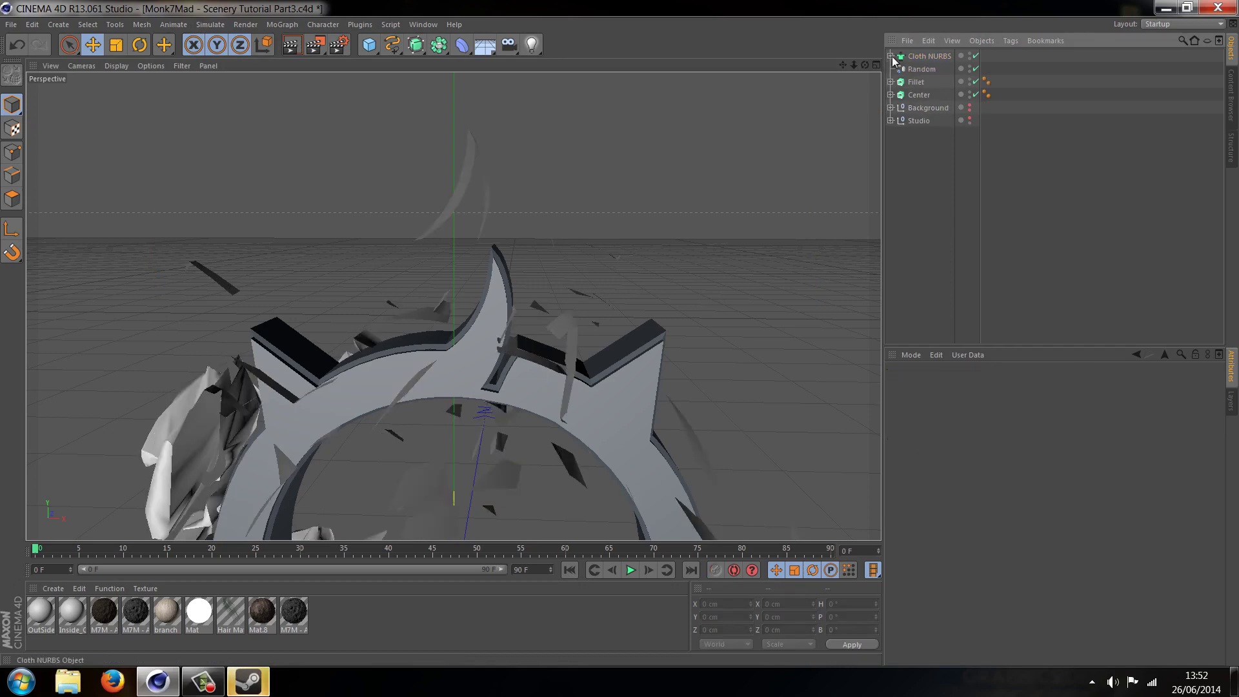
Set the Cloth NURBS subdivisions to 0 and its thickness to 2 cm to give the broken pieces solid thickness
{"action": "left_click", "coordinate": [909, 58]}
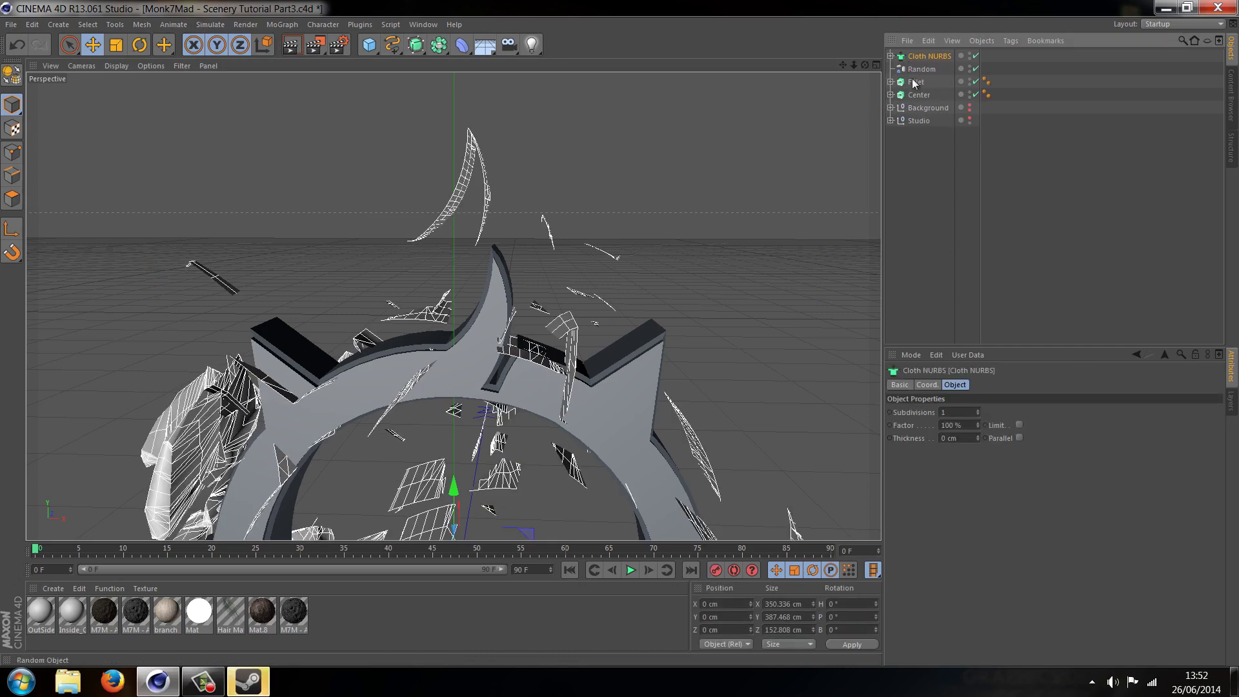
{"action": "left_click", "coordinate": [978, 415]}
{"action": "left_click", "coordinate": [979, 436]}
{"action": "left_click", "coordinate": [978, 436]}
{"action": "left_click", "coordinate": [1005, 256]}
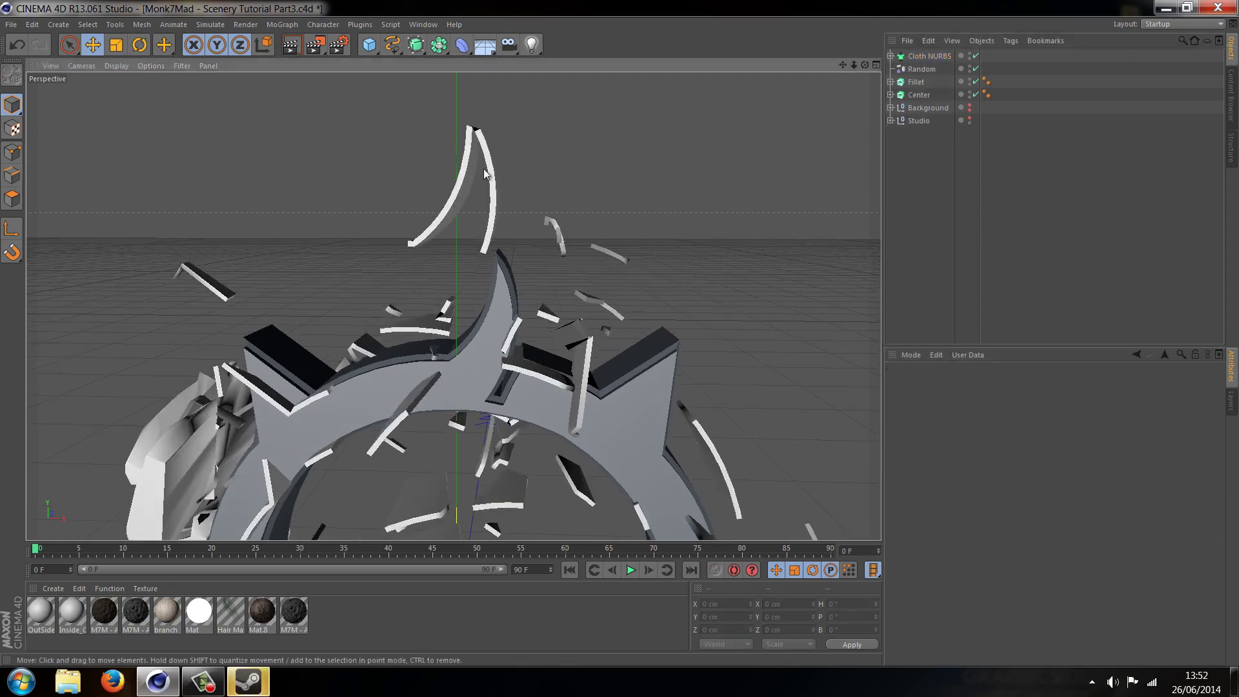
Delete the Cloth NURBS object together with its nested broken pieces, and delete the Random effector
{"action": "right_click_drag", "start_coordinate": [493, 166], "coordinate": [355, 446], "text": "alt"}
{"action": "scroll", "coordinate": [355, 447], "scroll_direction": "down", "scroll_amount": 2}
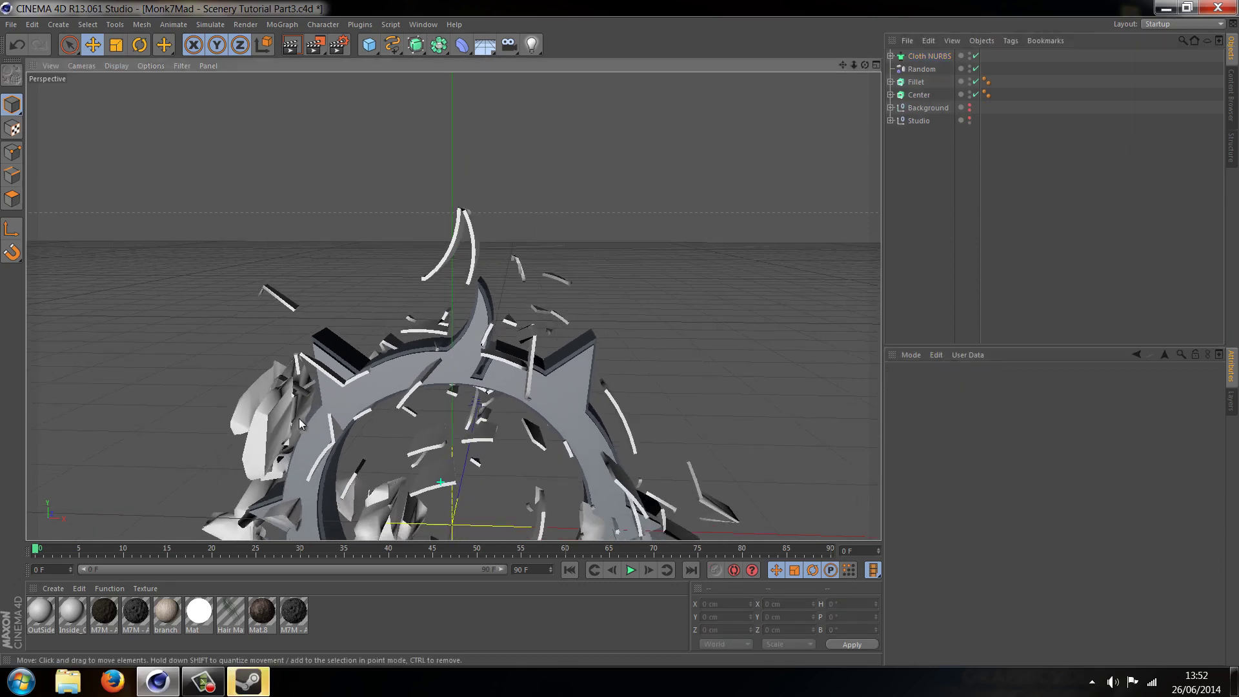
{"action": "left_click_drag", "start_coordinate": [843, 65], "coordinate": [710, 377]}
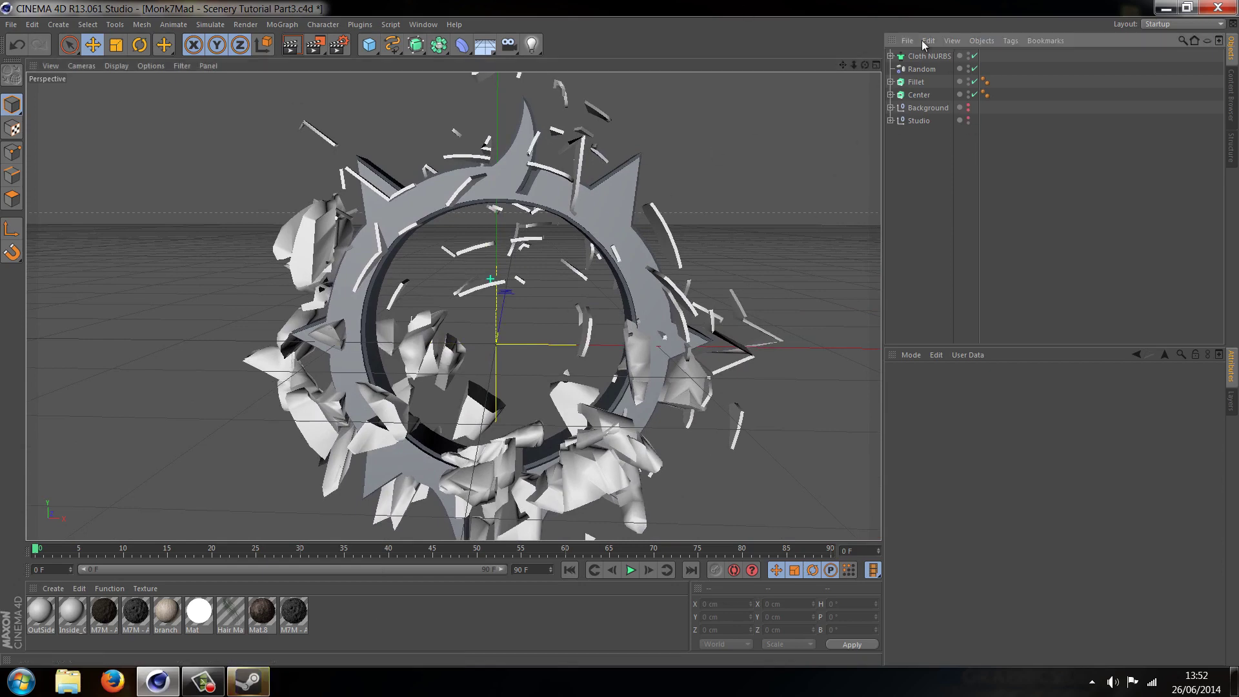
{"action": "left_click", "coordinate": [928, 56]}
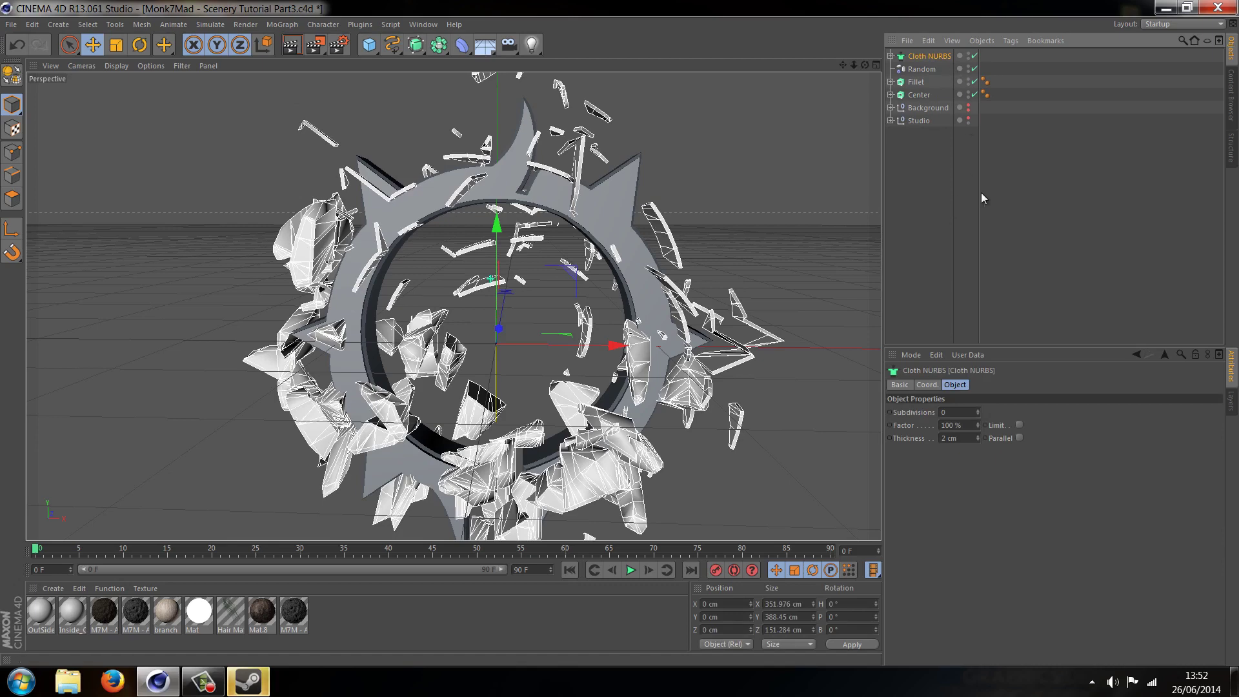
{"action": "left_click", "coordinate": [983, 194]}
{"action": "left_click_drag", "start_coordinate": [979, 194], "coordinate": [1046, 199]}
{"action": "left_click", "coordinate": [928, 56]}
{"action": "key", "text": "Delete"}
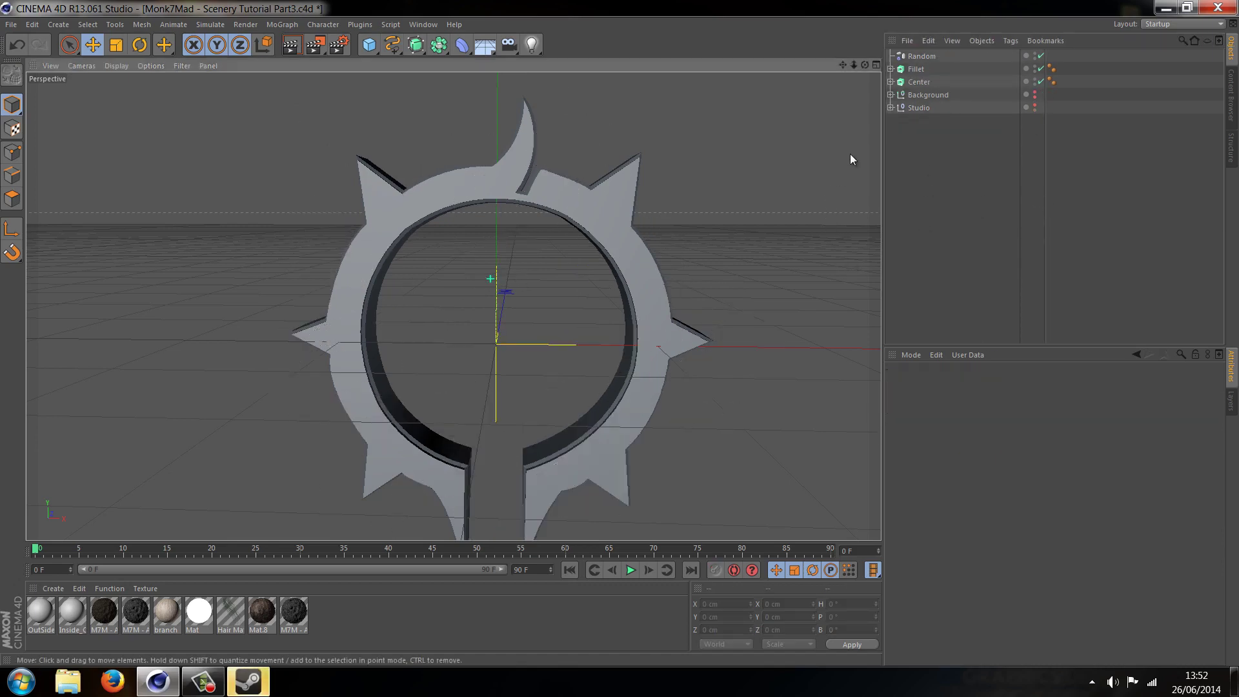
{"action": "left_click", "coordinate": [927, 53]}
{"action": "key", "text": "Delete"}
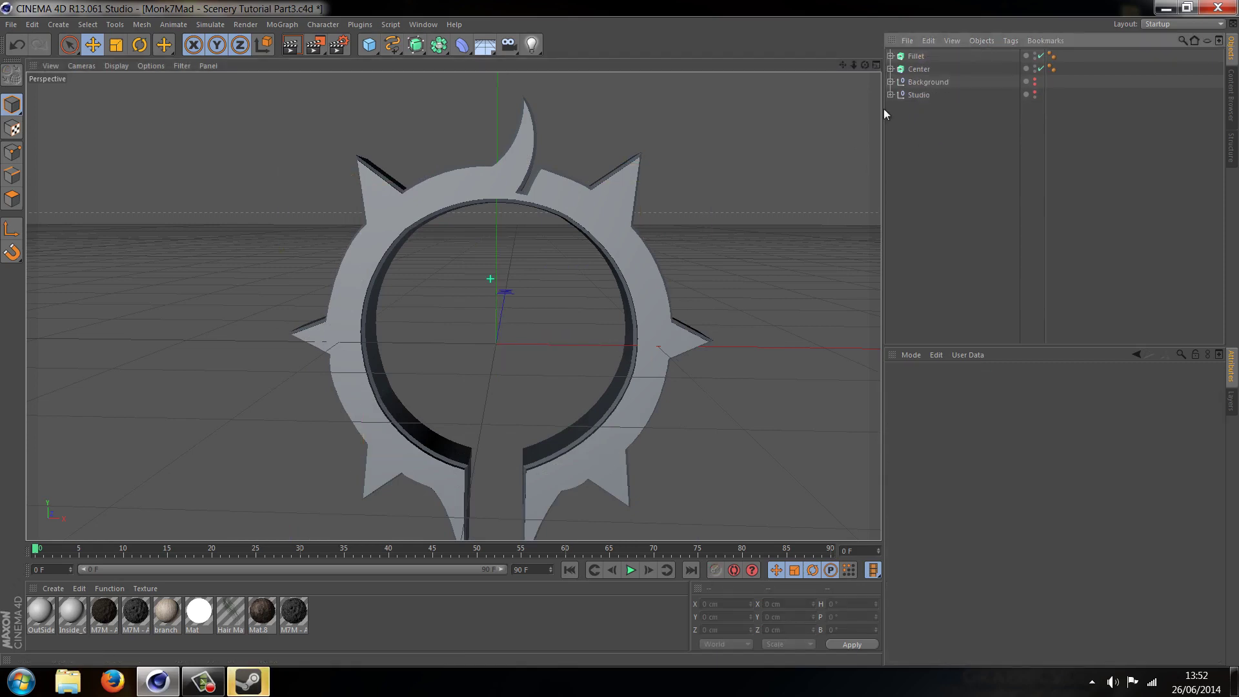
{"action": "left_click", "coordinate": [920, 69]}
{"action": "key", "text": "Delete"}
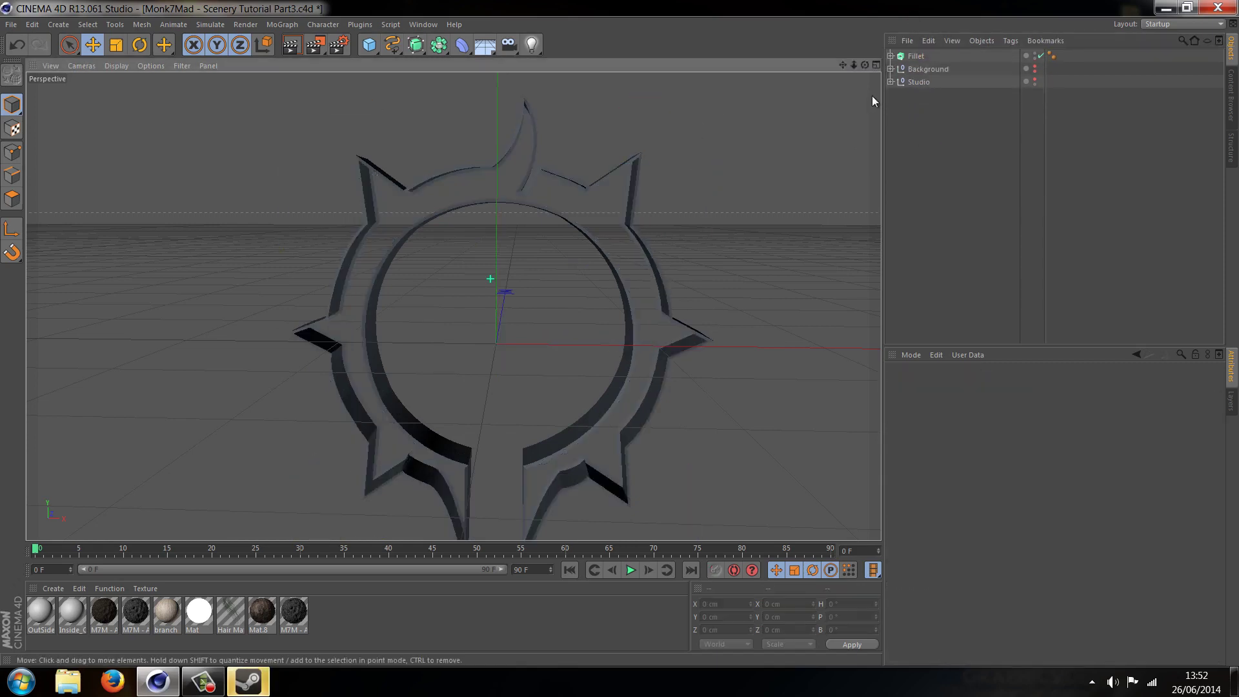
{"action": "key", "text": "ctrl+z"}
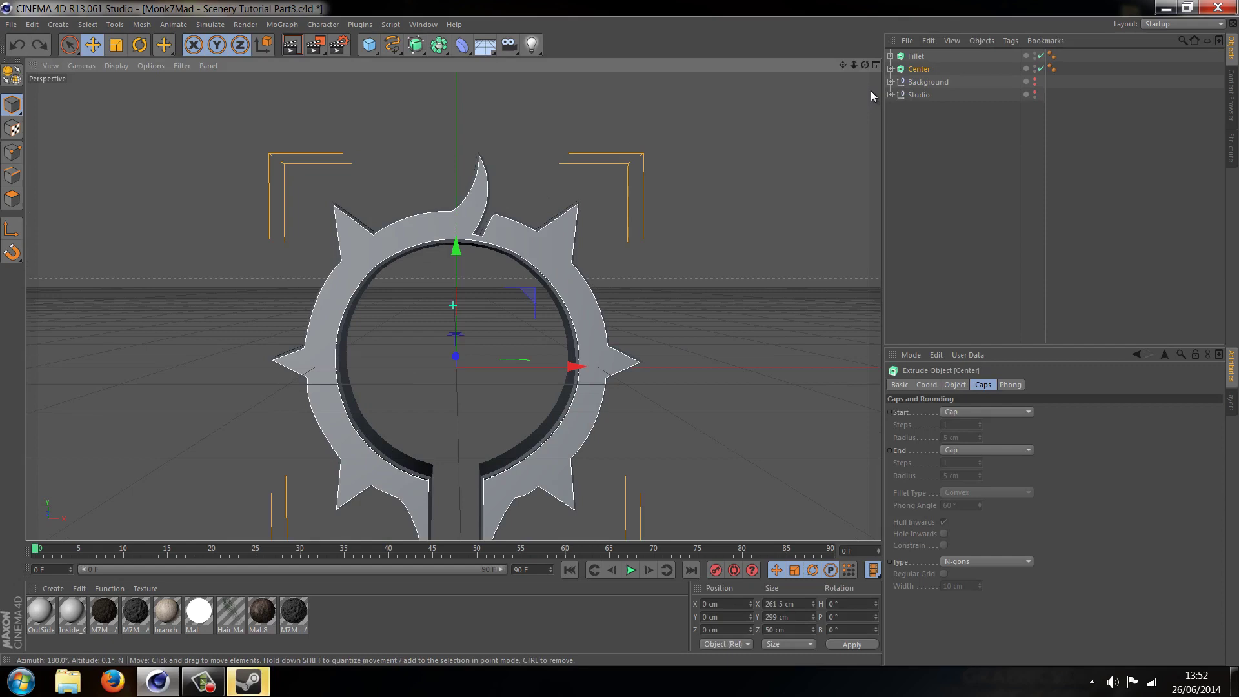
Duplicate the Center extrude object and break the copy into 100 pieces with the Thrausi plugin in Random mode
{"action": "key", "text": "ctrl+c"}
{"action": "key", "text": "ctrl+v"}
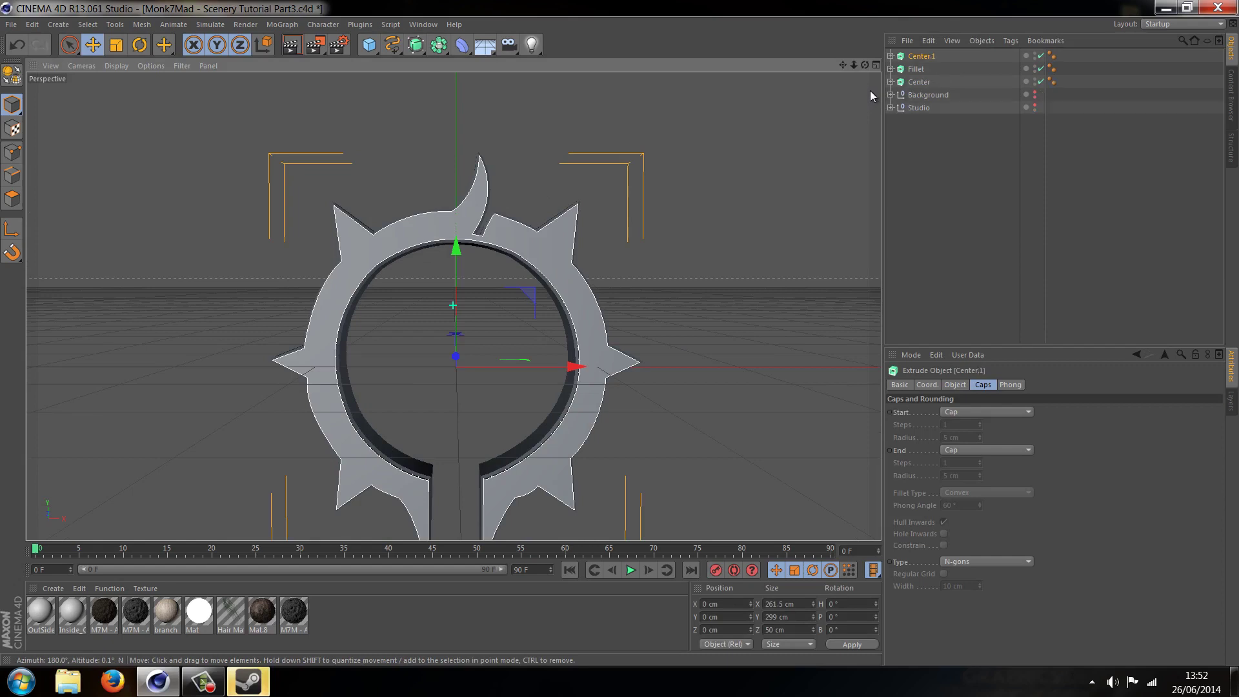
{"action": "left_click", "coordinate": [360, 25]}
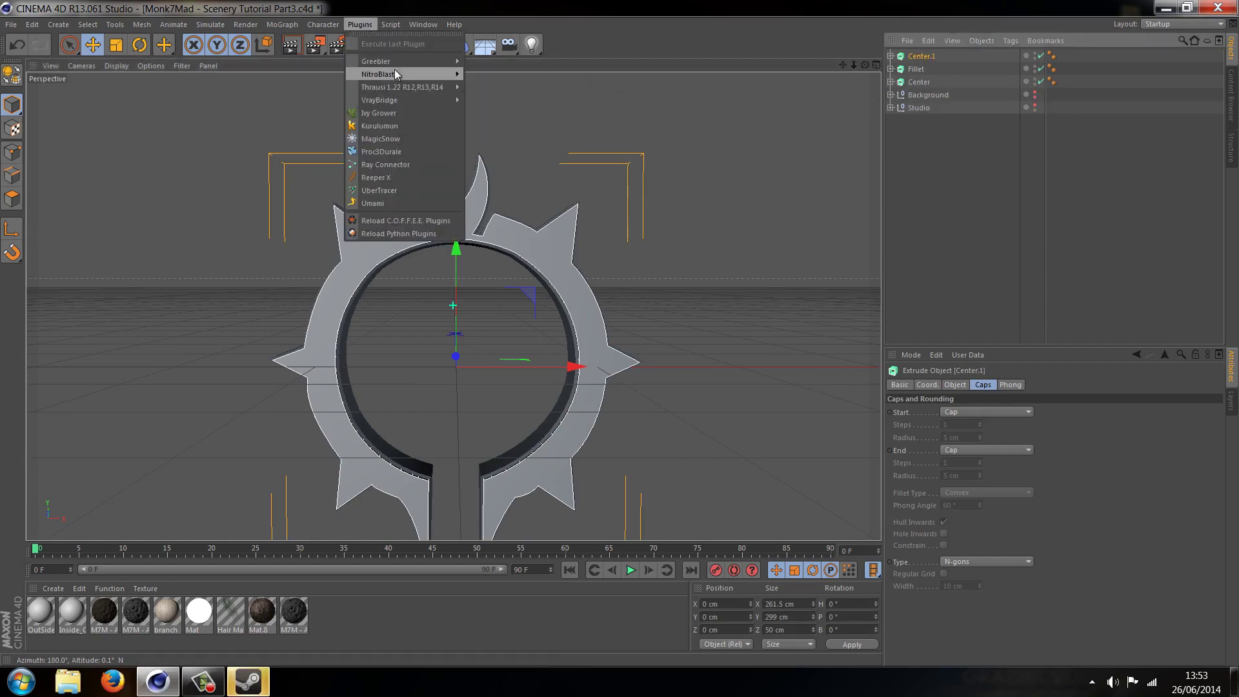
{"action": "mouse_move", "coordinate": [411, 89]}
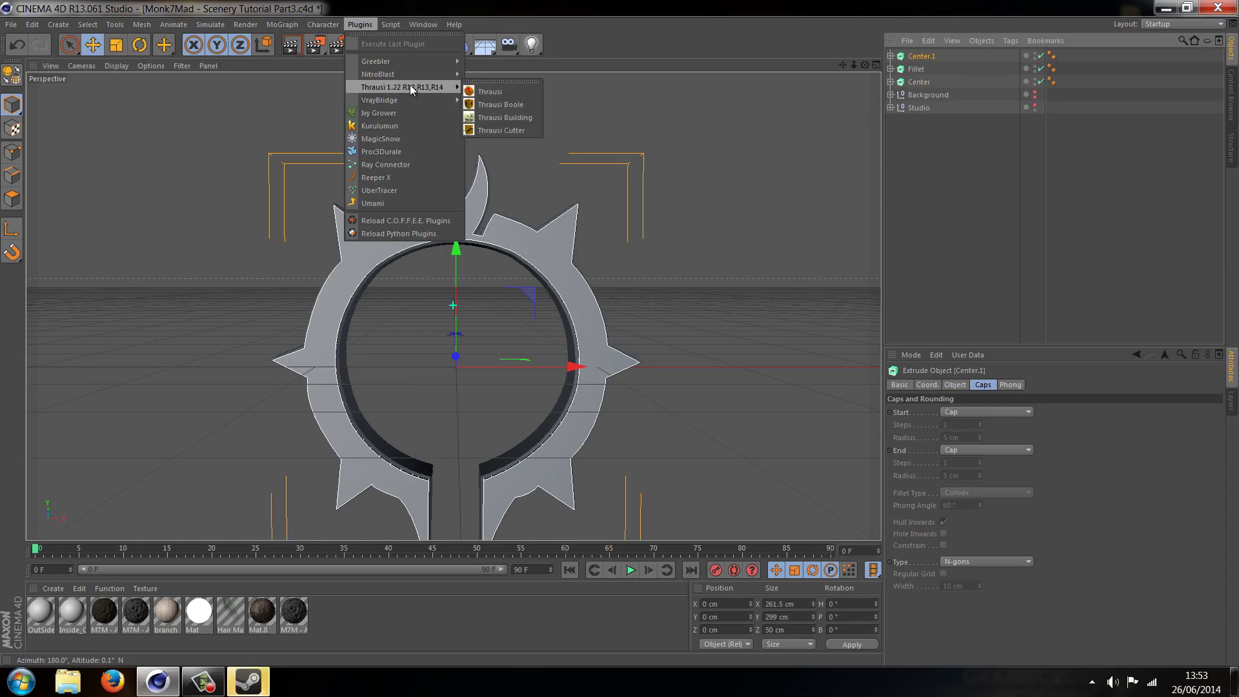
{"action": "left_click", "coordinate": [517, 94]}
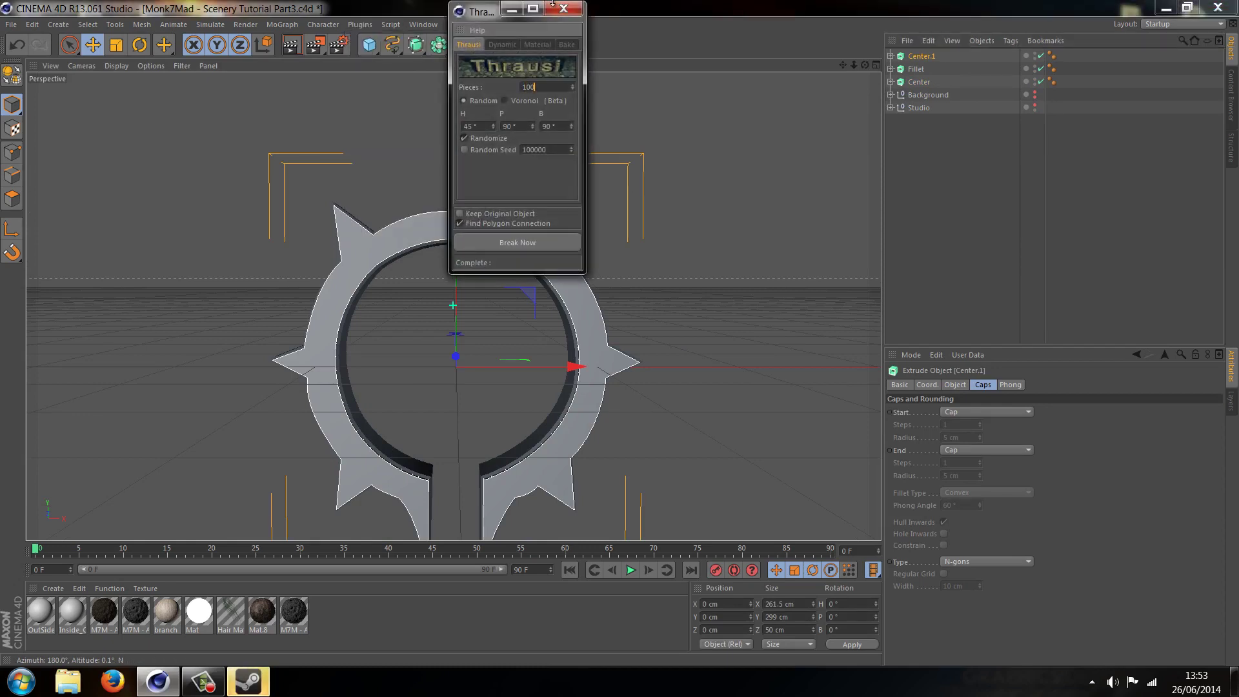
{"action": "left_click", "coordinate": [517, 243]}
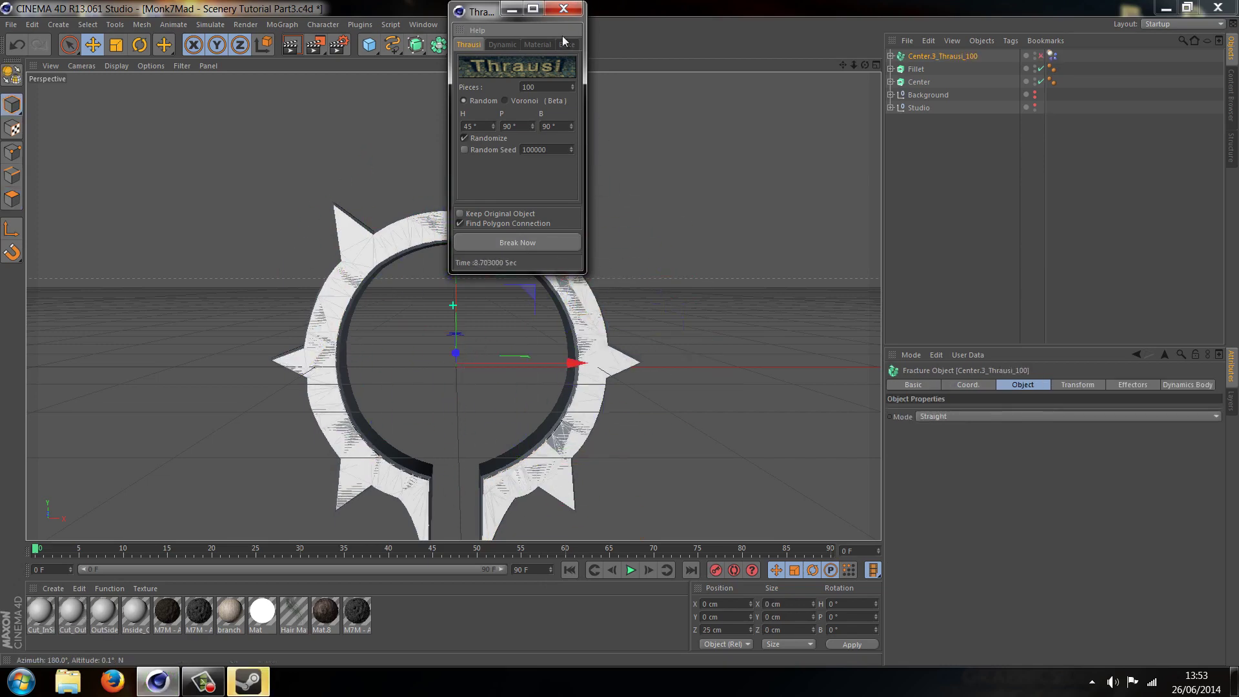
{"action": "left_click", "coordinate": [563, 9]}
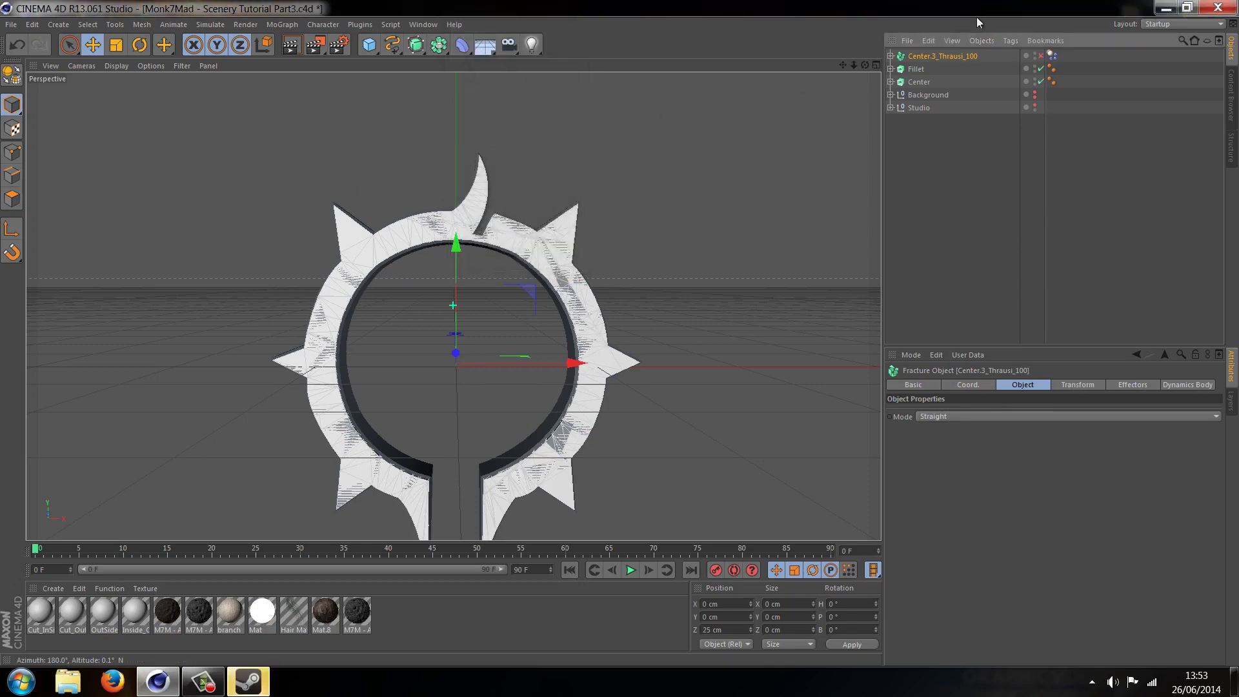
Apply a Random effector to the fracture object generated by Thrausi
{"action": "left_click_drag", "start_coordinate": [866, 64], "coordinate": [839, 83]}
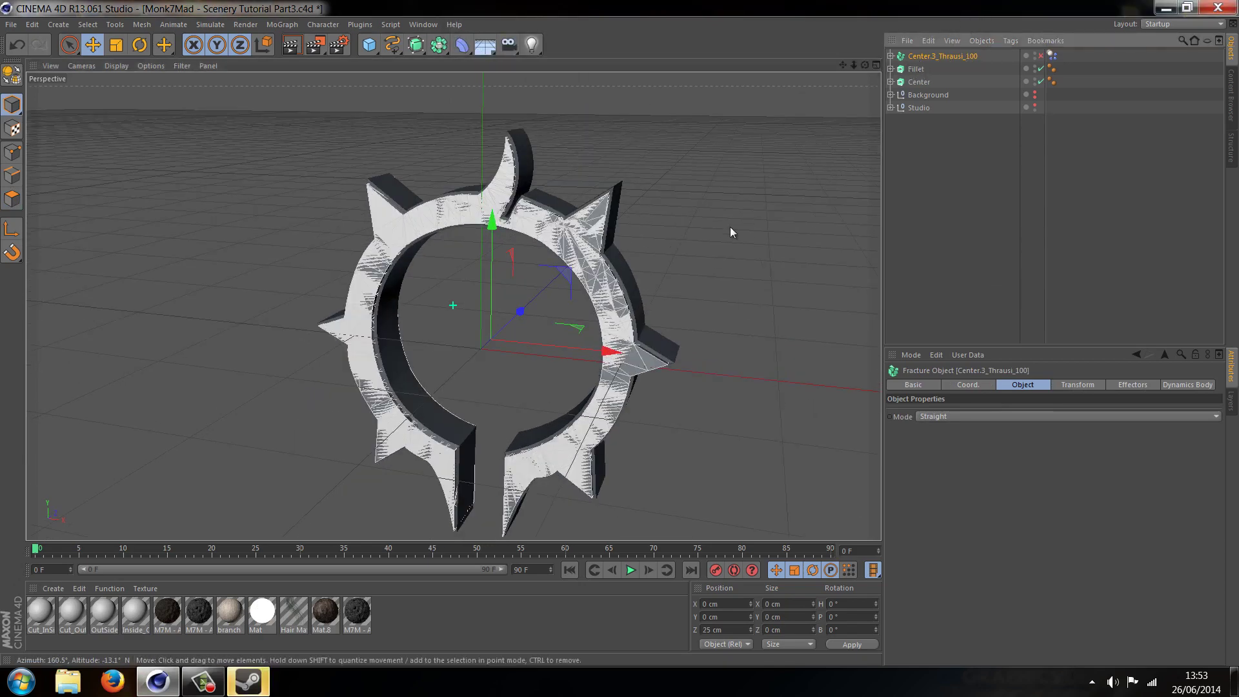
{"action": "left_click", "coordinate": [284, 24]}
{"action": "mouse_move", "coordinate": [297, 43]}
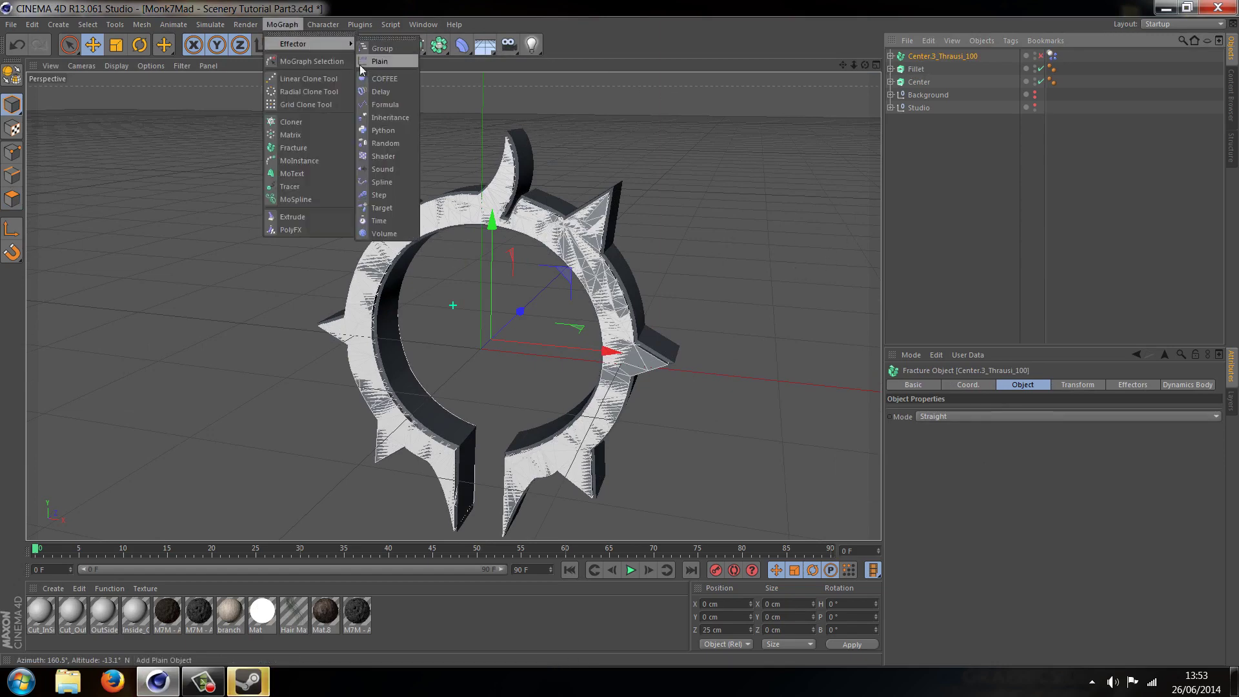
{"action": "left_click", "coordinate": [377, 142]}
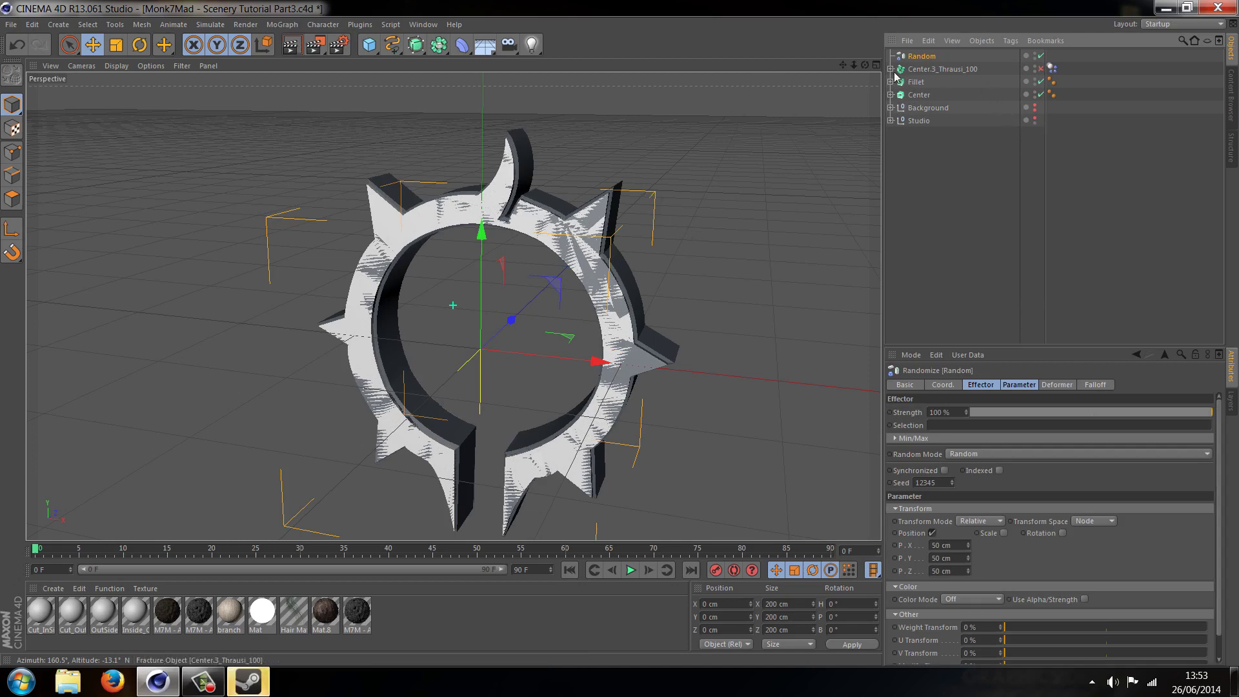
{"action": "left_click", "coordinate": [934, 69]}
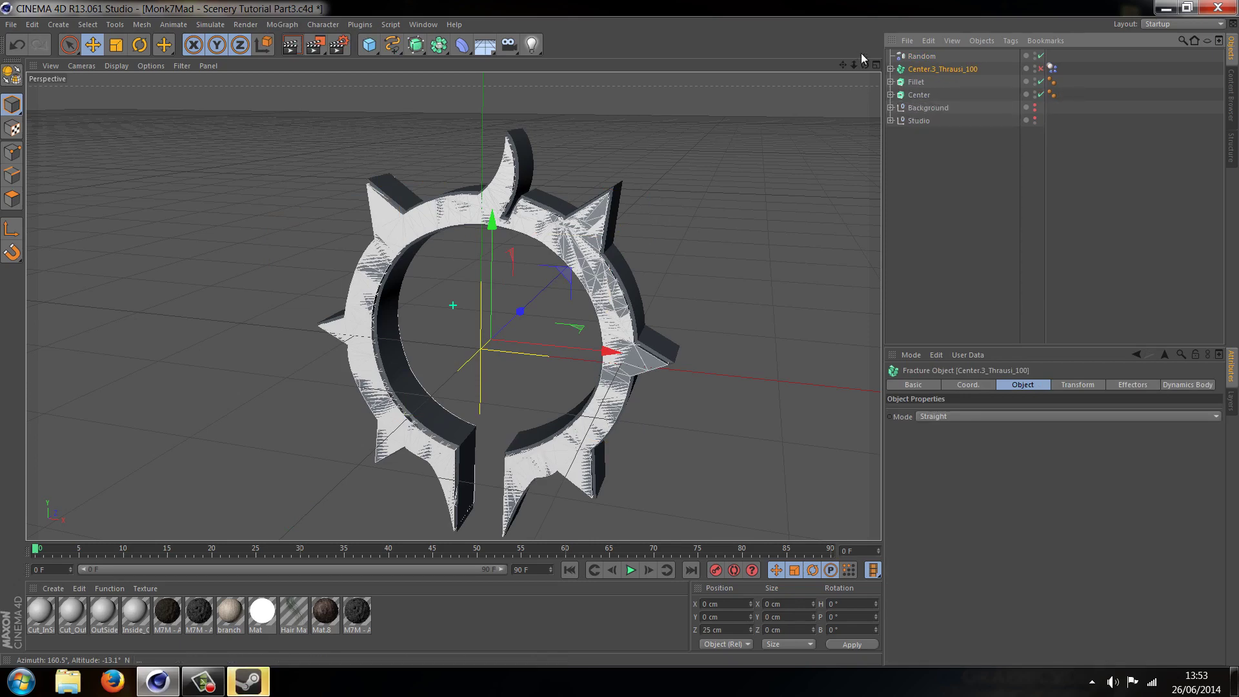
Check the Random effector's basic and effector settings and delete the effector
{"action": "left_click", "coordinate": [922, 58]}
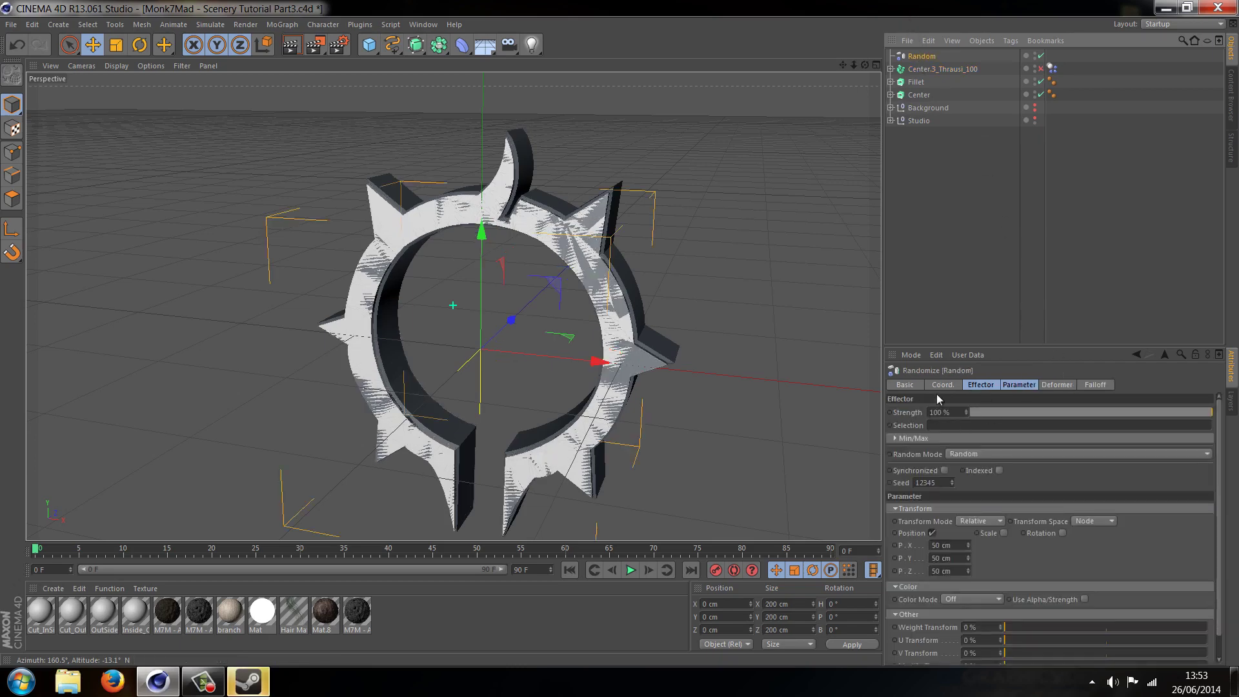
{"action": "left_click", "coordinate": [905, 386]}
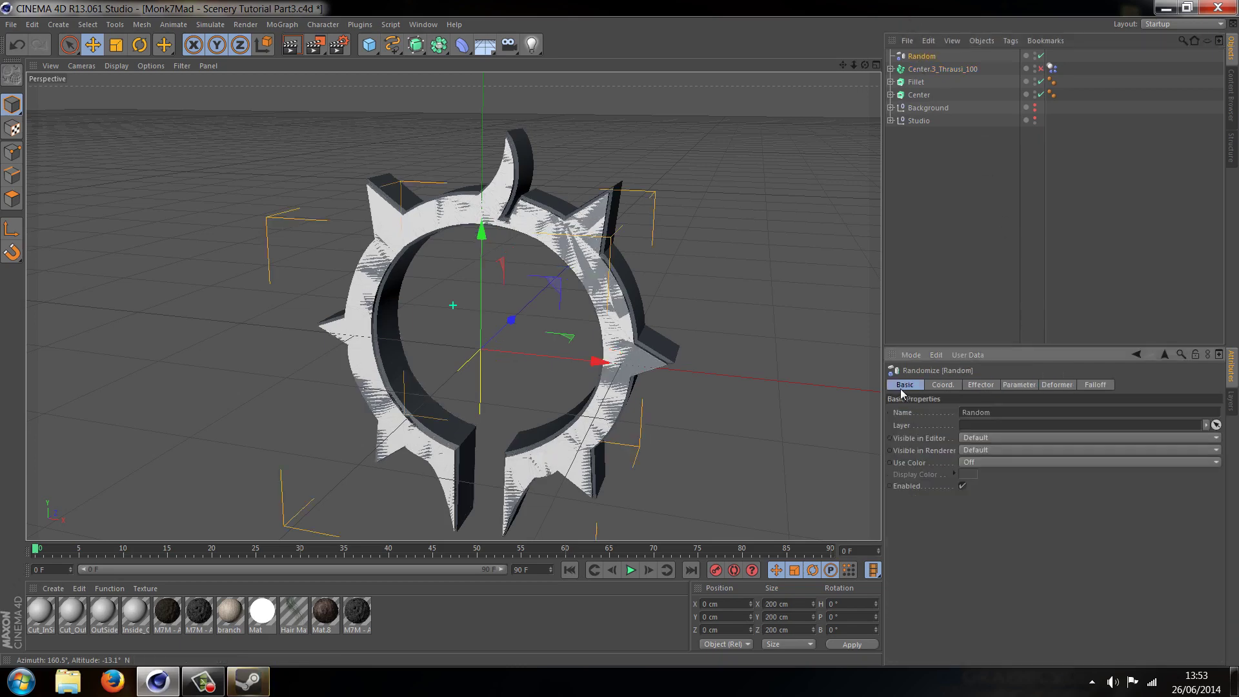
{"action": "left_click", "coordinate": [973, 386]}
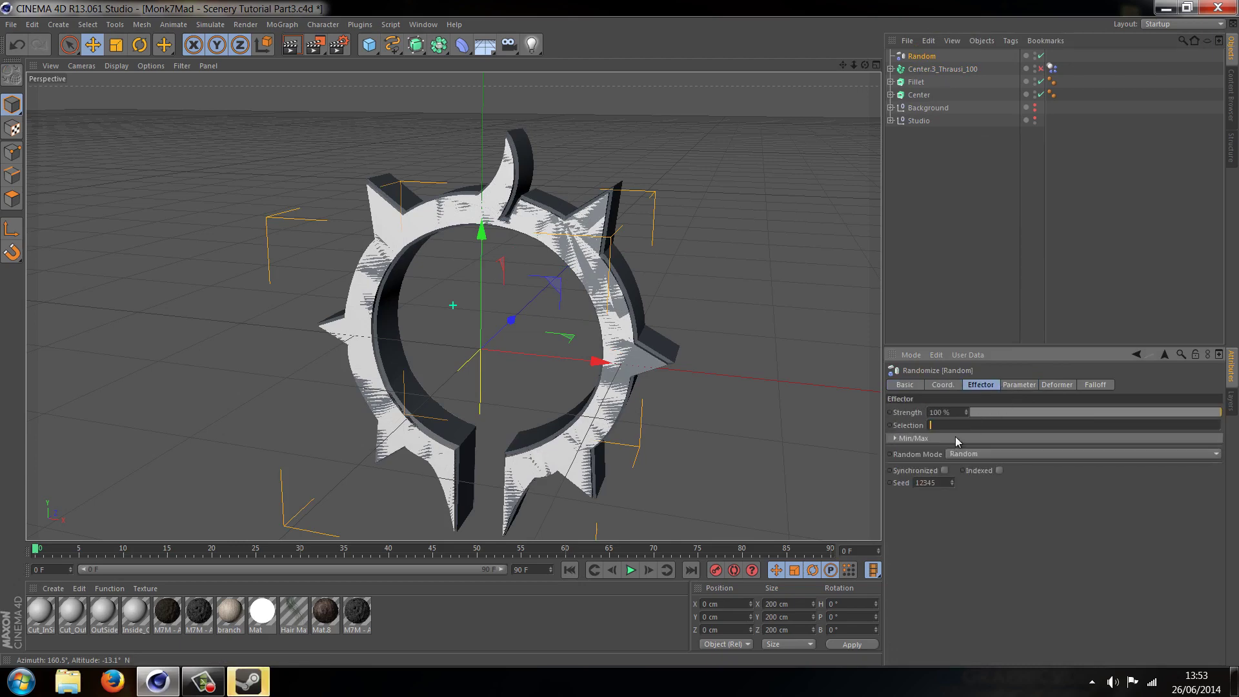
{"action": "left_click", "coordinate": [922, 69]}
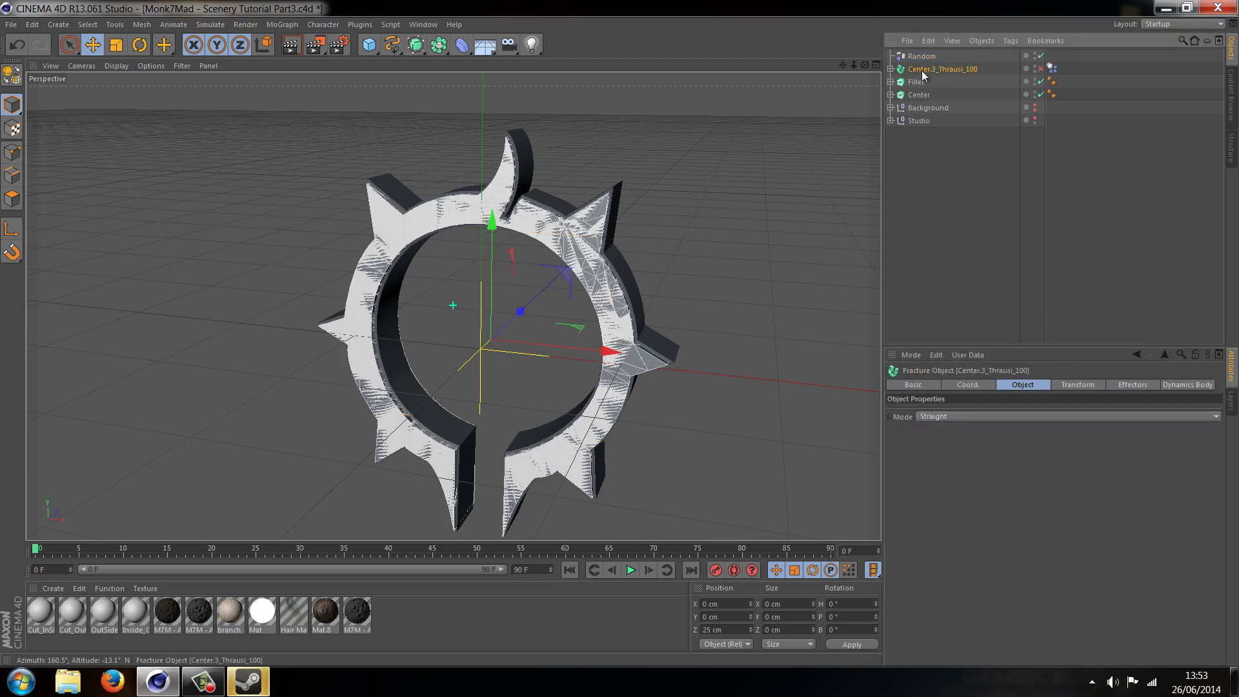
{"action": "left_click", "coordinate": [917, 57]}
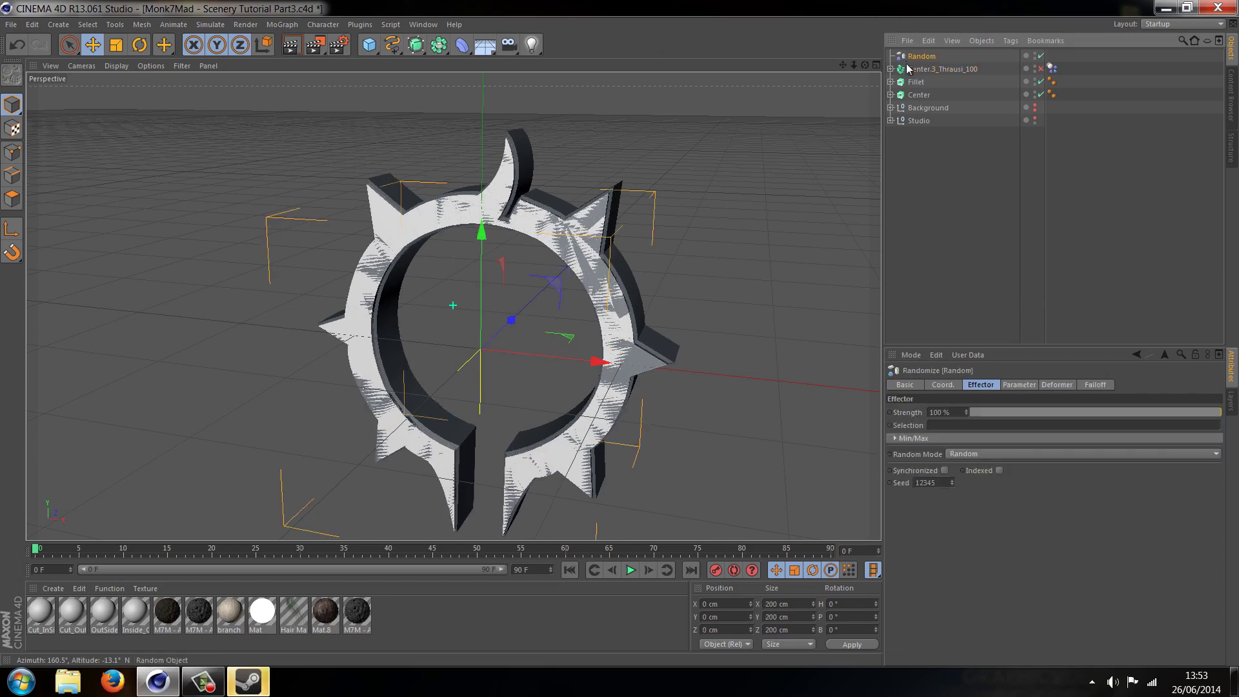
{"action": "key", "text": "Delete"}
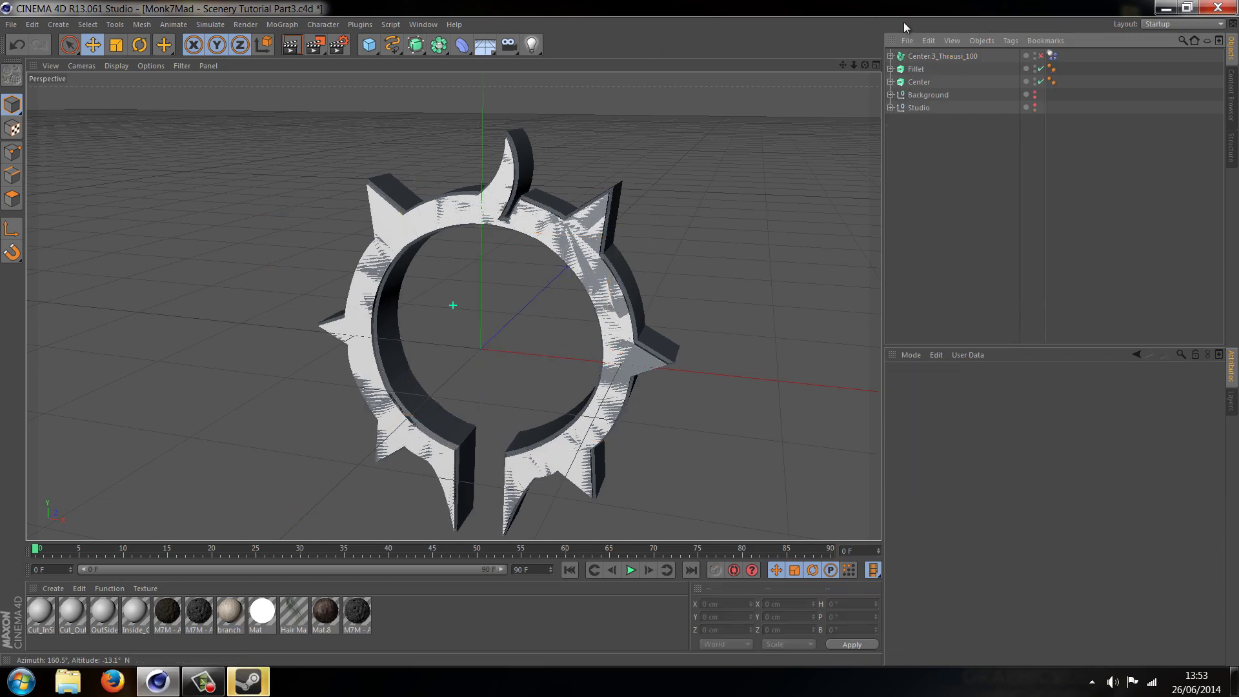
Select the Thrausi fracture object and add a new Random effector to it
{"action": "left_click", "coordinate": [925, 57]}
{"action": "left_click", "coordinate": [271, 25]}
{"action": "mouse_move", "coordinate": [308, 44]}
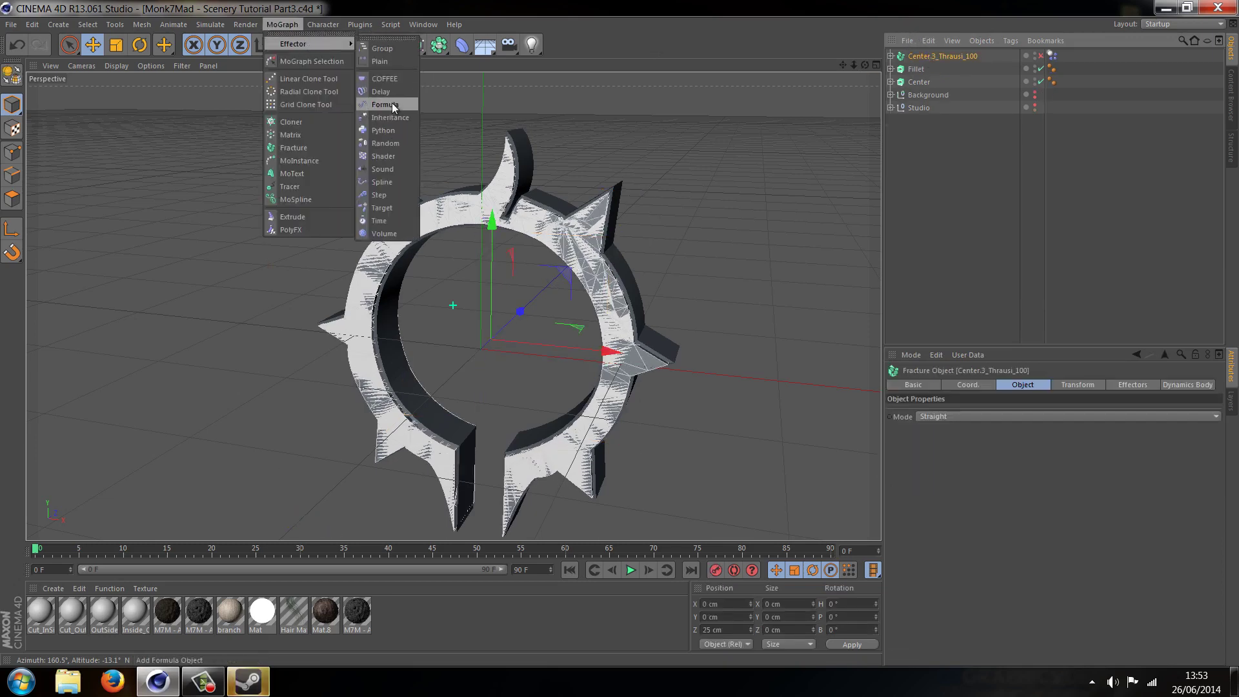
{"action": "left_click", "coordinate": [389, 144]}
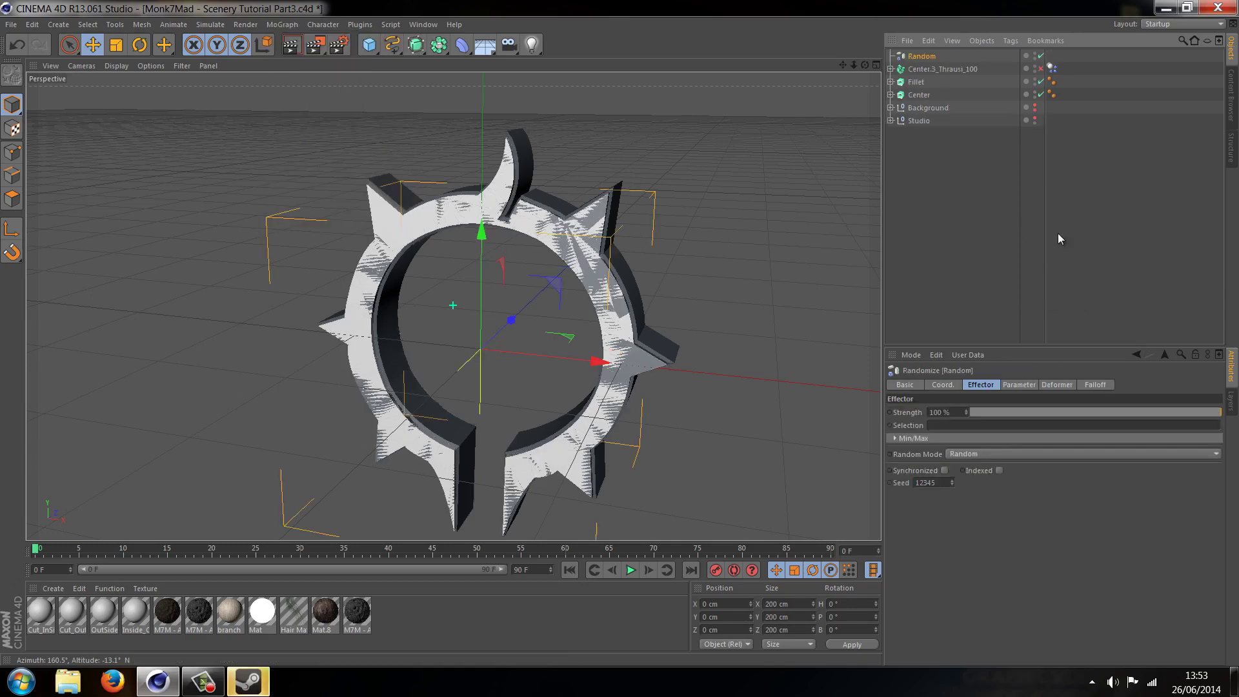
Deselect the Random effector and save the scene
{"action": "left_click", "coordinate": [973, 273]}
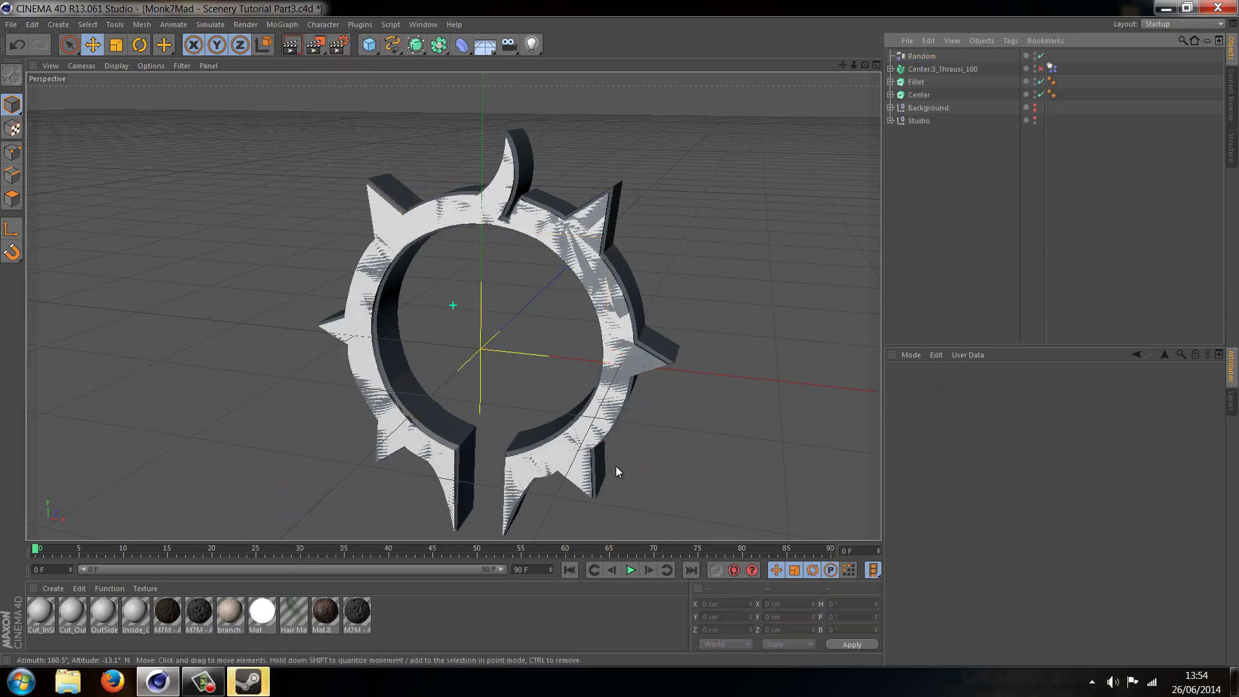
{"action": "left_click", "coordinate": [11, 26]}
{"action": "left_click", "coordinate": [47, 126]}
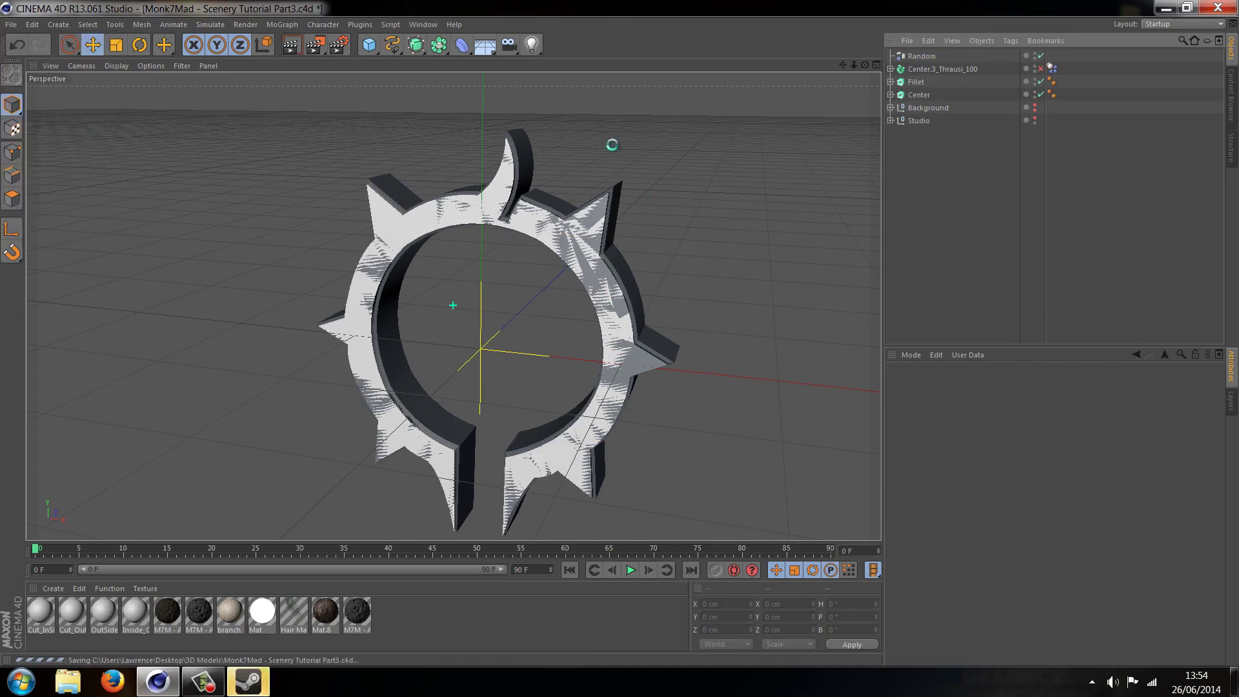
Enable the Thrausi fracture object so its scattered pieces display, and inspect them from several angles
{"action": "left_click", "coordinate": [1040, 69]}
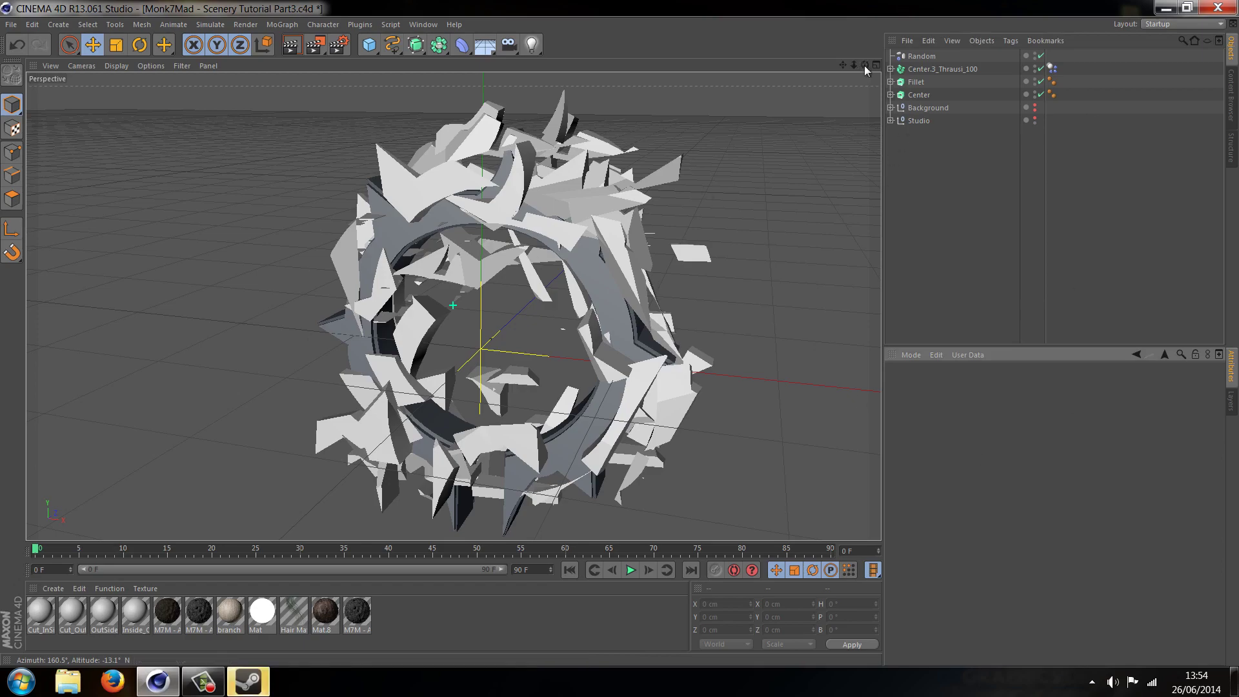
{"action": "left_click_drag", "start_coordinate": [865, 66], "coordinate": [600, 348]}
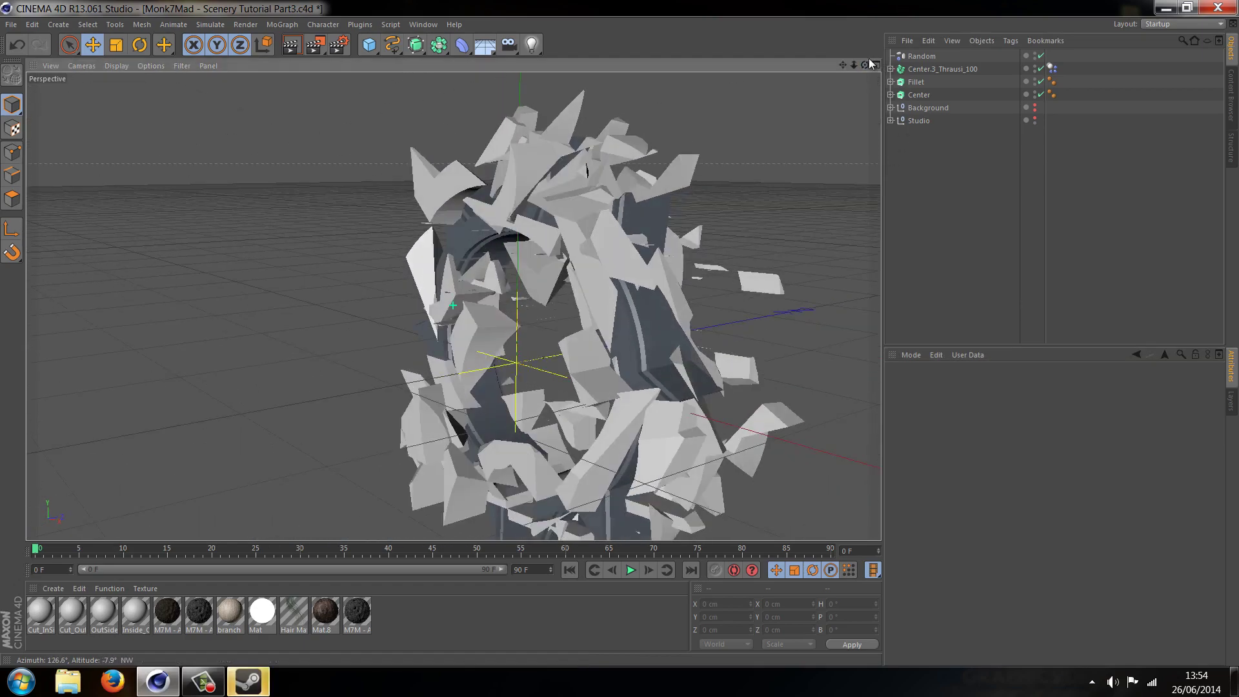
{"action": "left_click_drag", "start_coordinate": [867, 64], "coordinate": [619, 333]}
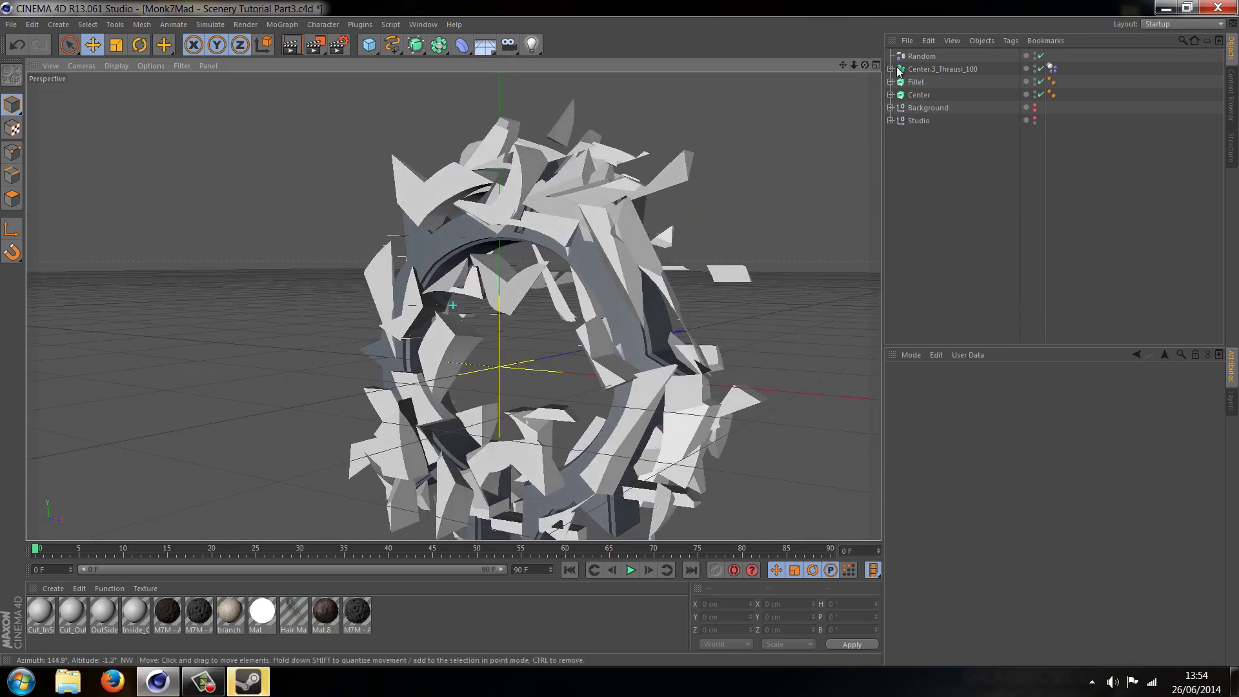
Lower the Random effector's strength to 6% and try shifting the effector slightly along Z
{"action": "left_click", "coordinate": [919, 57]}
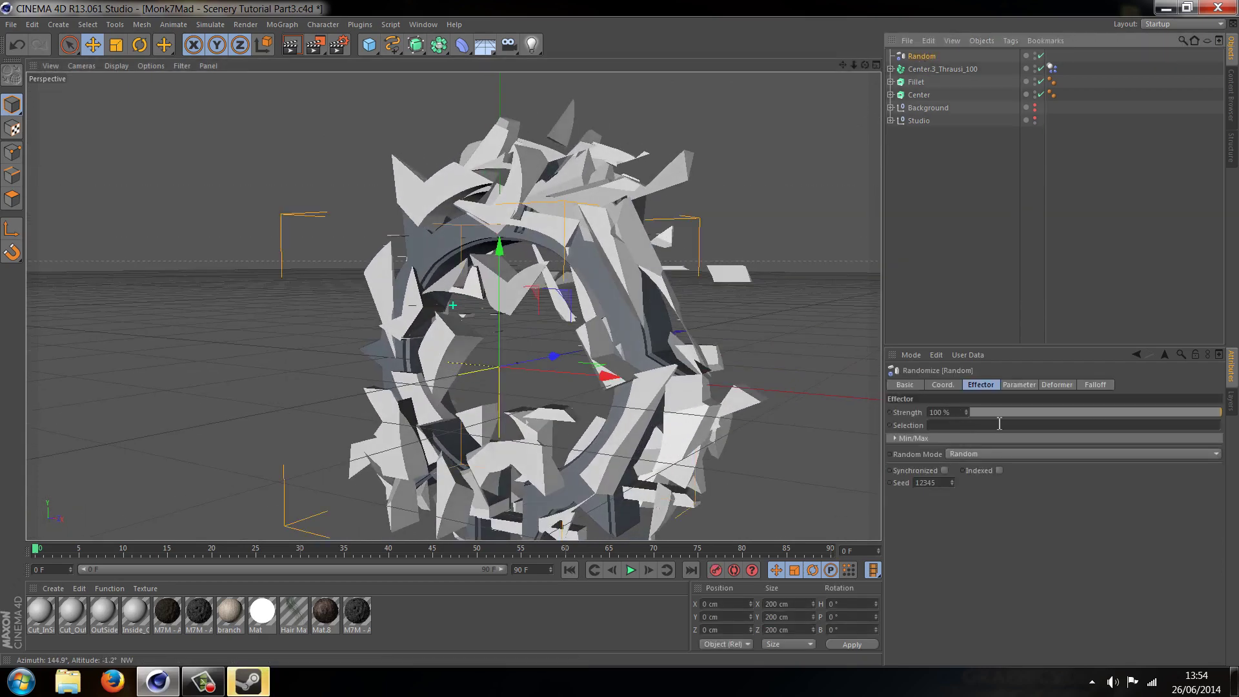
{"action": "left_click", "coordinate": [1056, 386]}
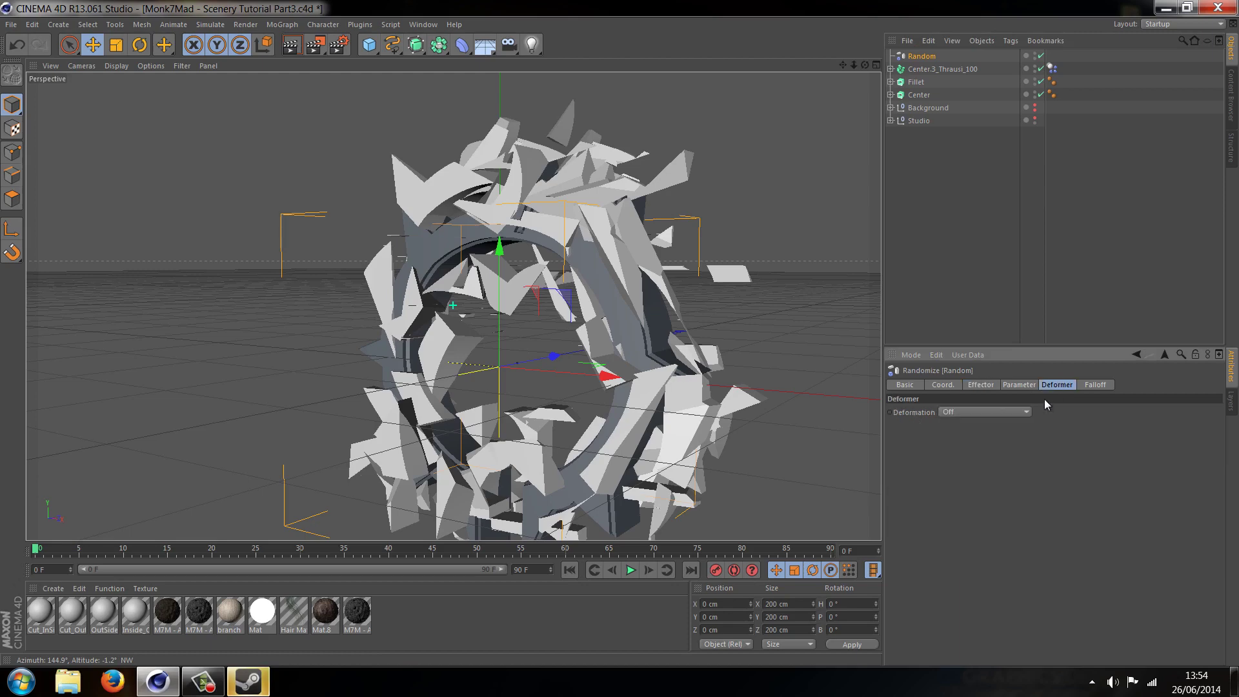
{"action": "left_click", "coordinate": [1018, 385]}
{"action": "left_click", "coordinate": [985, 386]}
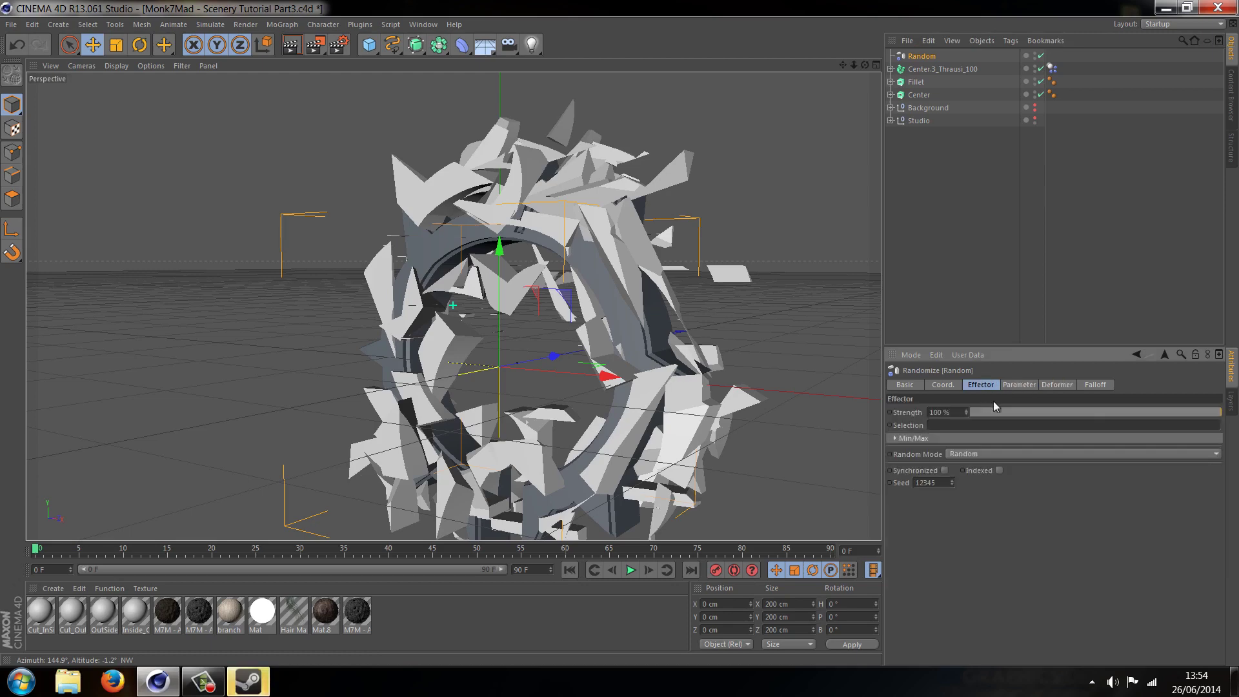
{"action": "left_click", "coordinate": [1013, 411]}
{"action": "left_click_drag", "start_coordinate": [1013, 410], "coordinate": [985, 416]}
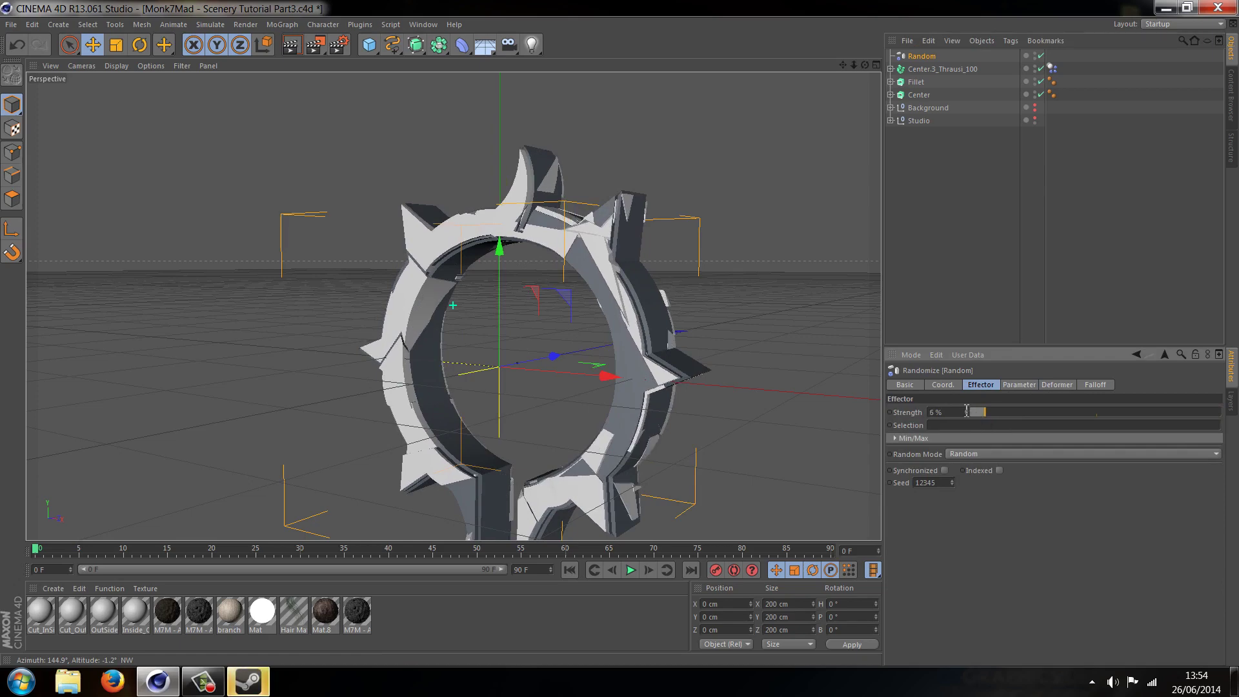
{"action": "left_click_drag", "start_coordinate": [555, 356], "coordinate": [553, 361]}
{"action": "key", "text": "ctrl+z"}
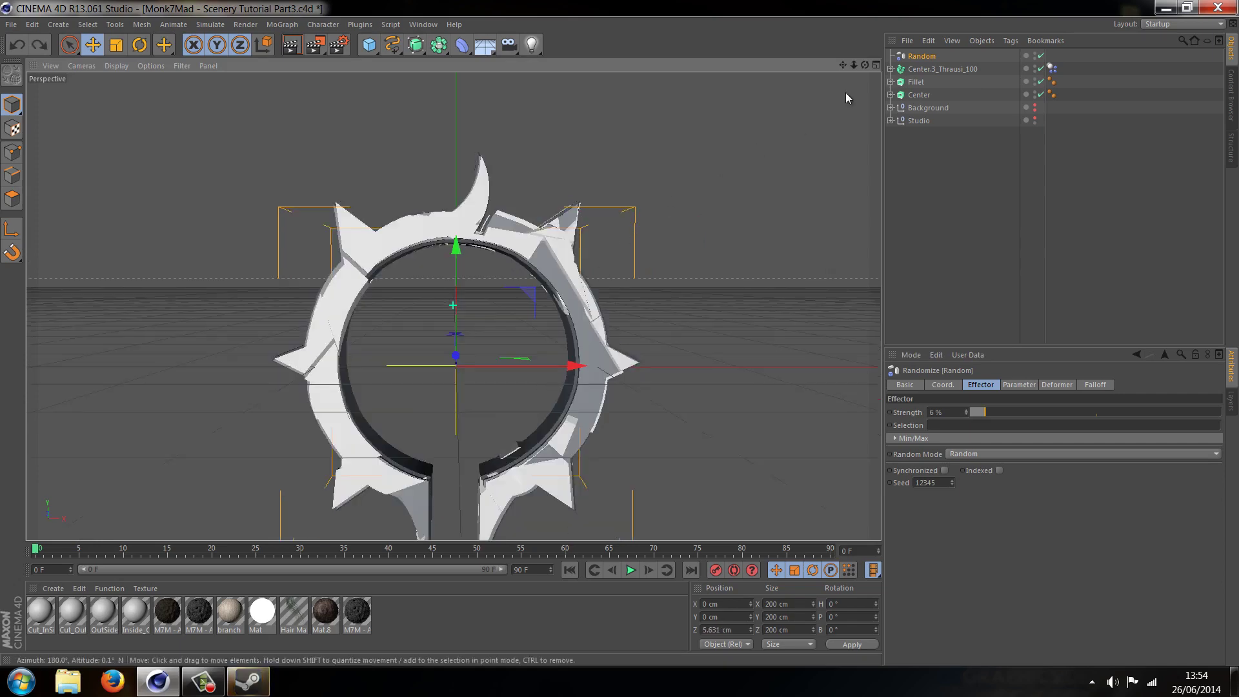
Move the Thrausi fracture object along Z to about 26 cm and save the scene
{"action": "left_click", "coordinate": [934, 72]}
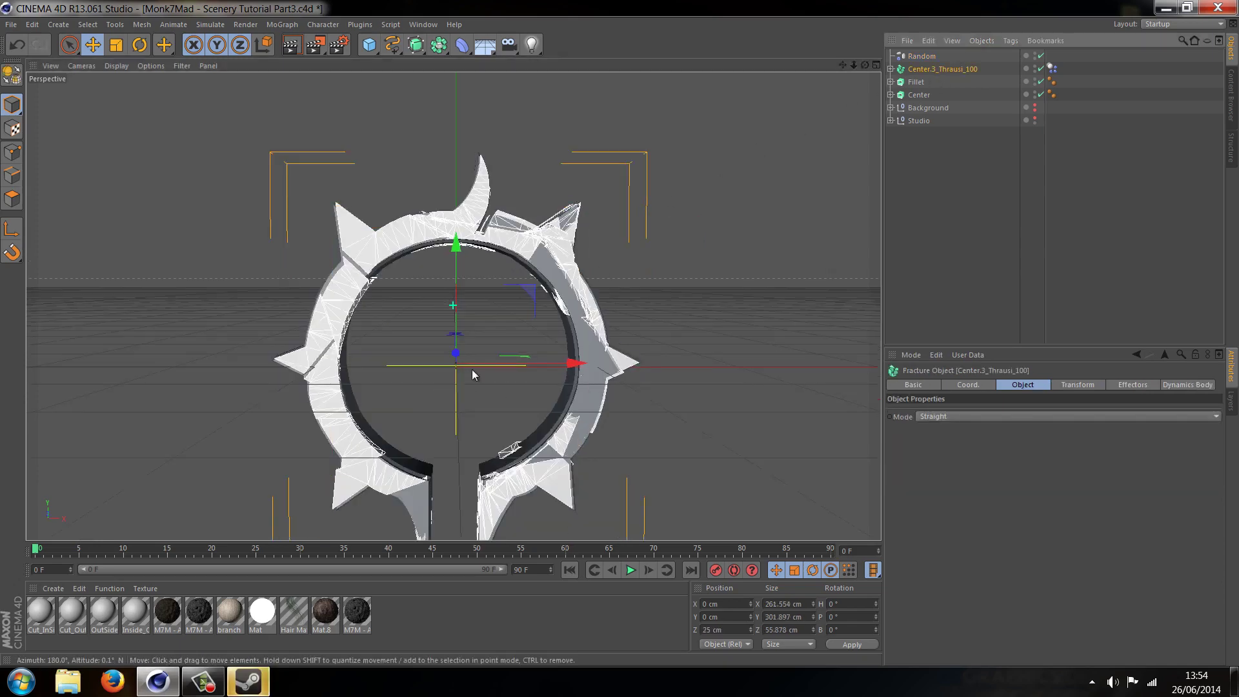
{"action": "left_click_drag", "start_coordinate": [619, 334], "coordinate": [544, 359], "text": "alt"}
{"action": "left_click_drag", "start_coordinate": [627, 335], "coordinate": [630, 335]}
{"action": "left_click", "coordinate": [1053, 266]}
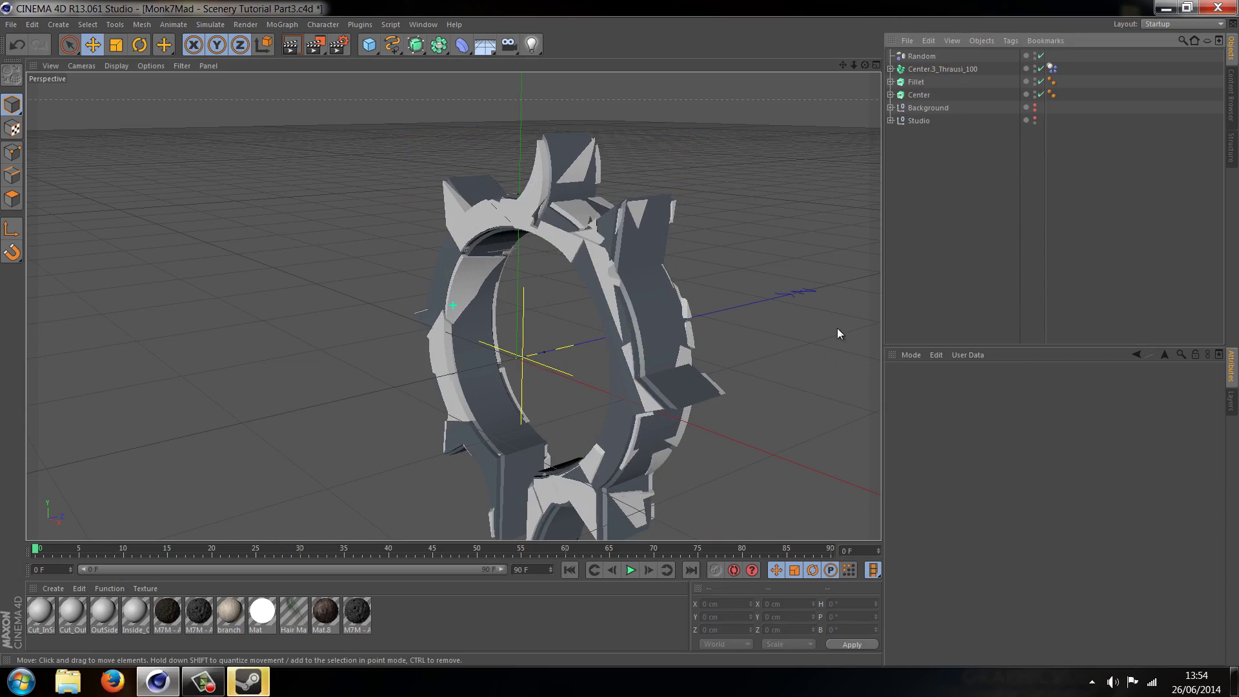
{"action": "key", "text": "ctrl+s"}
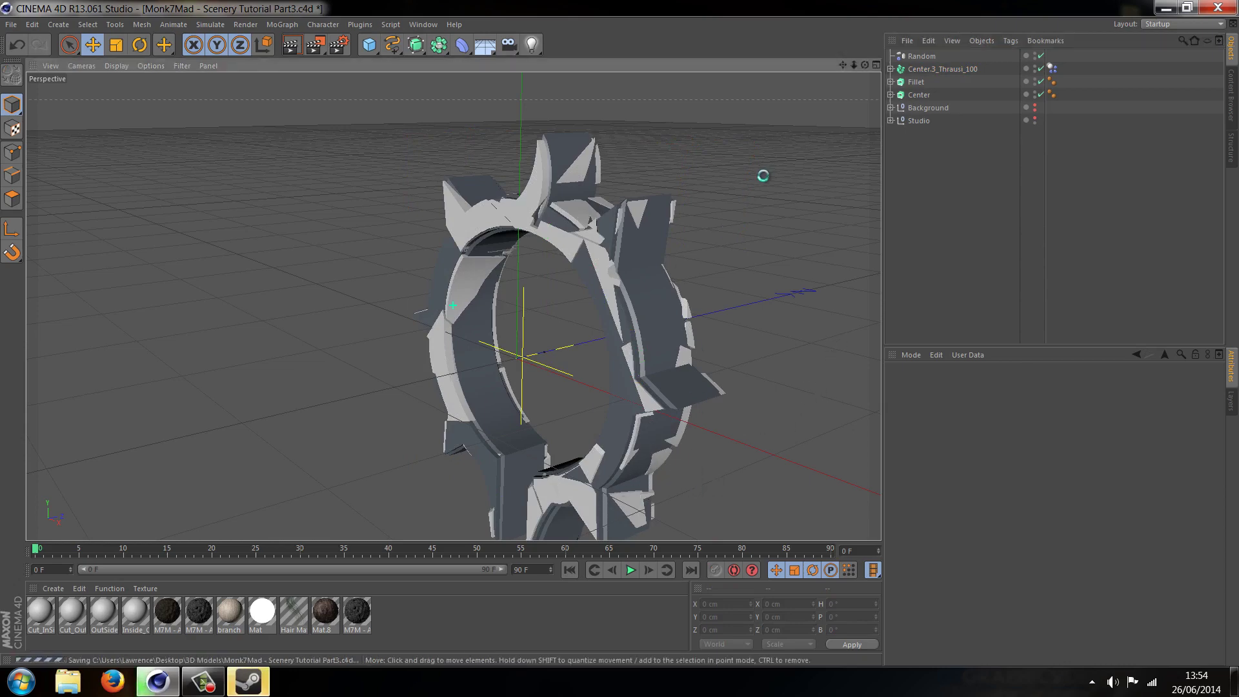
Delete the material, first selection and Phong tags from all pieces inside the Thrausi fracture object
{"action": "left_click_drag", "start_coordinate": [865, 65], "coordinate": [607, 332]}
{"action": "left_click", "coordinate": [891, 69]}
{"action": "left_click", "coordinate": [1053, 81]}
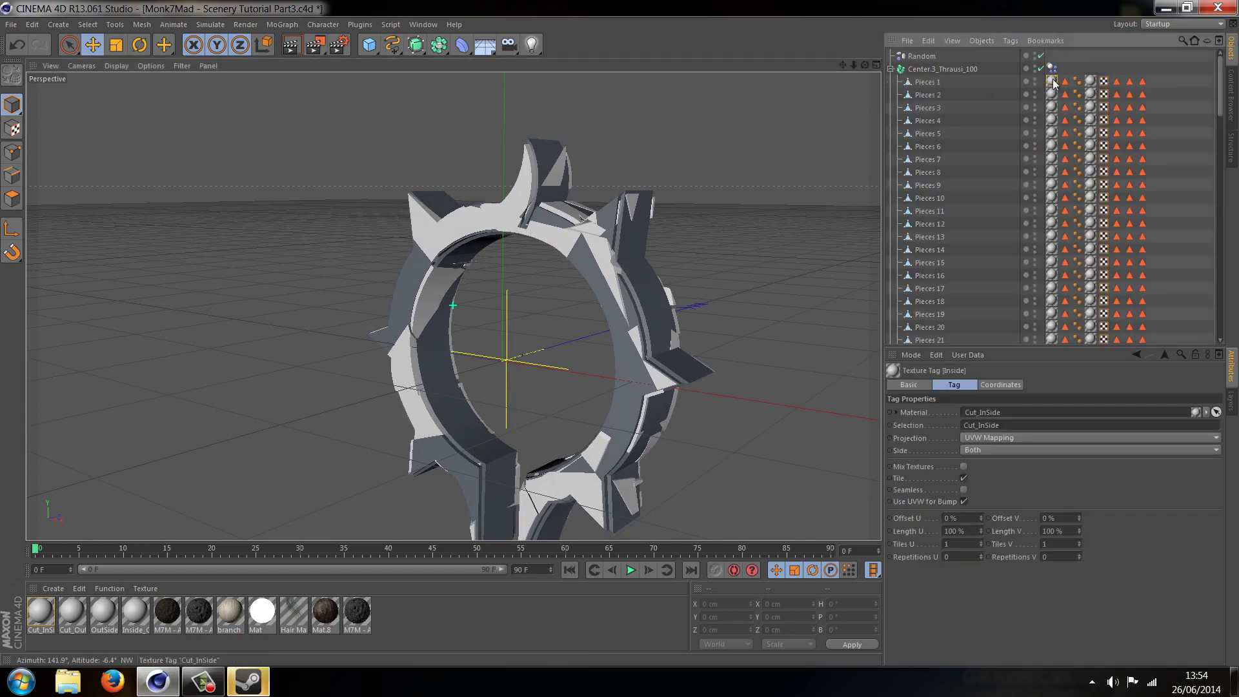
{"action": "left_click_drag", "start_coordinate": [1093, 68], "coordinate": [1055, 288]}
{"action": "scroll", "coordinate": [1057, 265], "scroll_direction": "up", "scroll_amount": 20}
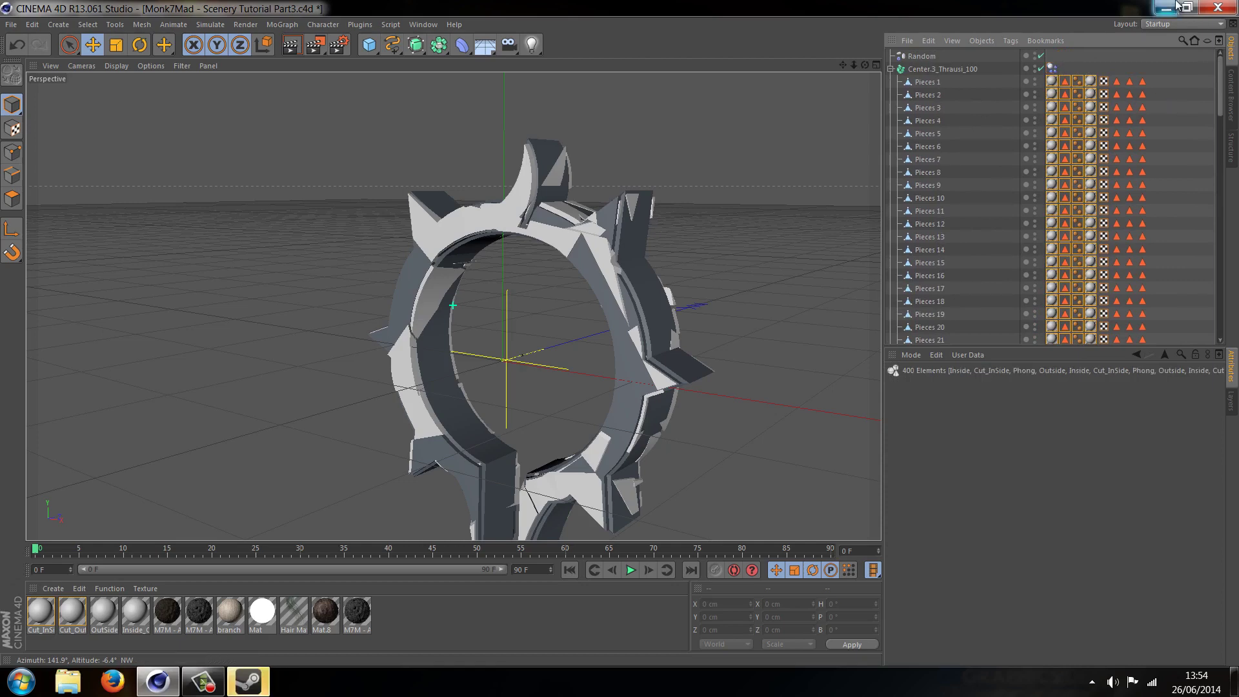
{"action": "key", "text": "Delete"}
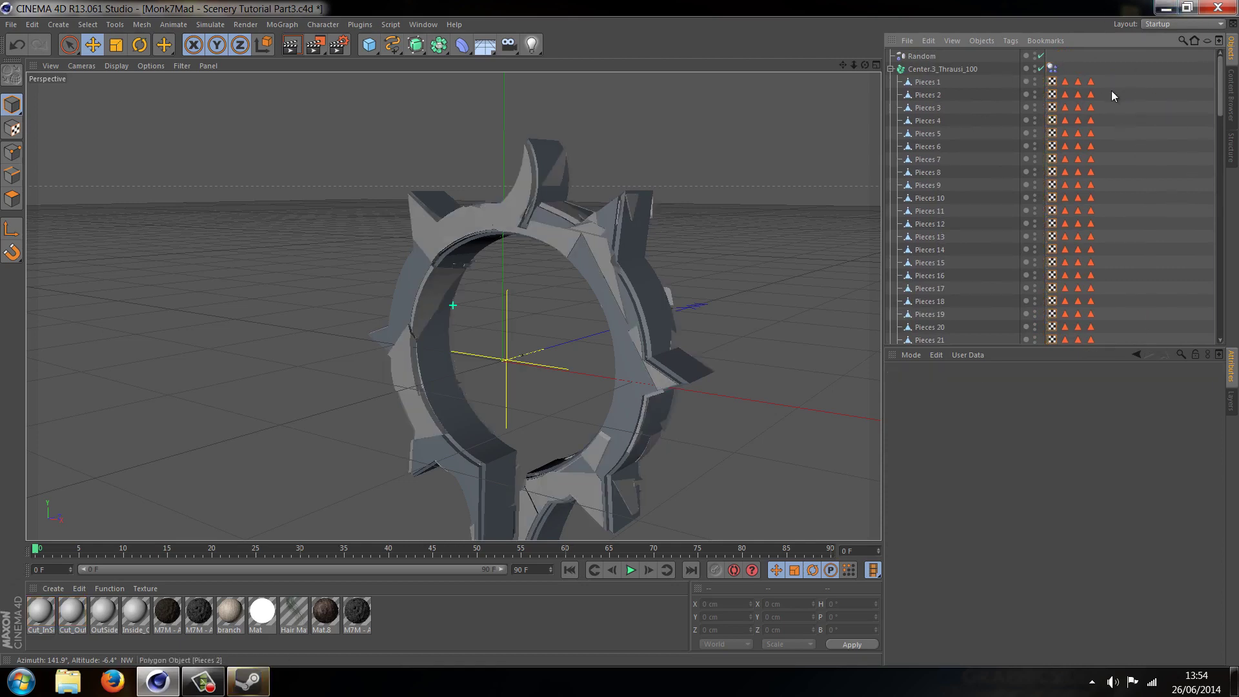
Collapse the Thrausi fracture object's hierarchy and save the scene
{"action": "left_click", "coordinate": [892, 69]}
{"action": "left_click", "coordinate": [924, 69]}
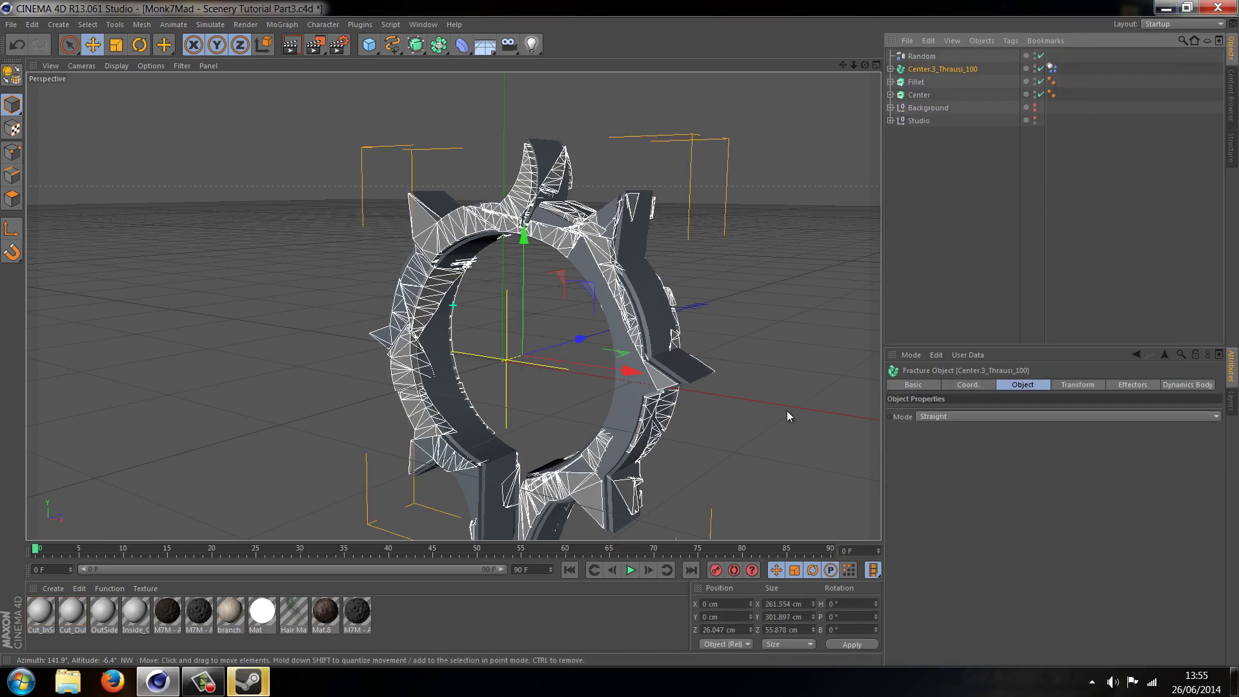
{"action": "left_click", "coordinate": [1003, 276]}
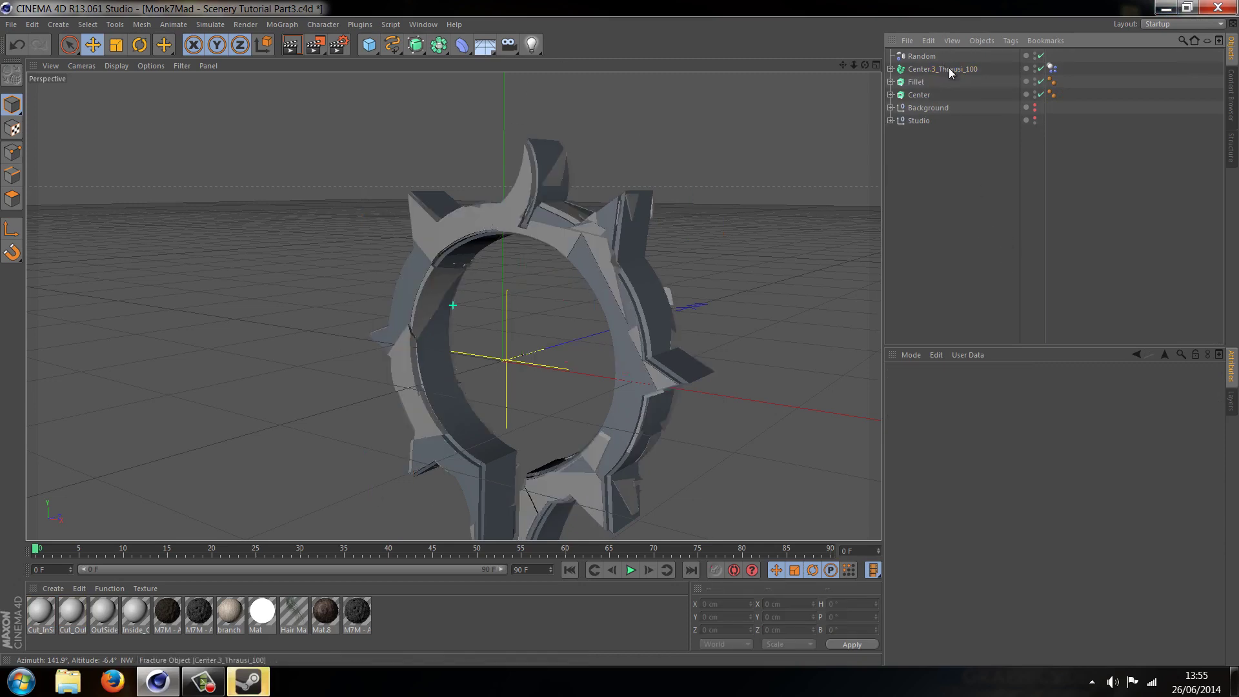
{"action": "key", "text": "ctrl+s"}
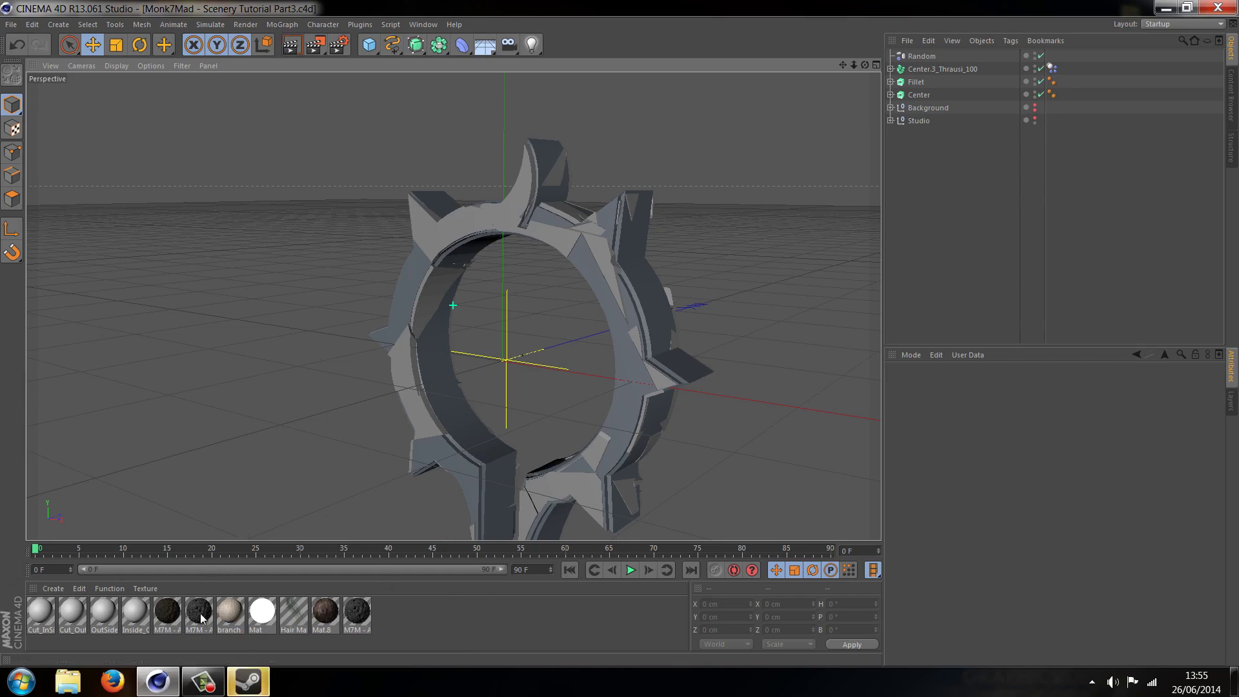
Delete the four plain grey inside and outside cut materials generated by Thrausi
{"action": "left_click", "coordinate": [169, 617]}
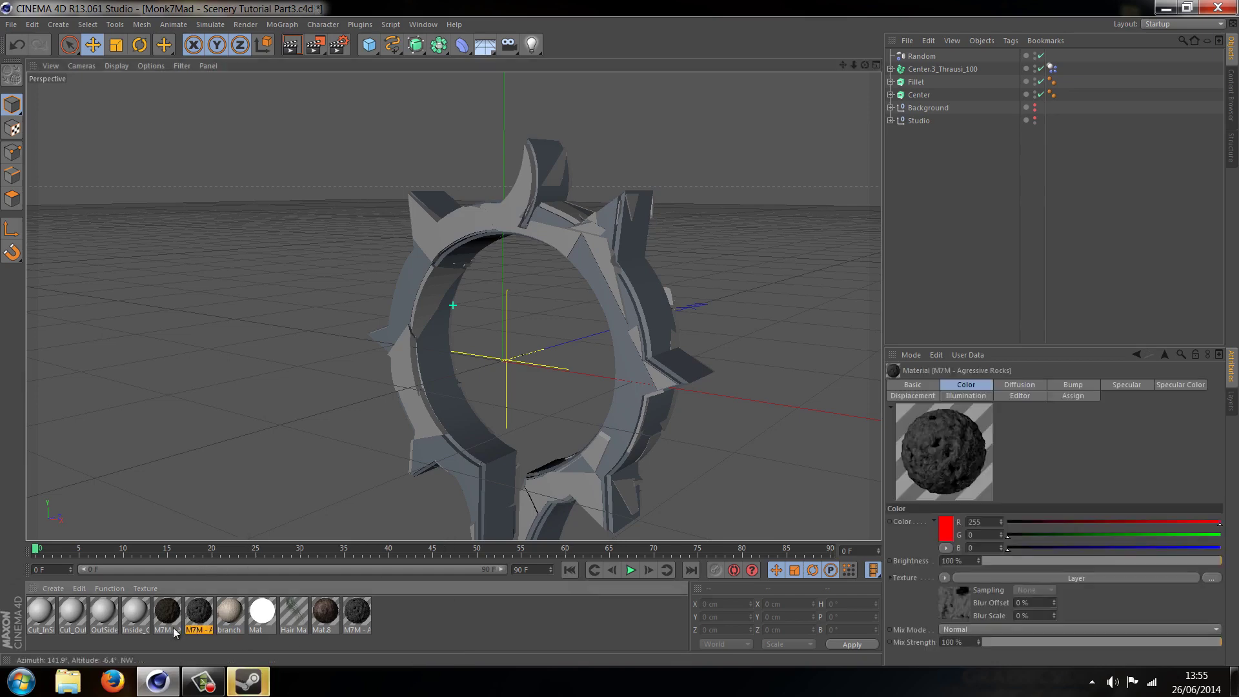
{"action": "left_click", "coordinate": [143, 640]}
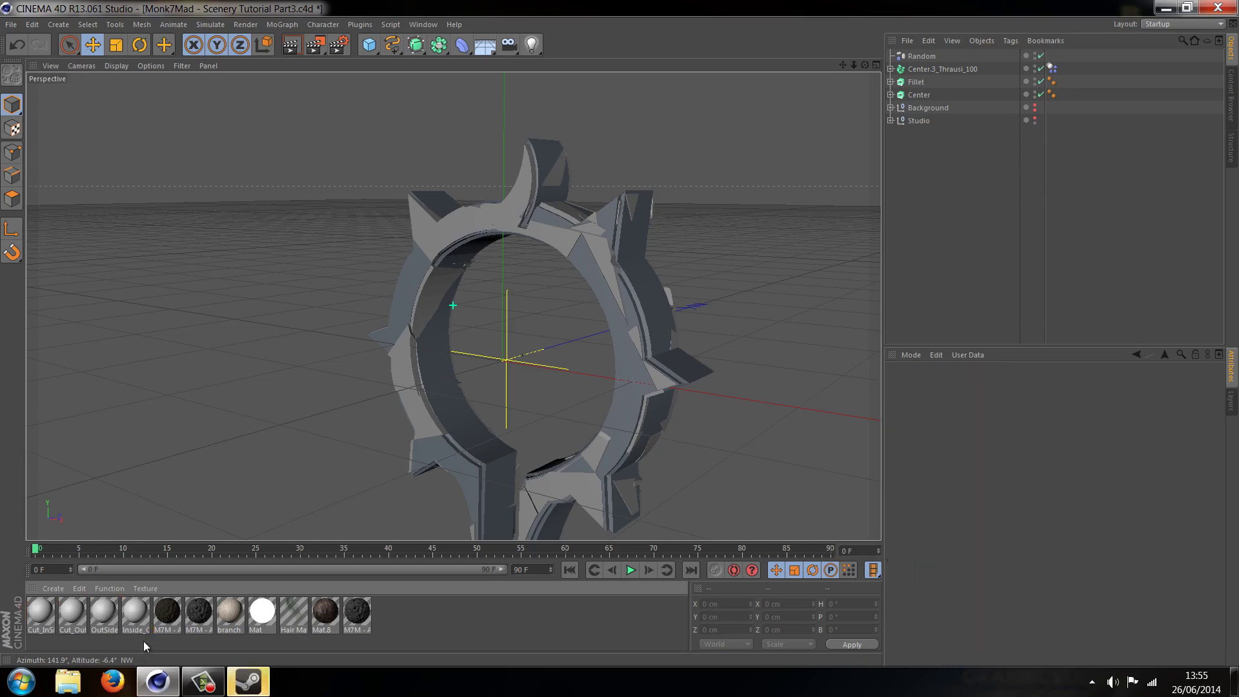
{"action": "left_click_drag", "start_coordinate": [143, 640], "coordinate": [26, 605]}
{"action": "key", "text": "Delete"}
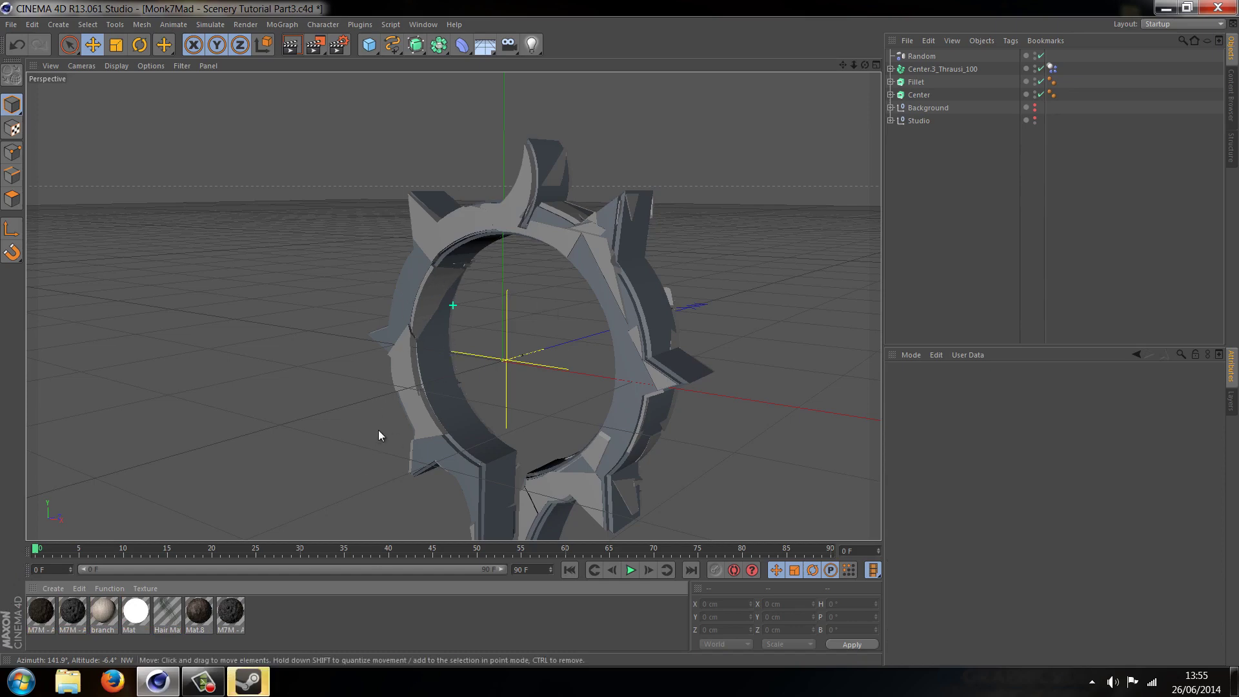
Apply the grey M7M - Agressive Rocks material to the Thrausi fracture object with Cubic projection and Seamless enabled
{"action": "left_click_drag", "start_coordinate": [72, 618], "coordinate": [919, 69]}
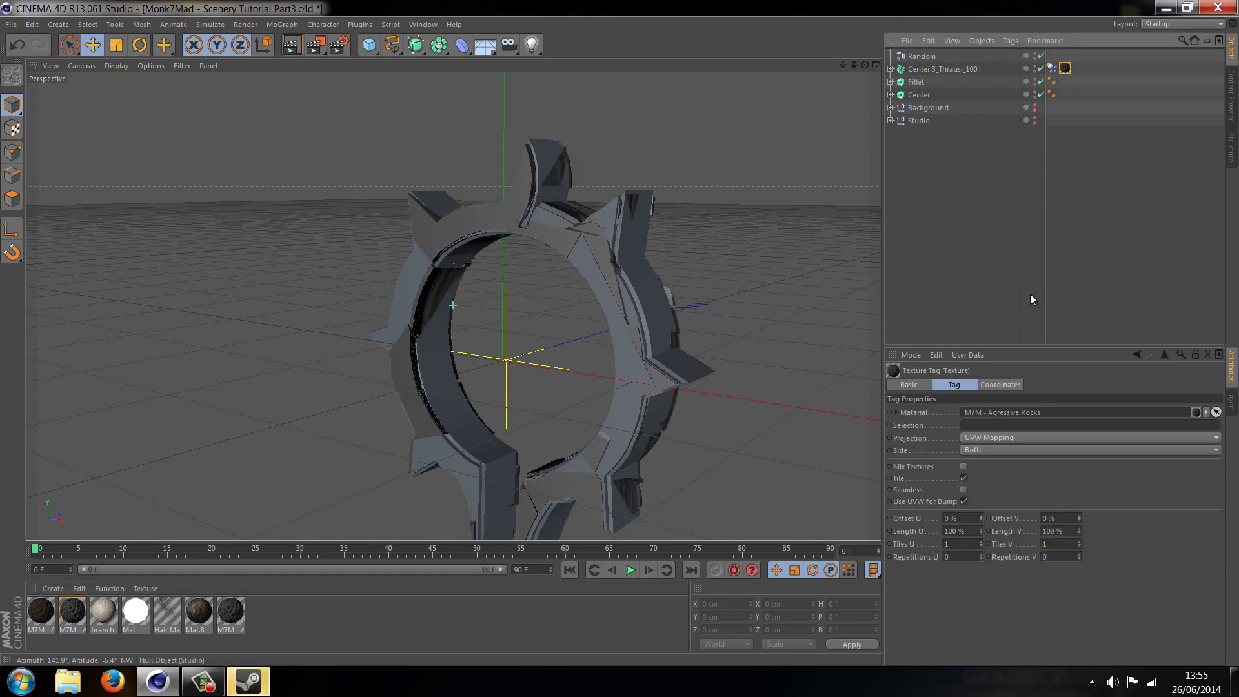
{"action": "left_click", "coordinate": [1006, 438]}
{"action": "left_click", "coordinate": [1001, 488]}
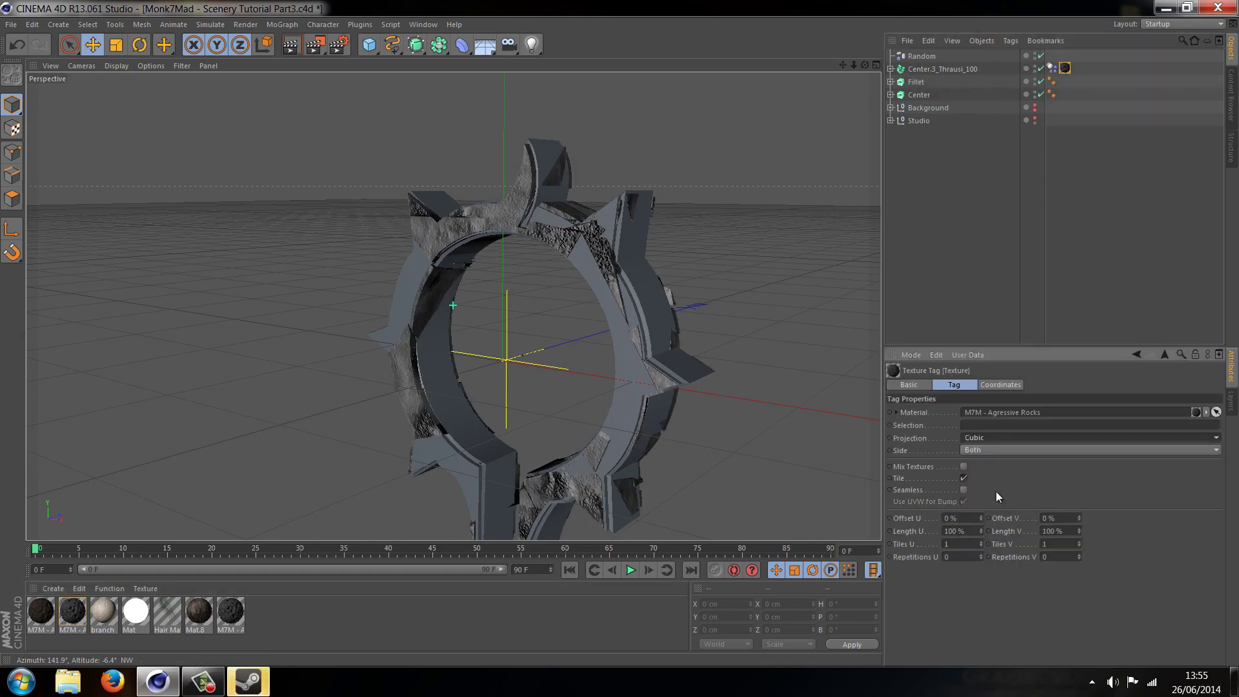
{"action": "left_click", "coordinate": [1024, 297]}
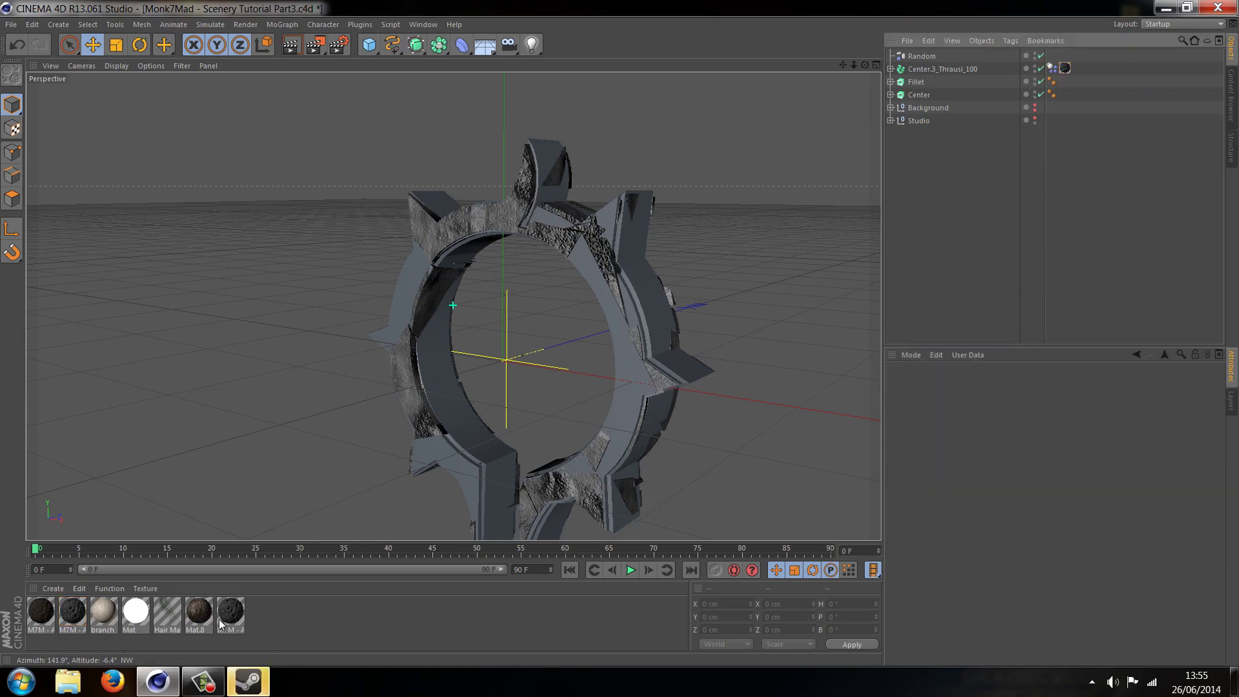
Apply the brown M7M - Agressive Rocks material to the Center extrude with Cubic projection and Seamless enabled
{"action": "left_click", "coordinate": [40, 613]}
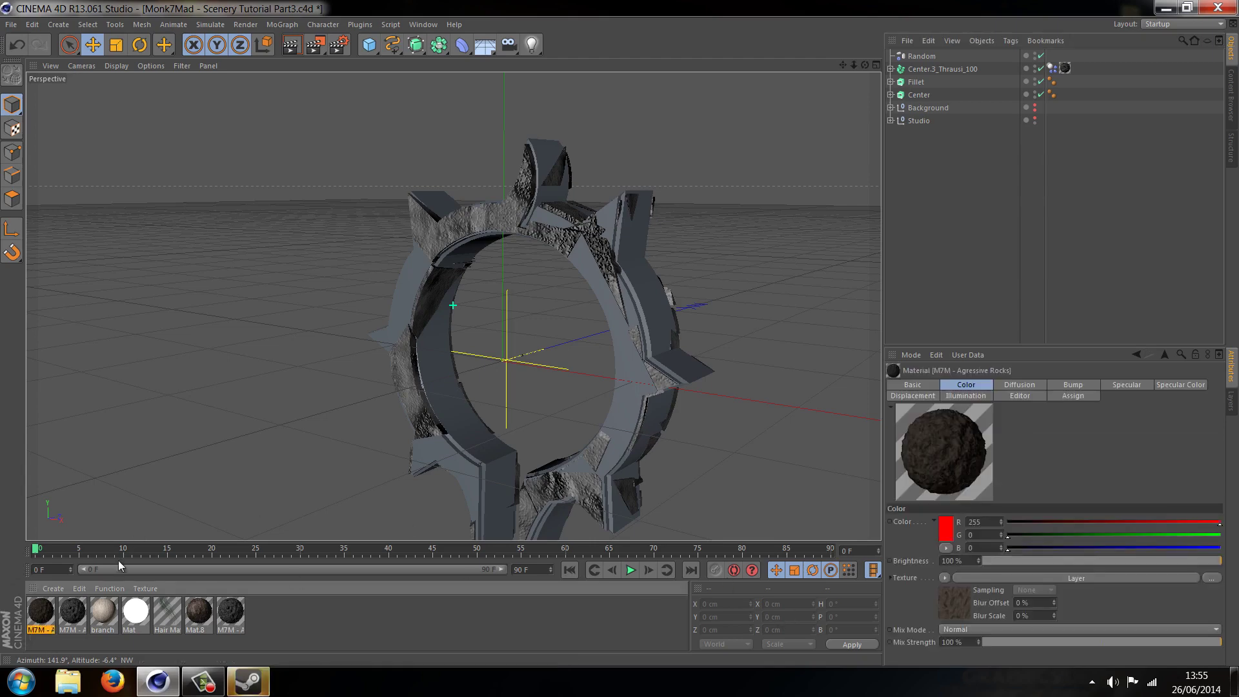
{"action": "left_click_drag", "start_coordinate": [407, 288], "coordinate": [420, 293]}
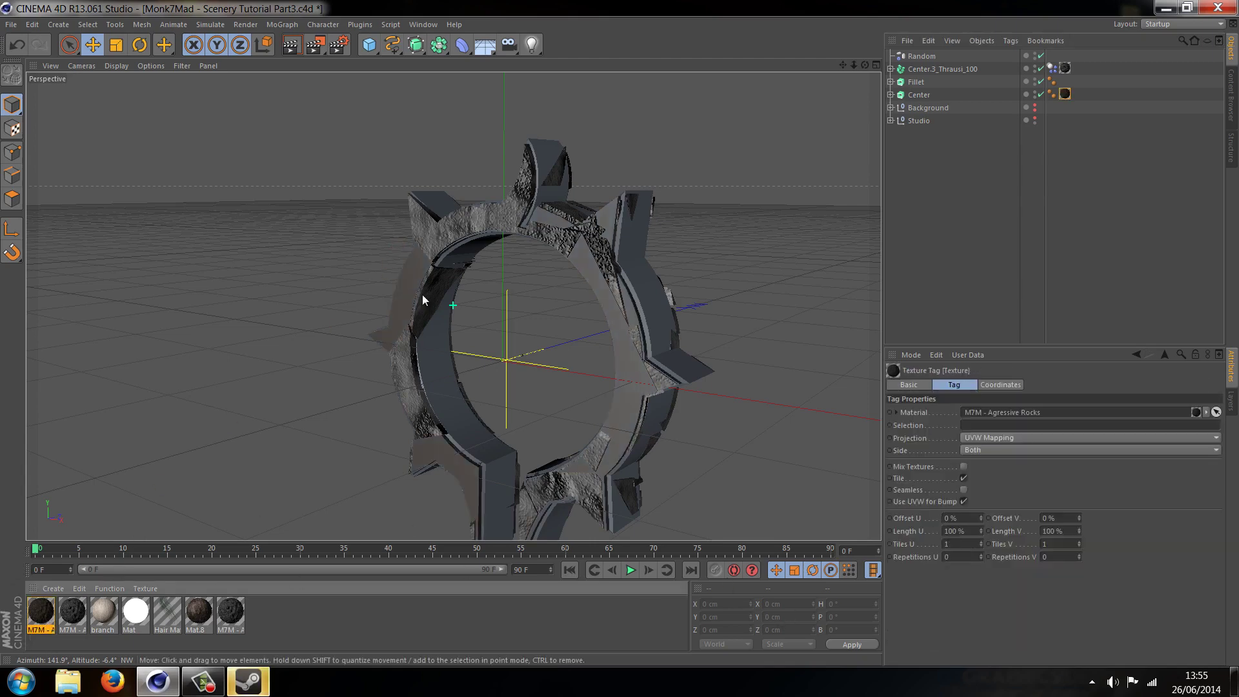
{"action": "left_click", "coordinate": [420, 293]}
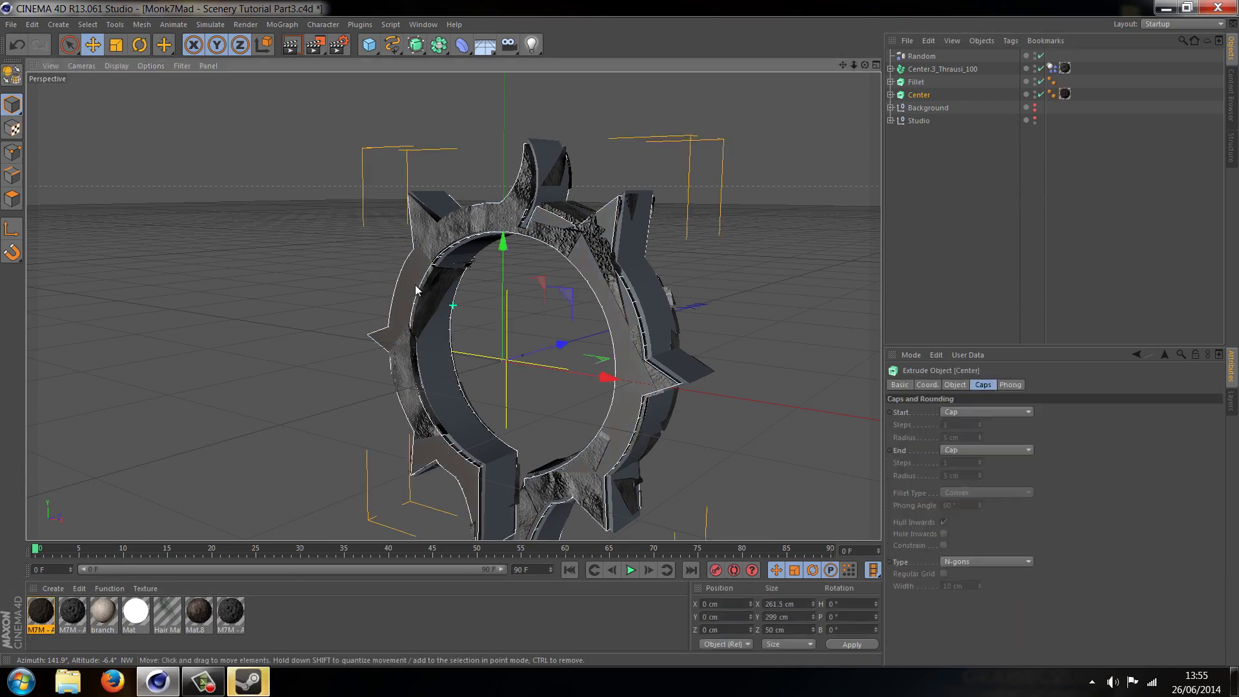
{"action": "left_click", "coordinate": [1065, 94]}
{"action": "left_click", "coordinate": [1001, 438]}
{"action": "left_click", "coordinate": [1001, 495]}
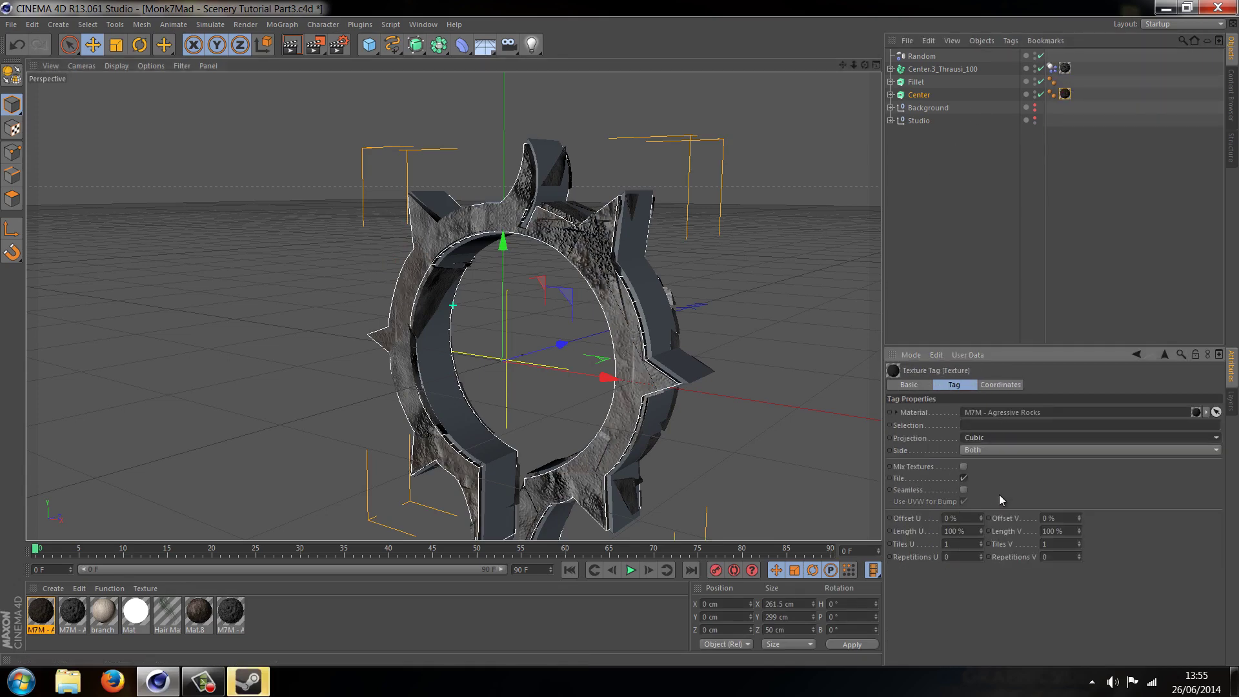
{"action": "left_click", "coordinate": [1032, 266]}
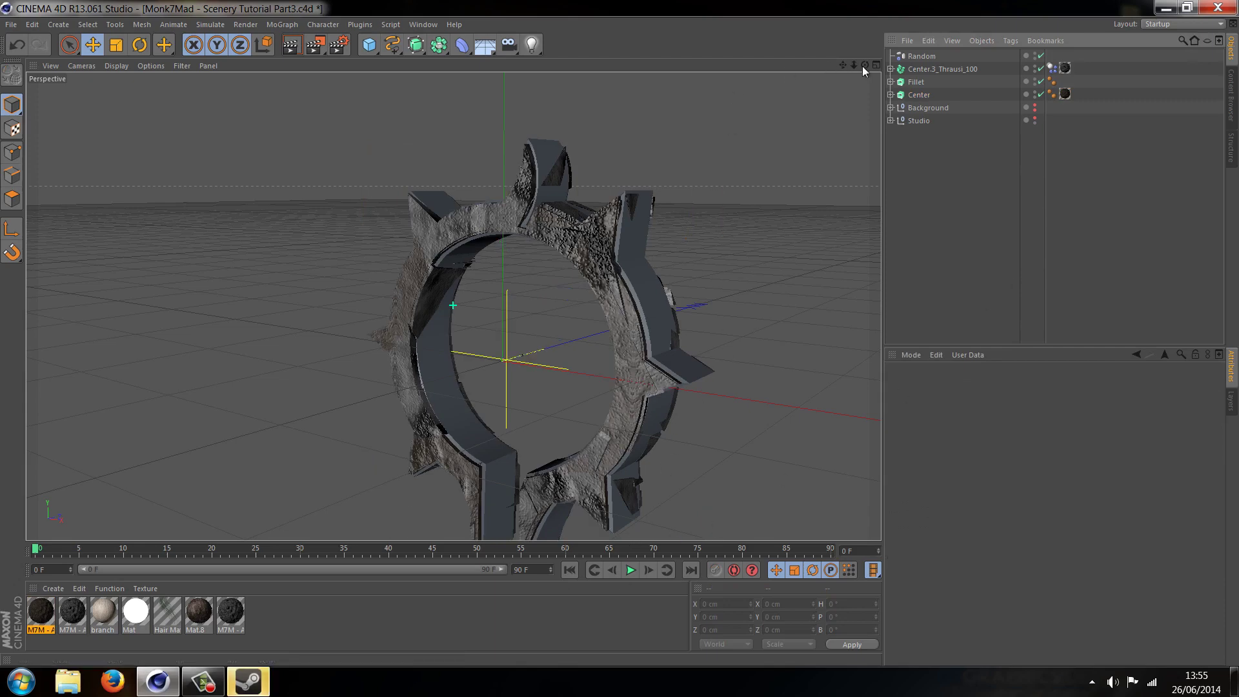
Set Length U and Length V to 50% on the texture tags of both the Center extrude and the Thrausi fracture object
{"action": "mouse_move", "coordinate": [865, 66]}
{"action": "left_mouse_down"}
{"action": "mouse_move", "coordinate": [820, 68]}
{"action": "mouse_move", "coordinate": [875, 69]}
{"action": "left_mouse_up"}
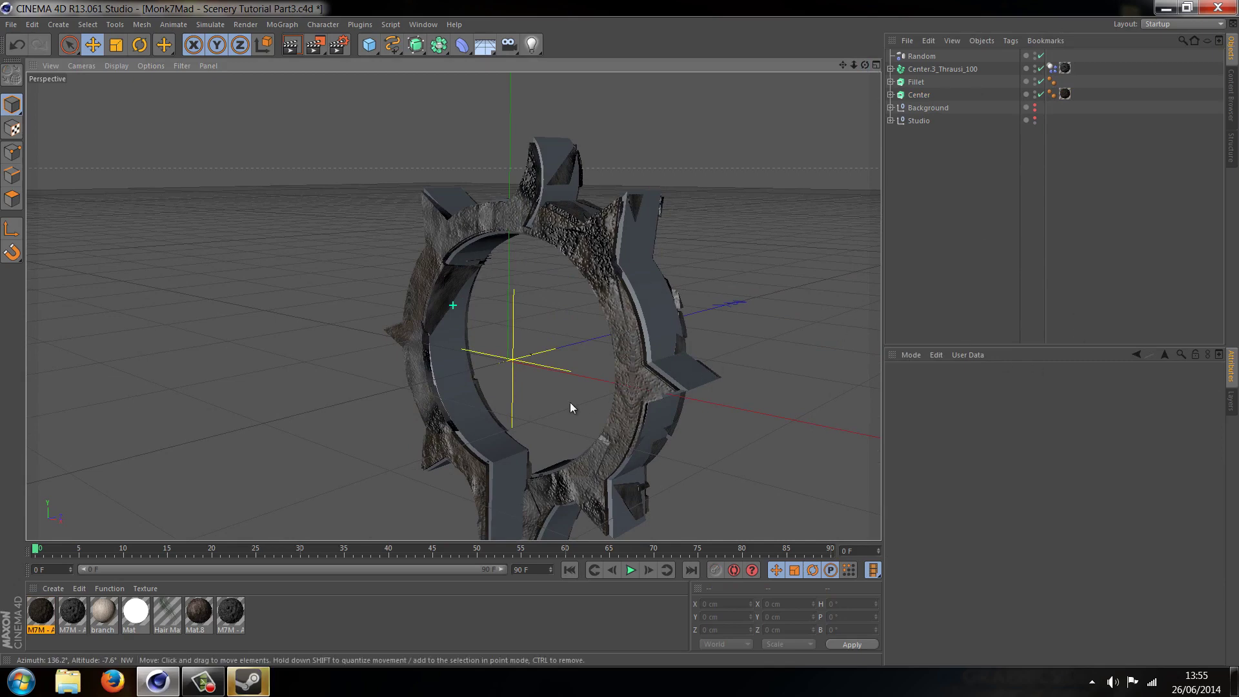
{"action": "left_click", "coordinate": [463, 330]}
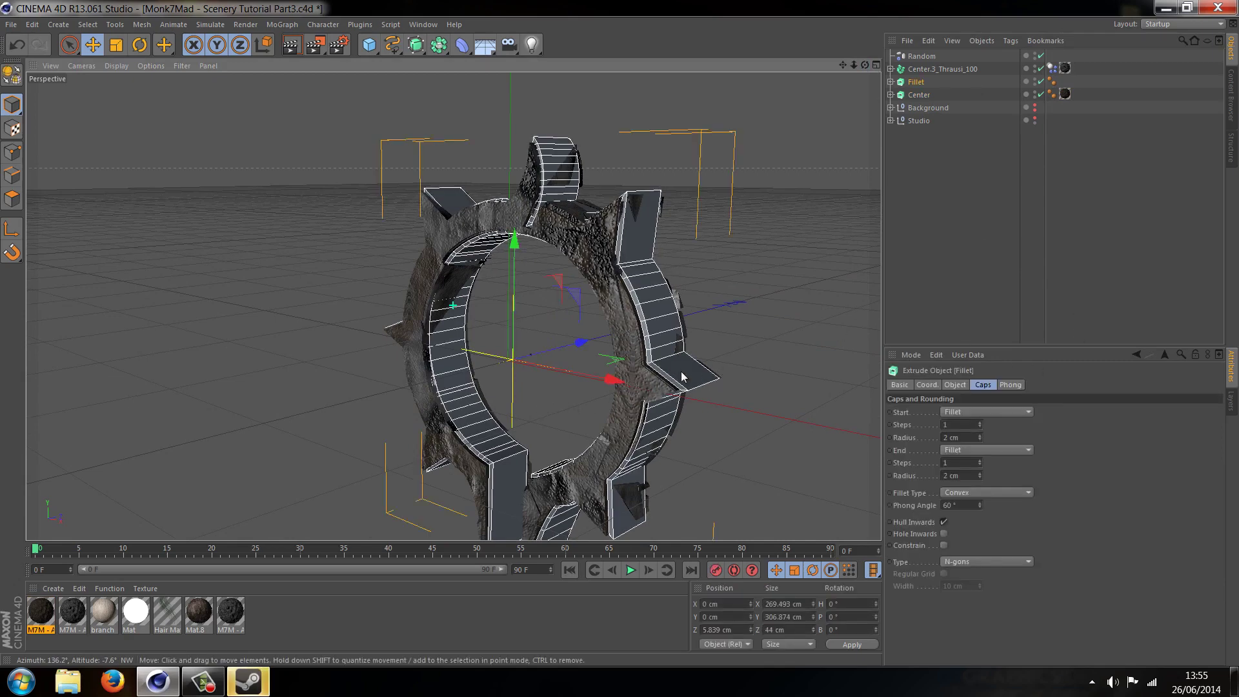
{"action": "left_click", "coordinate": [1066, 95]}
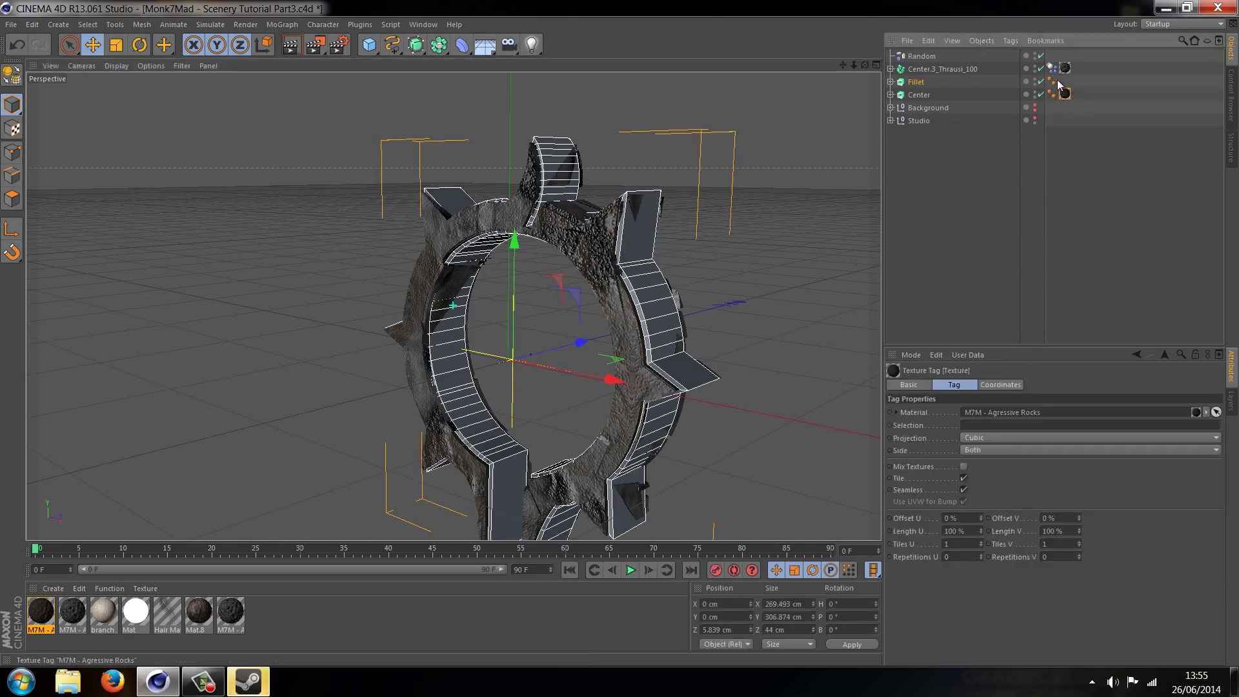
{"action": "left_click", "coordinate": [1065, 68], "text": "ctrl"}
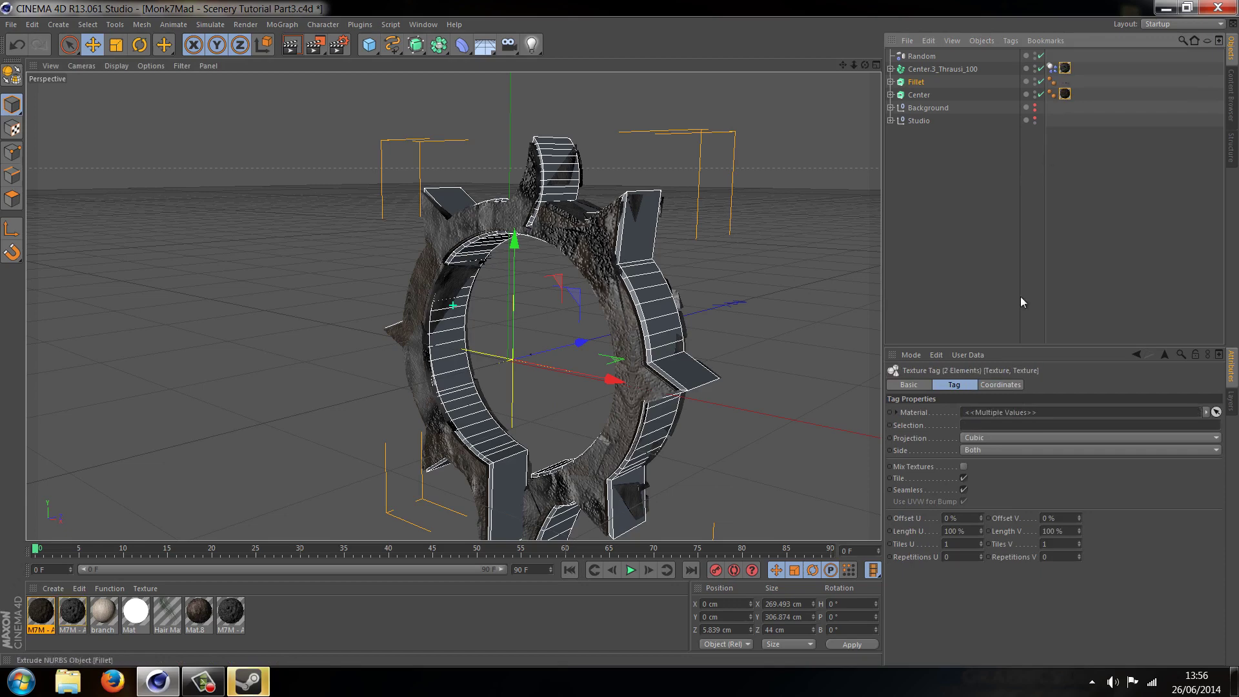
{"action": "left_click", "coordinate": [951, 531]}
{"action": "key", "text": "Delete"}
{"action": "key", "text": "Delete"}
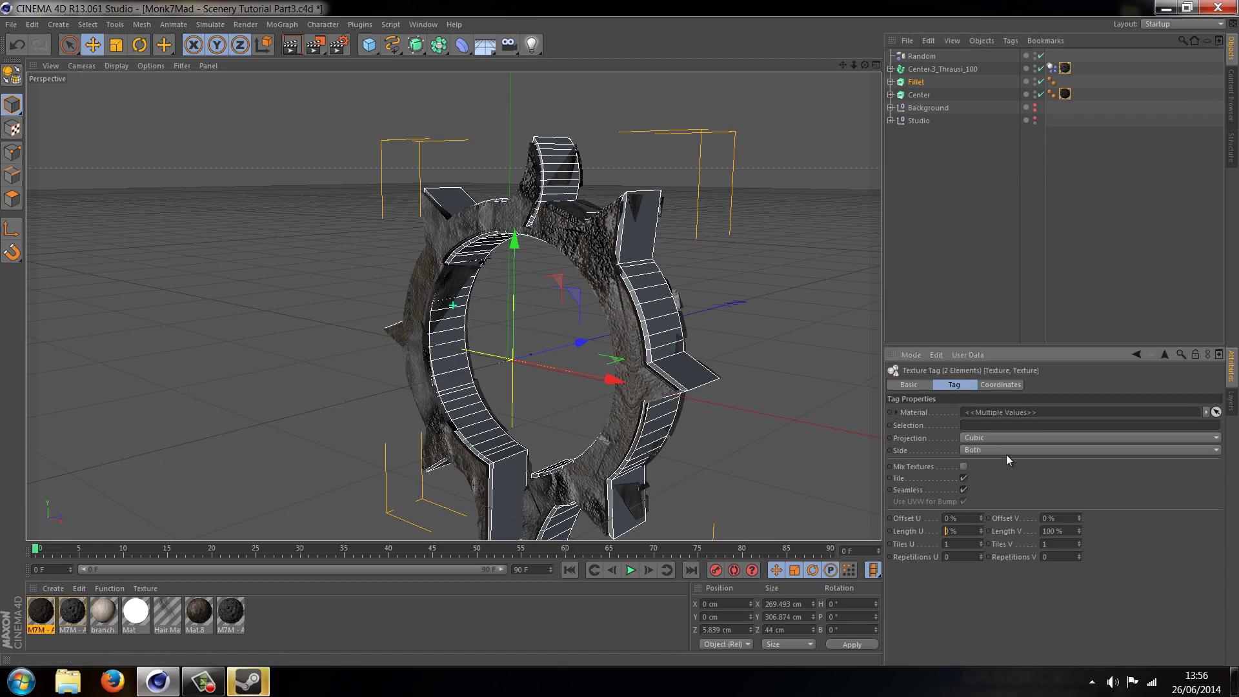
{"action": "type", "text": "5"}
{"action": "key", "text": "Tab"}
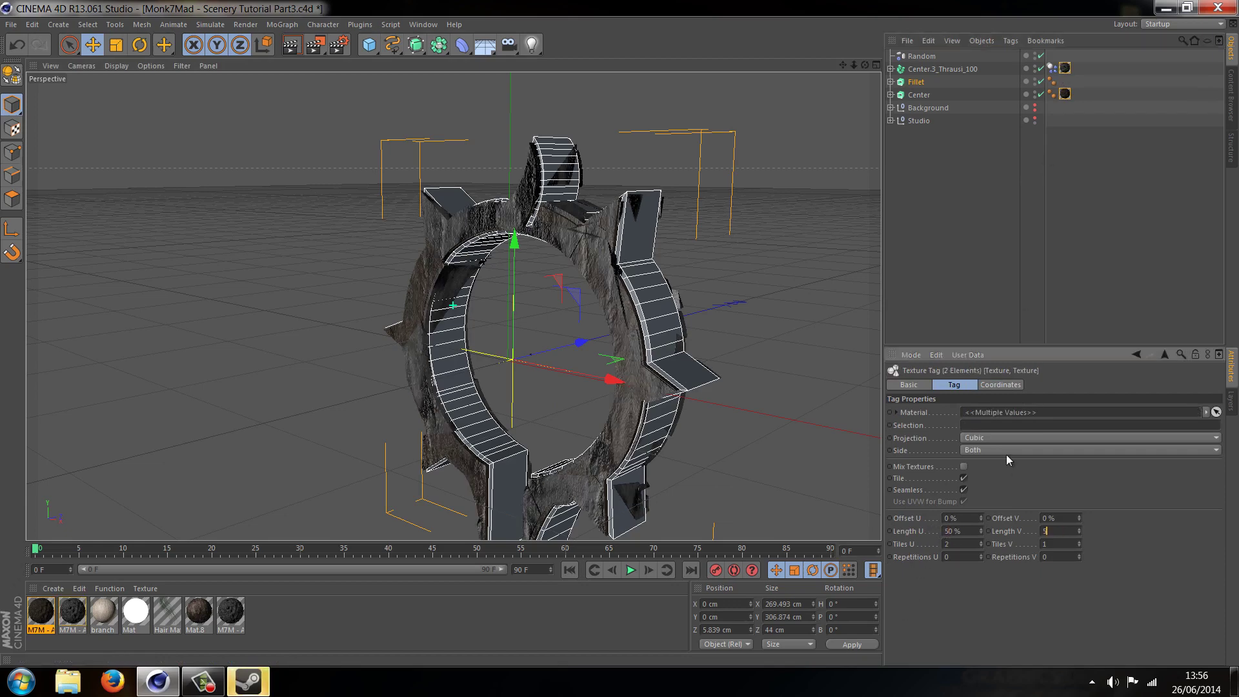
{"action": "type", "text": "0"}
{"action": "key", "text": "Return"}
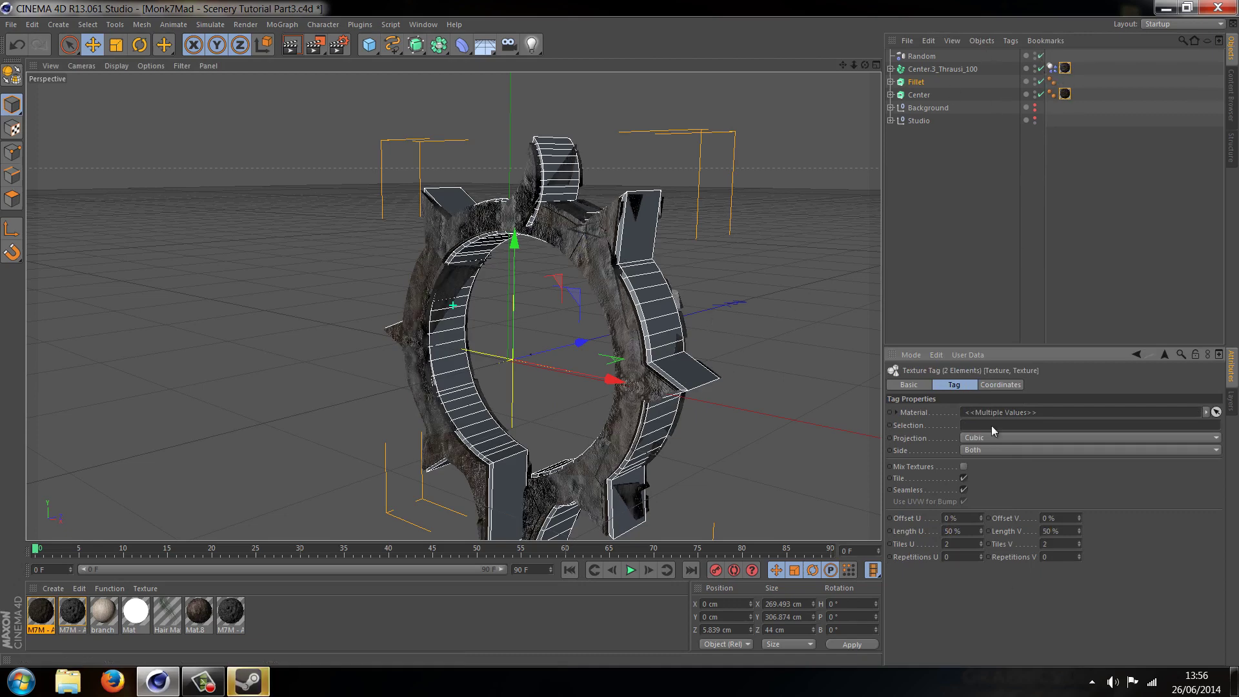
{"action": "left_click", "coordinate": [958, 68]}
{"action": "left_click", "coordinate": [978, 204]}
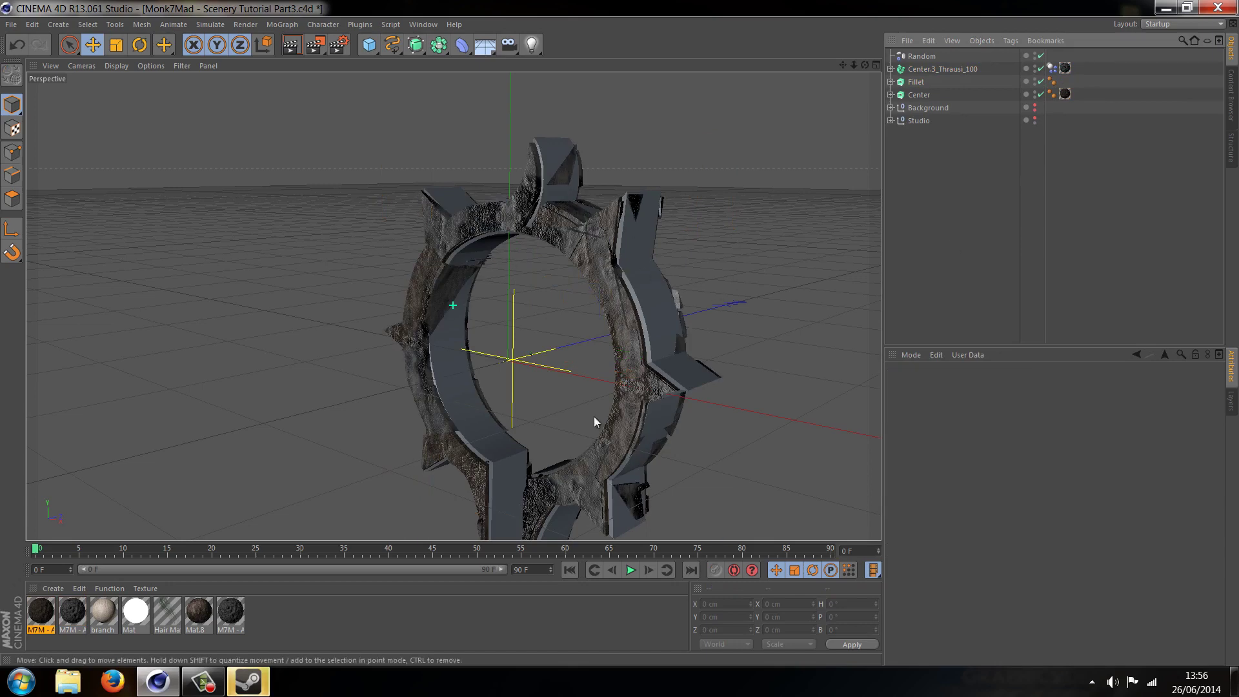
Apply the grey M7M - Agressive Rocks material to the Fillet extrude with Cubic projection and Seamless enabled
{"action": "left_click_drag", "start_coordinate": [73, 611], "coordinate": [434, 307]}
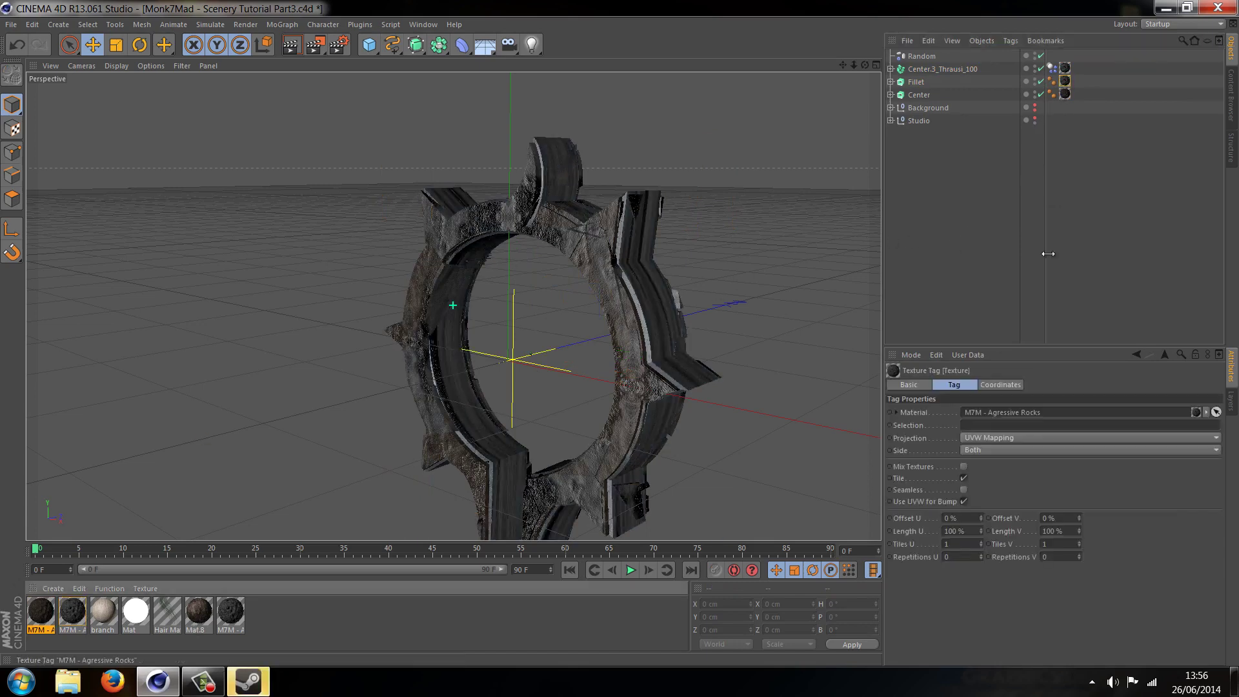
{"action": "left_click", "coordinate": [1017, 438]}
{"action": "left_click", "coordinate": [990, 484]}
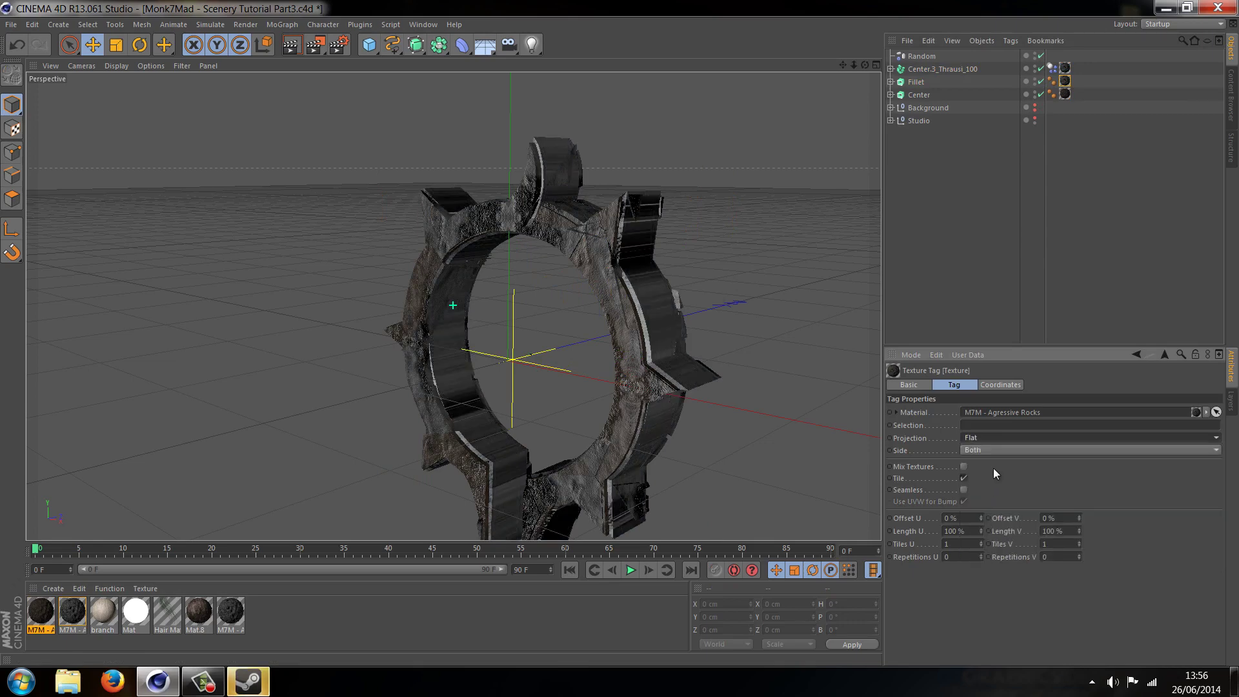
{"action": "left_click", "coordinate": [963, 489]}
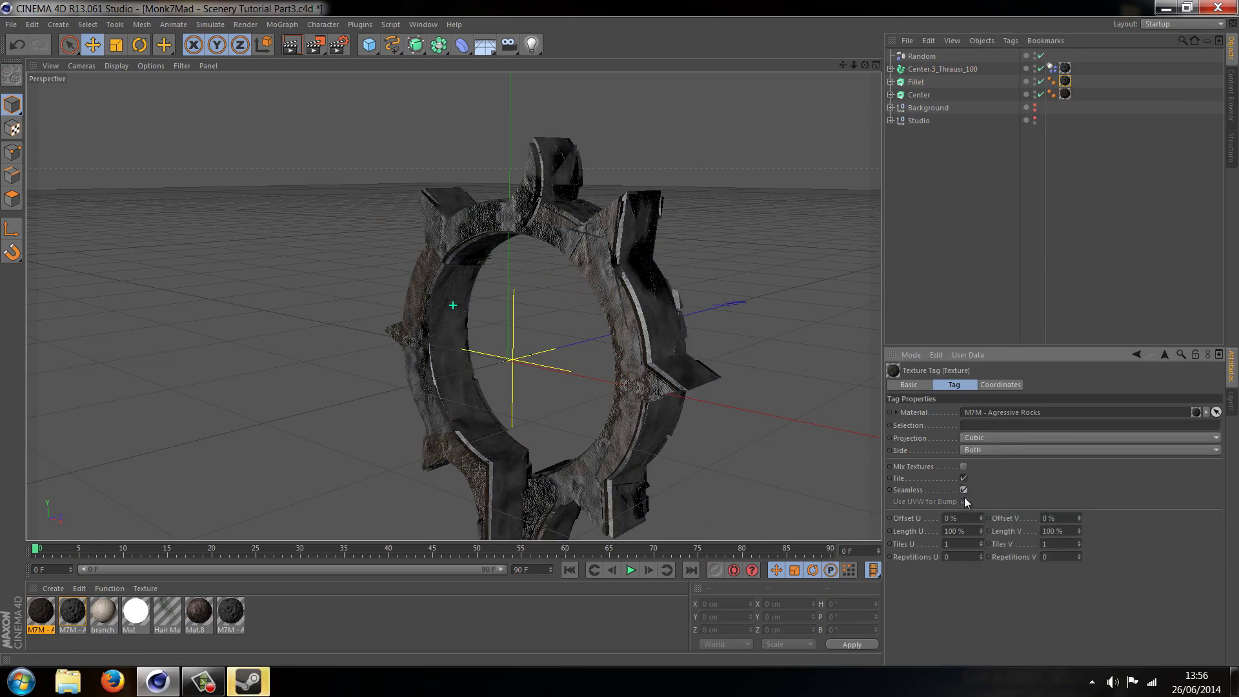
{"action": "left_click", "coordinate": [947, 323]}
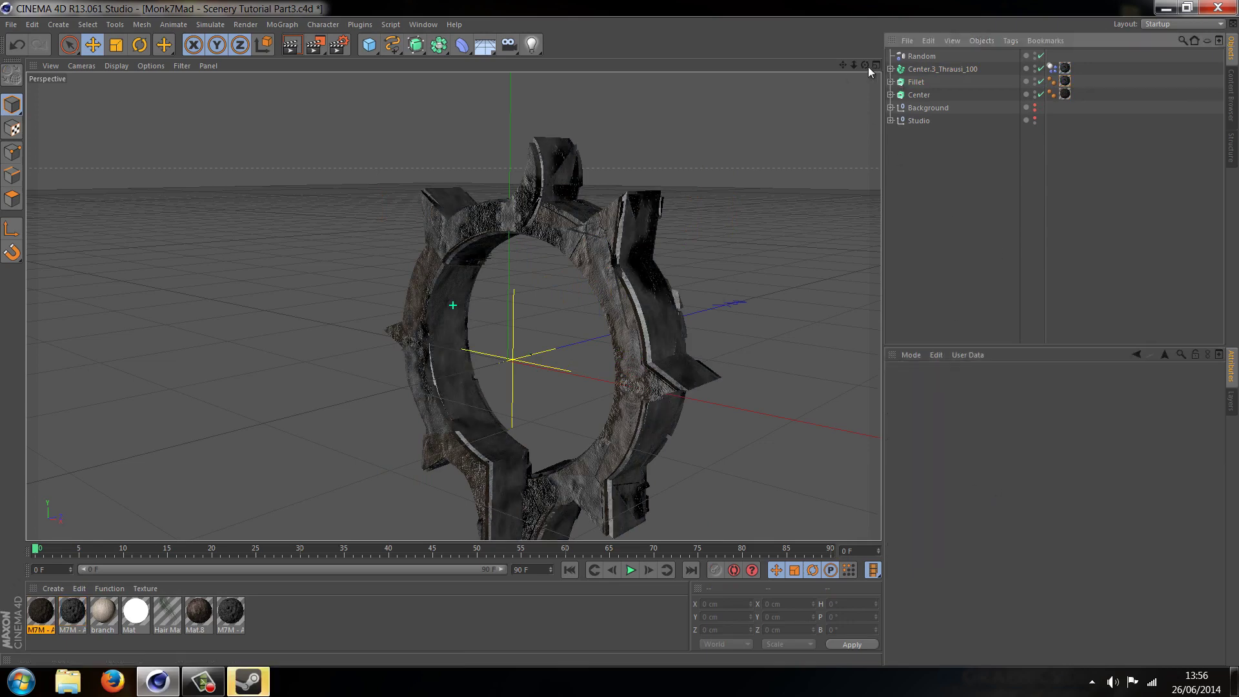
Render a viewport region enclosing the whole textured logo and save the scene
{"action": "left_click_drag", "start_coordinate": [866, 66], "coordinate": [620, 333]}
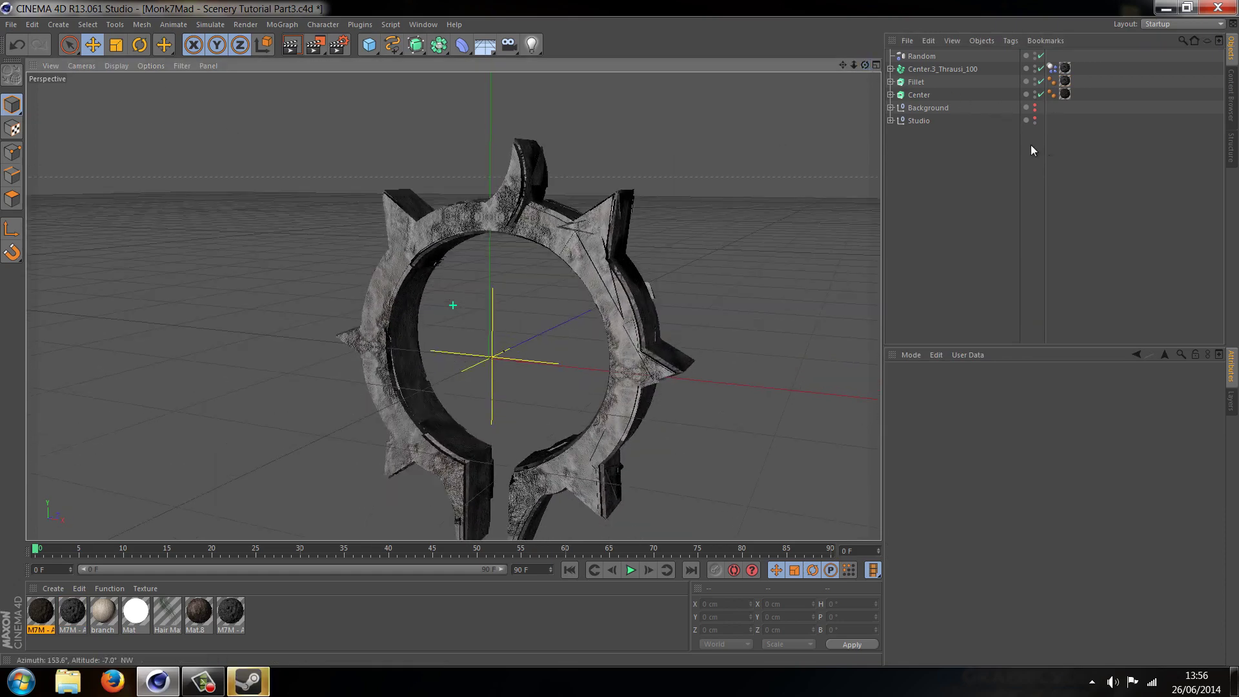
{"action": "left_click_drag", "start_coordinate": [854, 64], "coordinate": [619, 331]}
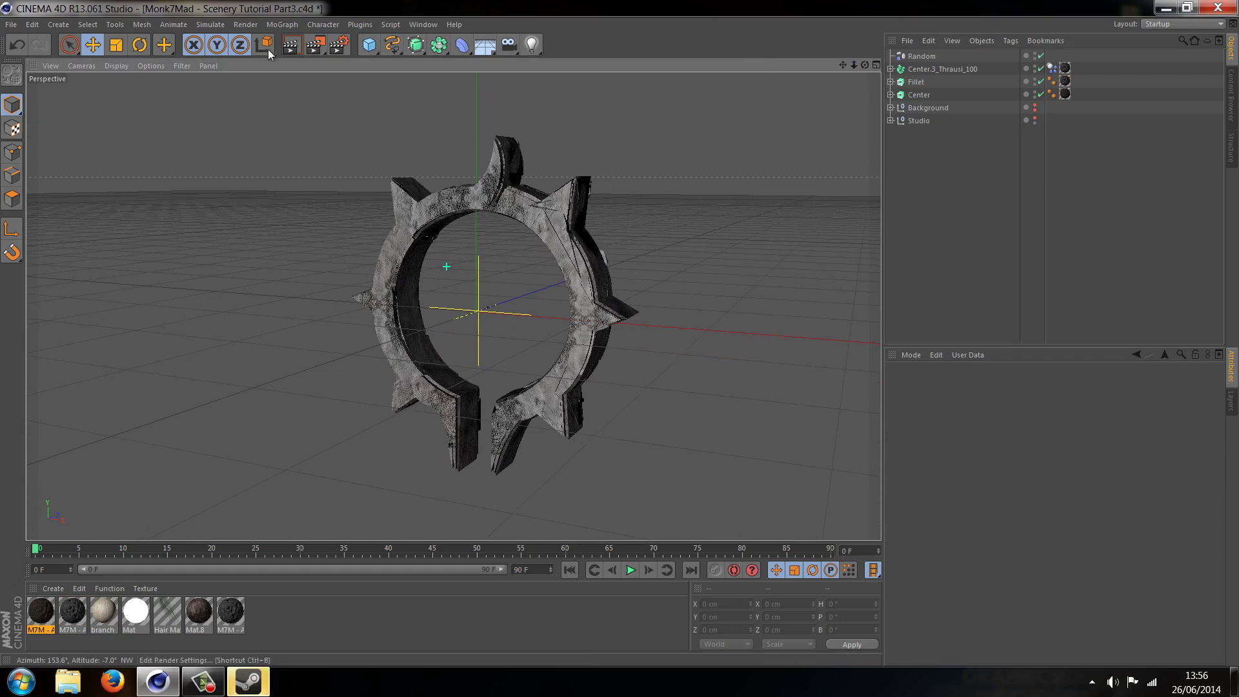
{"action": "left_click", "coordinate": [316, 44]}
{"action": "left_click", "coordinate": [379, 64]}
{"action": "left_click_drag", "start_coordinate": [288, 117], "coordinate": [736, 485]}
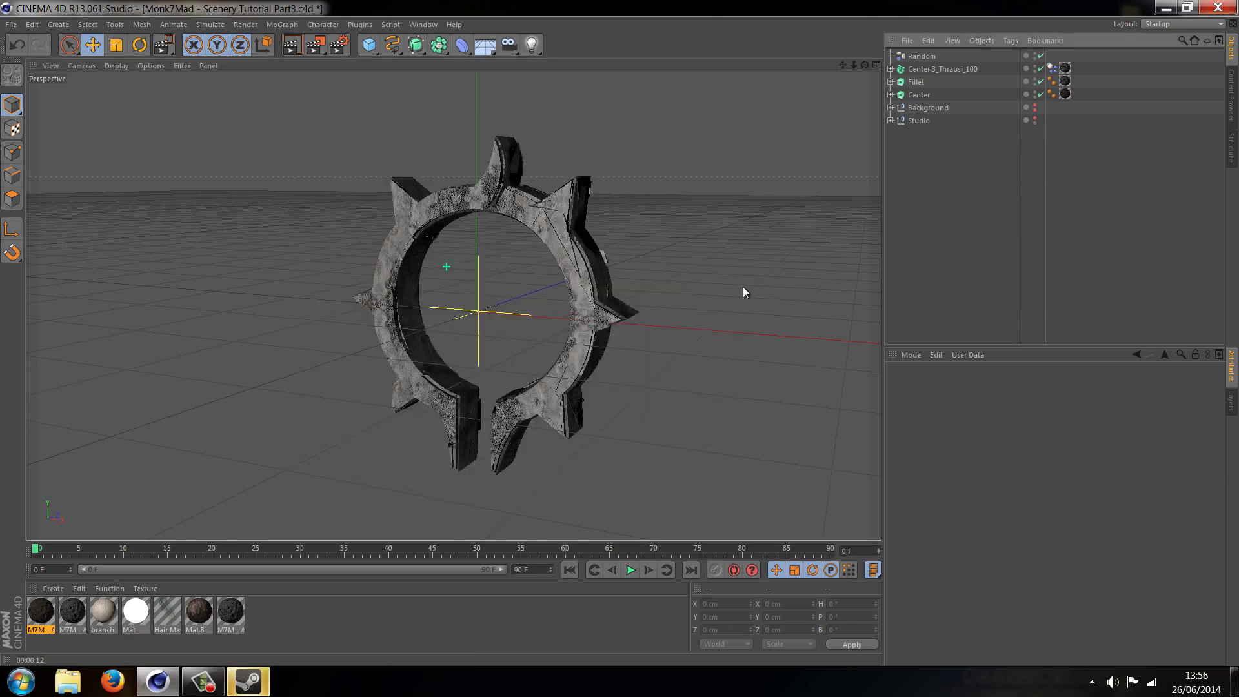
{"action": "key", "text": "ctrl+s"}
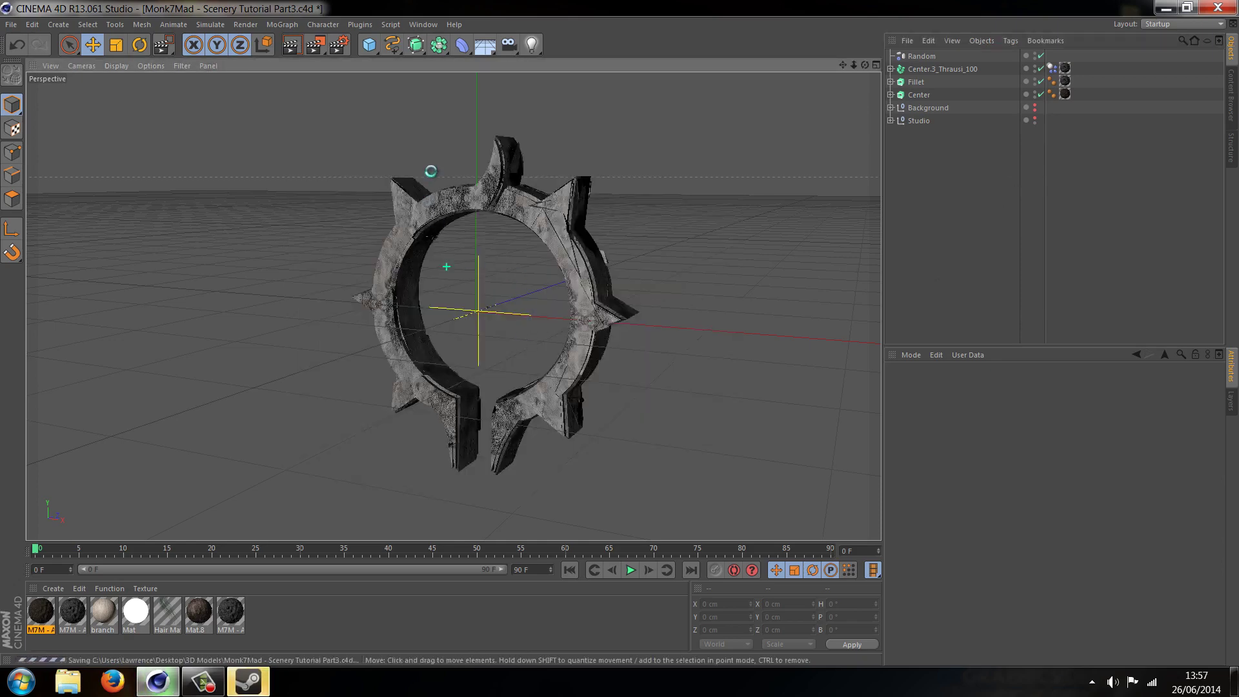
Make the hidden Background group visible in both the editor and the renderer
{"action": "left_click", "coordinate": [1035, 110]}
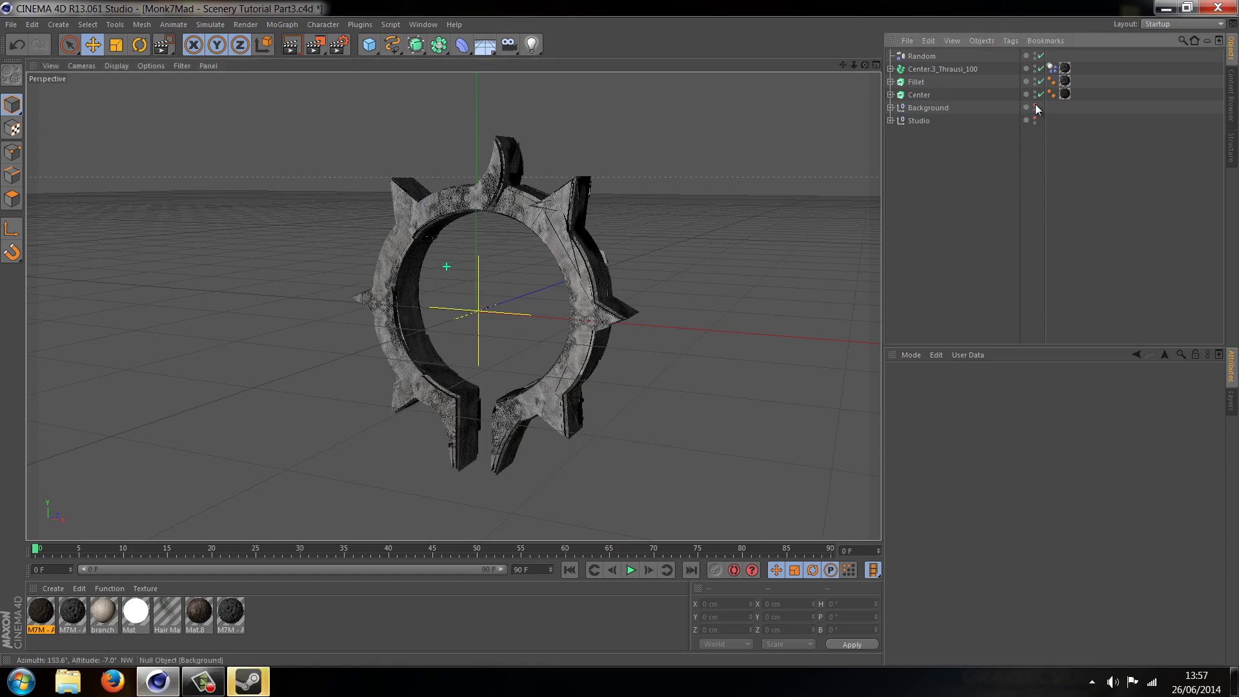
{"action": "left_click", "coordinate": [1035, 105]}
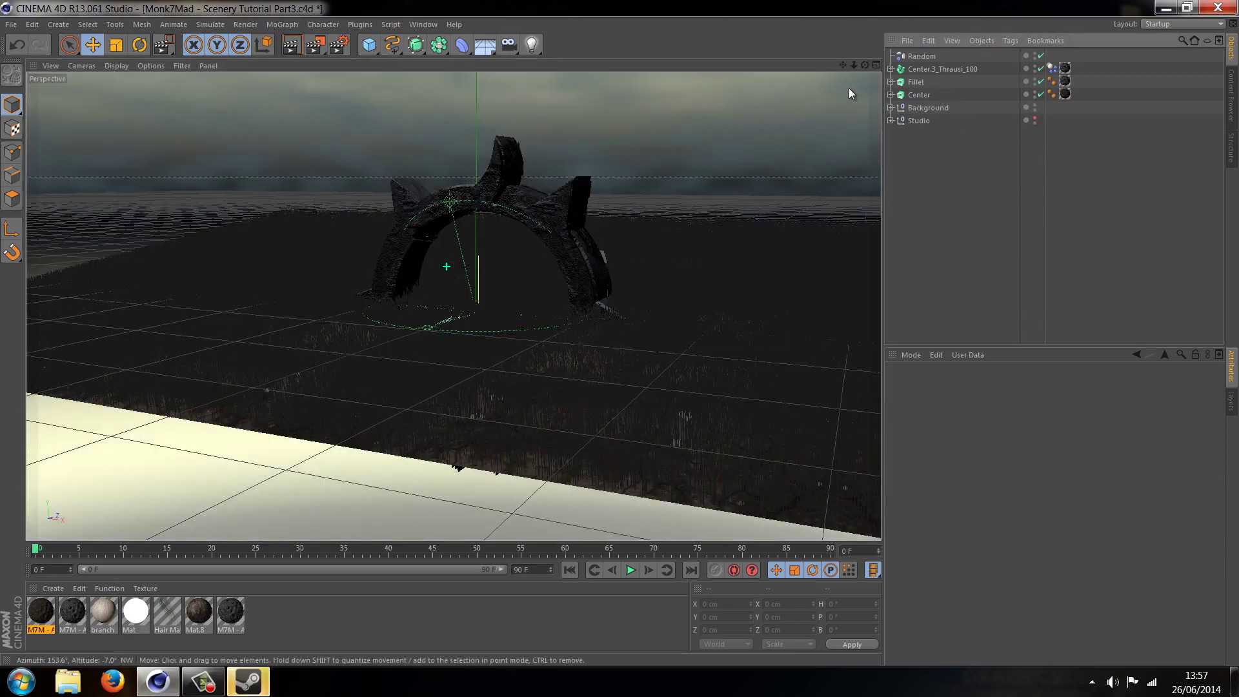
{"action": "mouse_move", "coordinate": [621, 333]}
{"action": "left_mouse_down", "text": "alt"}
{"action": "mouse_move", "coordinate": [622, 323]}
{"action": "mouse_move", "coordinate": [620, 333]}
{"action": "left_mouse_up", "text": "alt"}
{"action": "mouse_move", "coordinate": [845, 67]}
{"action": "left_mouse_down"}
{"action": "mouse_move", "coordinate": [619, 338]}
{"action": "mouse_move", "coordinate": [861, 62]}
{"action": "mouse_move", "coordinate": [620, 334]}
{"action": "mouse_move", "coordinate": [843, 64]}
{"action": "left_mouse_up"}
{"action": "left_click_drag", "start_coordinate": [622, 338], "coordinate": [612, 362]}
{"action": "left_click_drag", "start_coordinate": [849, 71], "coordinate": [623, 323]}
Rotate the Sky inside the Background group to a pitch of about -4.4° and collapse the group
{"action": "left_click", "coordinate": [891, 107]}
{"action": "left_click", "coordinate": [921, 147]}
{"action": "left_click", "coordinate": [138, 46]}
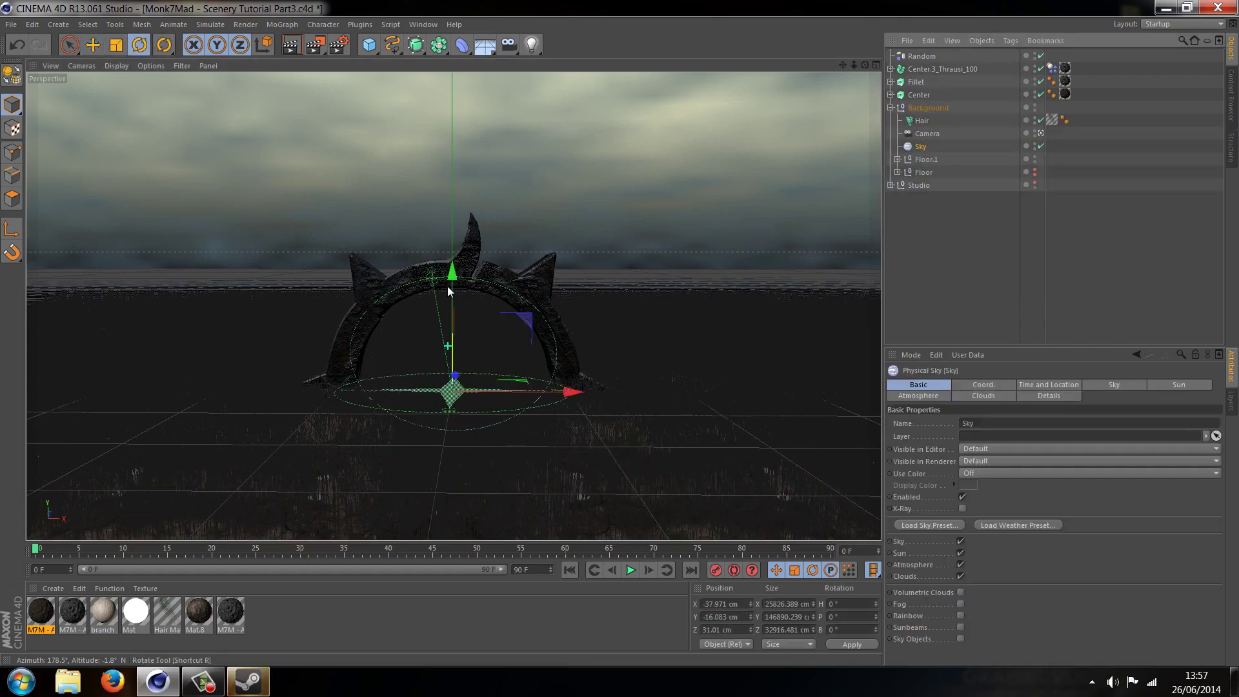
{"action": "left_click_drag", "start_coordinate": [451, 357], "coordinate": [454, 352]}
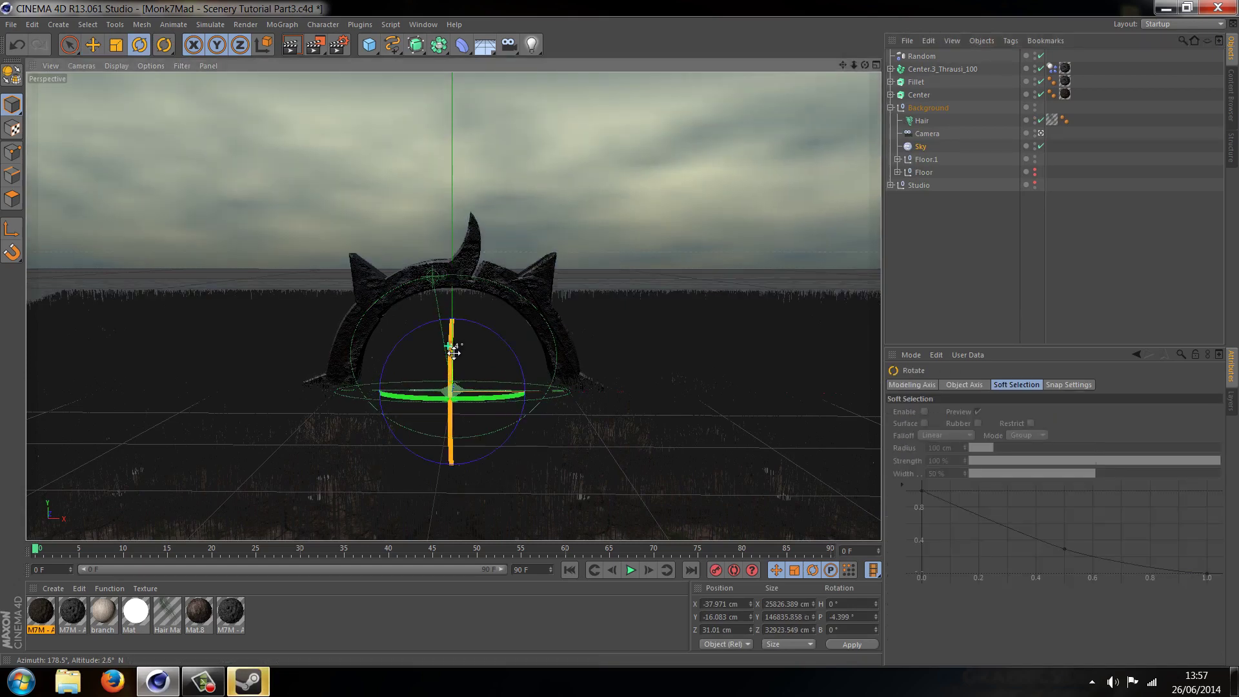
{"action": "left_click", "coordinate": [916, 271]}
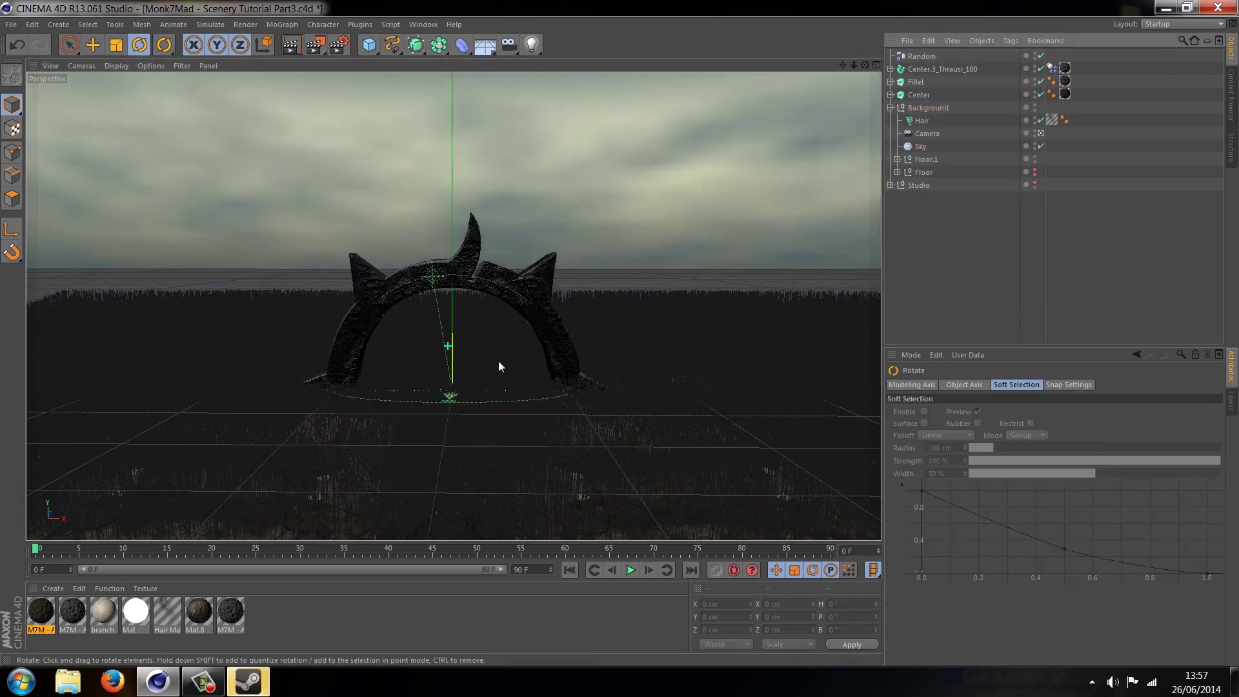
{"action": "left_click", "coordinate": [892, 108]}
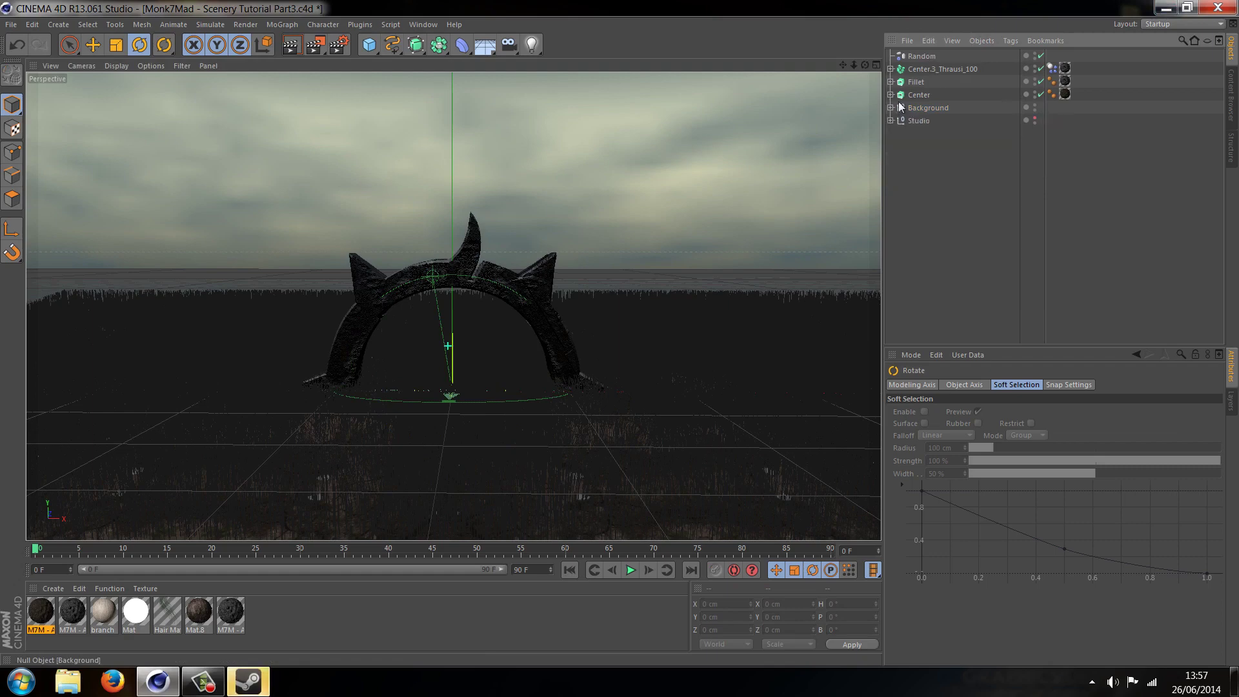
Scale the Thrausi, Fillet and Center objects down together until the Fillet is about 157 cm wide, and raise them to about 46 cm in Y
{"action": "left_click", "coordinate": [917, 95]}
{"action": "left_click", "coordinate": [929, 69], "text": "shift"}
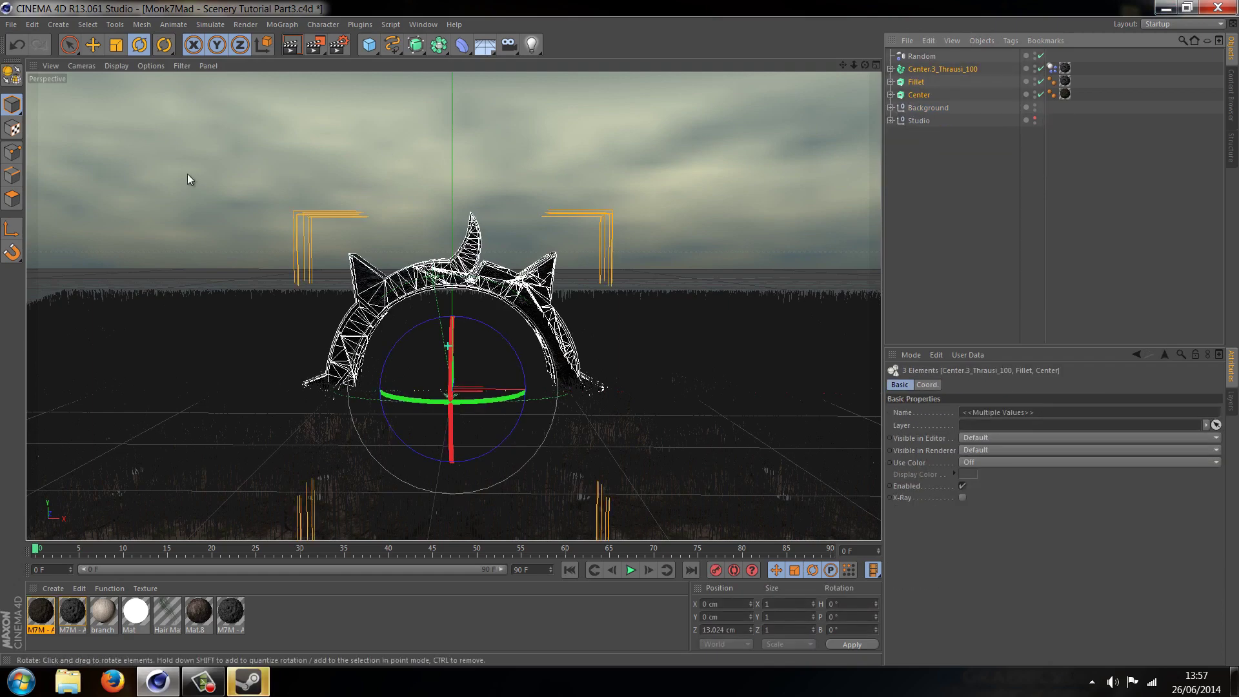
{"action": "left_click", "coordinate": [113, 43]}
{"action": "left_click_drag", "start_coordinate": [475, 300], "coordinate": [373, 420]}
{"action": "left_click", "coordinate": [92, 44]}
{"action": "left_click_drag", "start_coordinate": [452, 267], "coordinate": [448, 225]}
Tilt the Thrausi, Fillet and Center objects together to a pitch of about -13.4°
{"action": "left_click_drag", "start_coordinate": [865, 65], "coordinate": [617, 339]}
{"action": "key", "text": "r"}
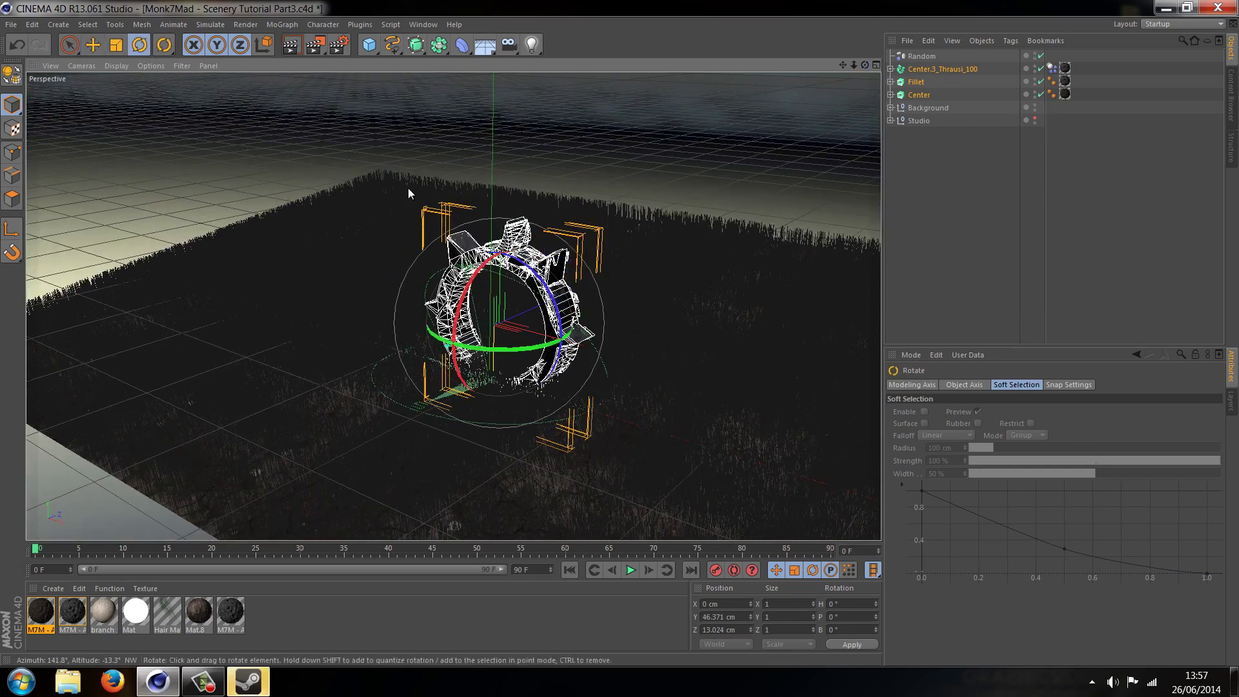
{"action": "left_click_drag", "start_coordinate": [465, 303], "coordinate": [491, 274]}
{"action": "left_click", "coordinate": [1007, 195]}
Examine the tilted logo up close against the grass and sky, and save the scene
{"action": "scroll", "coordinate": [594, 338], "scroll_direction": "up", "scroll_amount": 6}
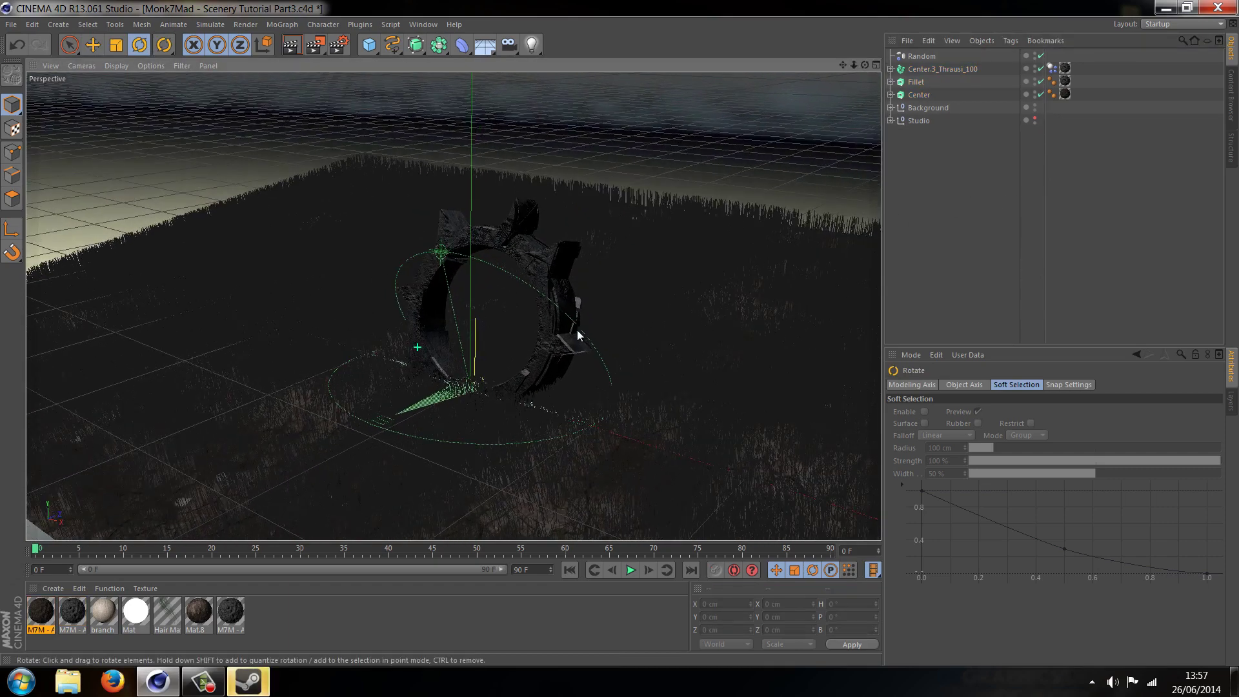
{"action": "scroll", "coordinate": [540, 399], "scroll_direction": "up", "scroll_amount": 2}
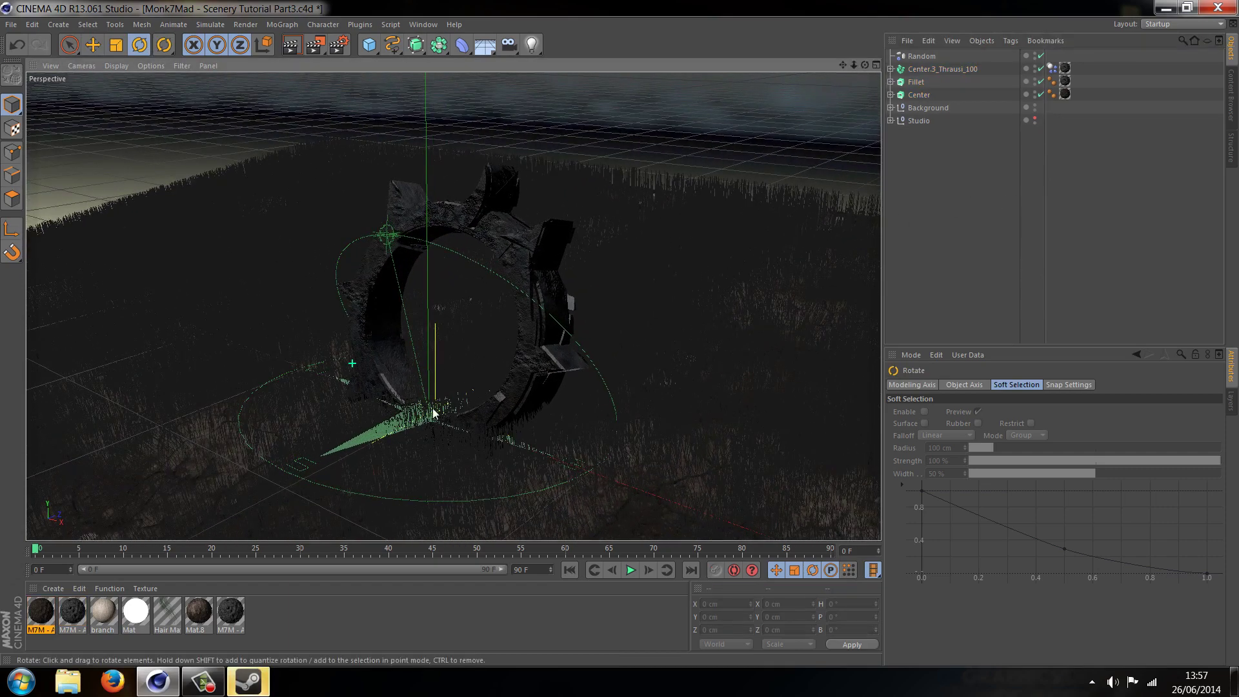
{"action": "scroll", "coordinate": [433, 409], "scroll_direction": "up", "scroll_amount": 3}
{"action": "left_click_drag", "start_coordinate": [639, 330], "coordinate": [539, 375], "text": "alt"}
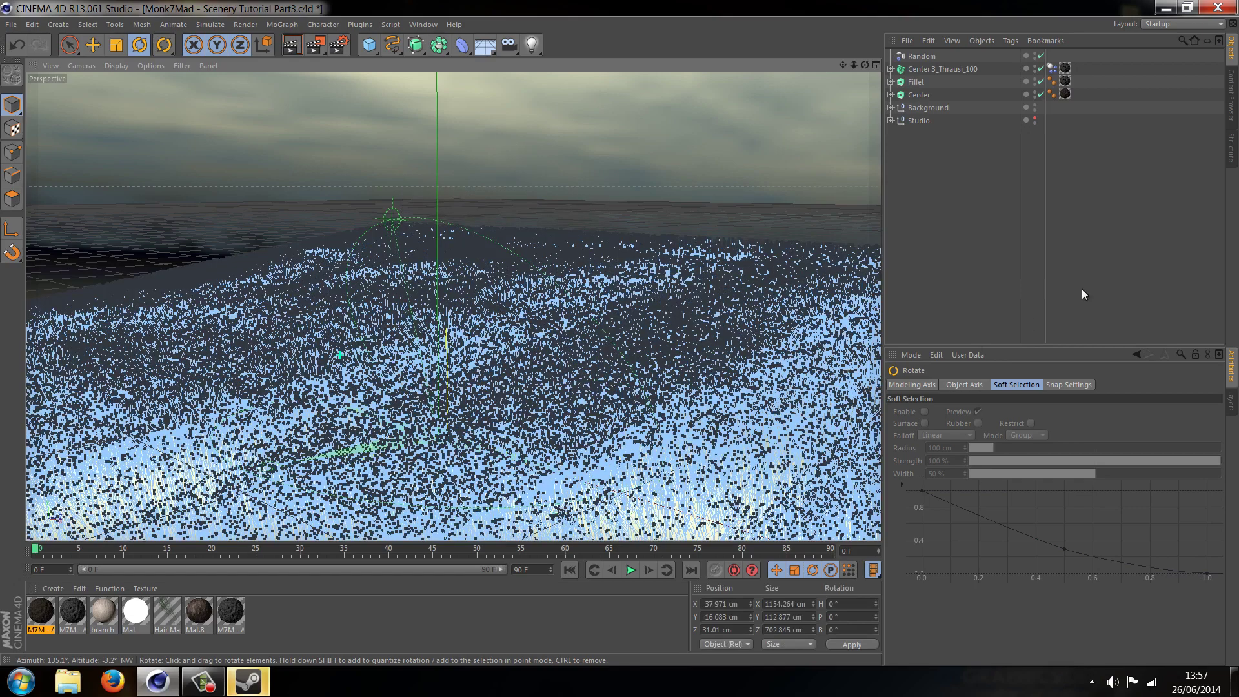
{"action": "left_click", "coordinate": [1094, 271]}
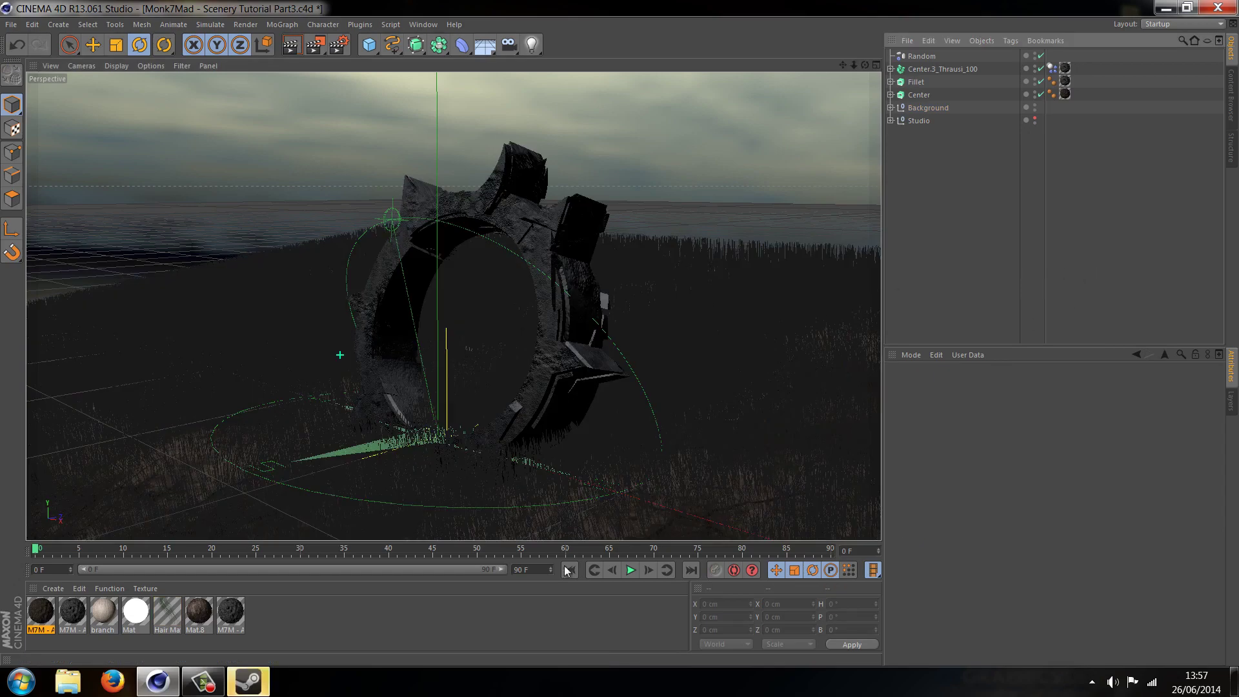
{"action": "left_click", "coordinate": [374, 47]}
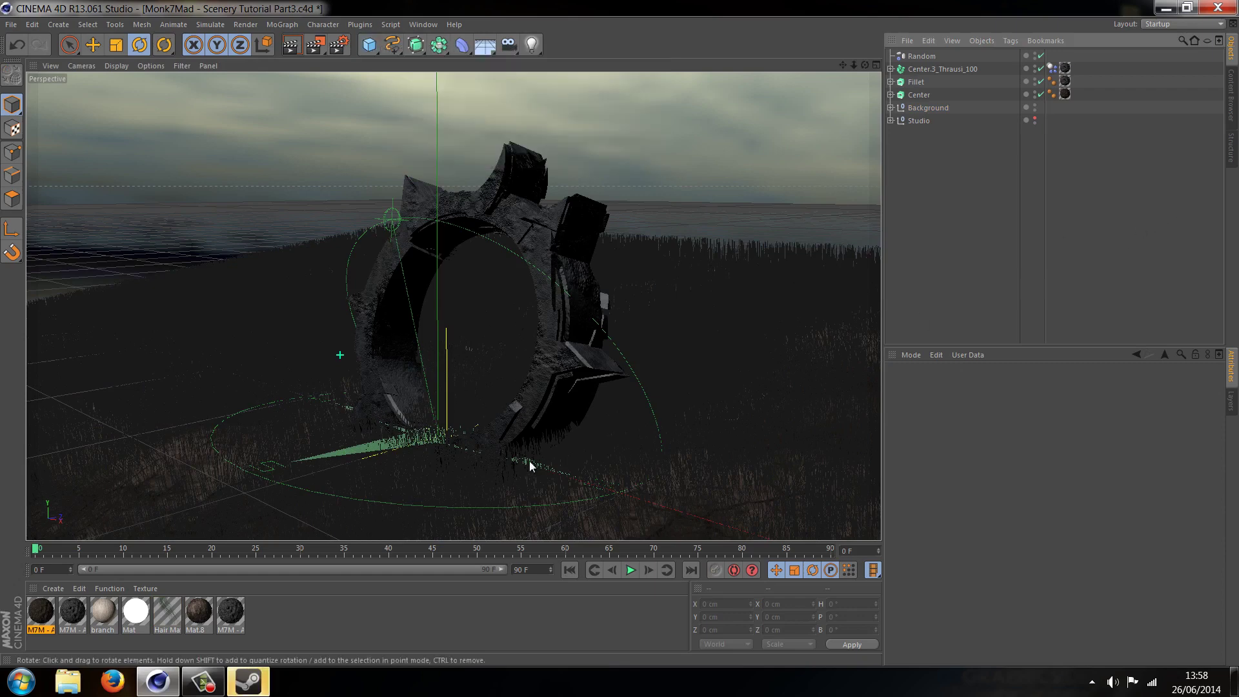
{"action": "key", "text": "ctrl+s"}
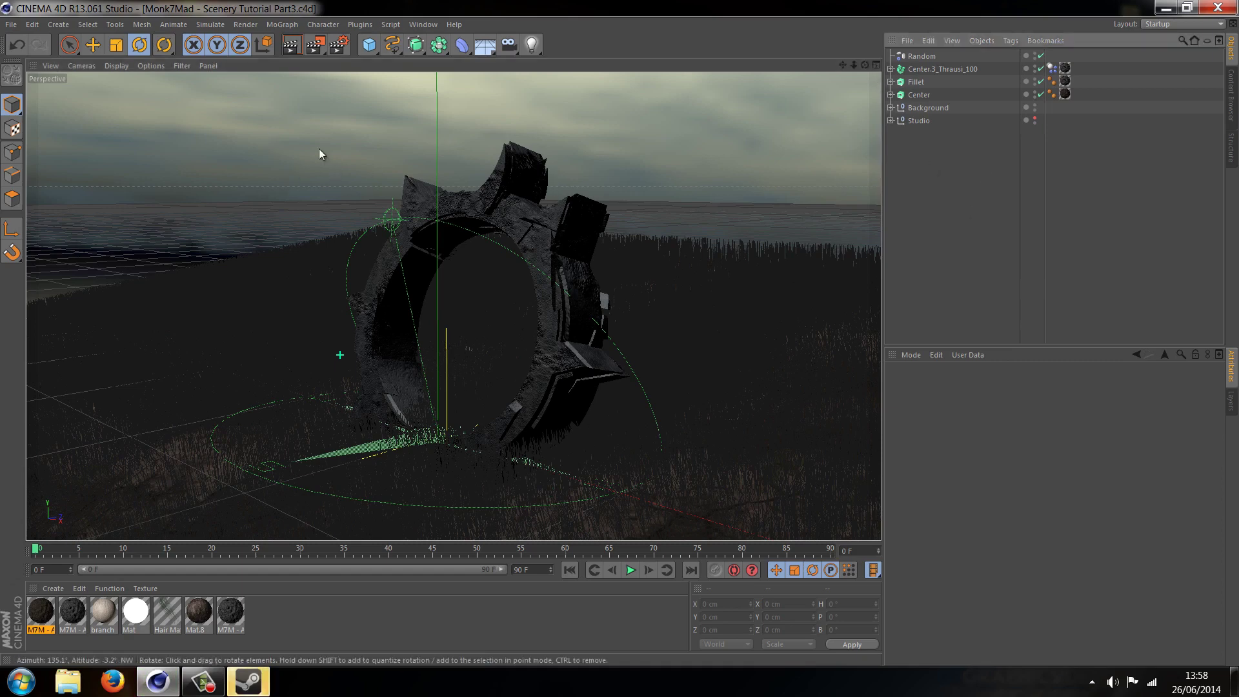
{"action": "left_click", "coordinate": [188, 686]}
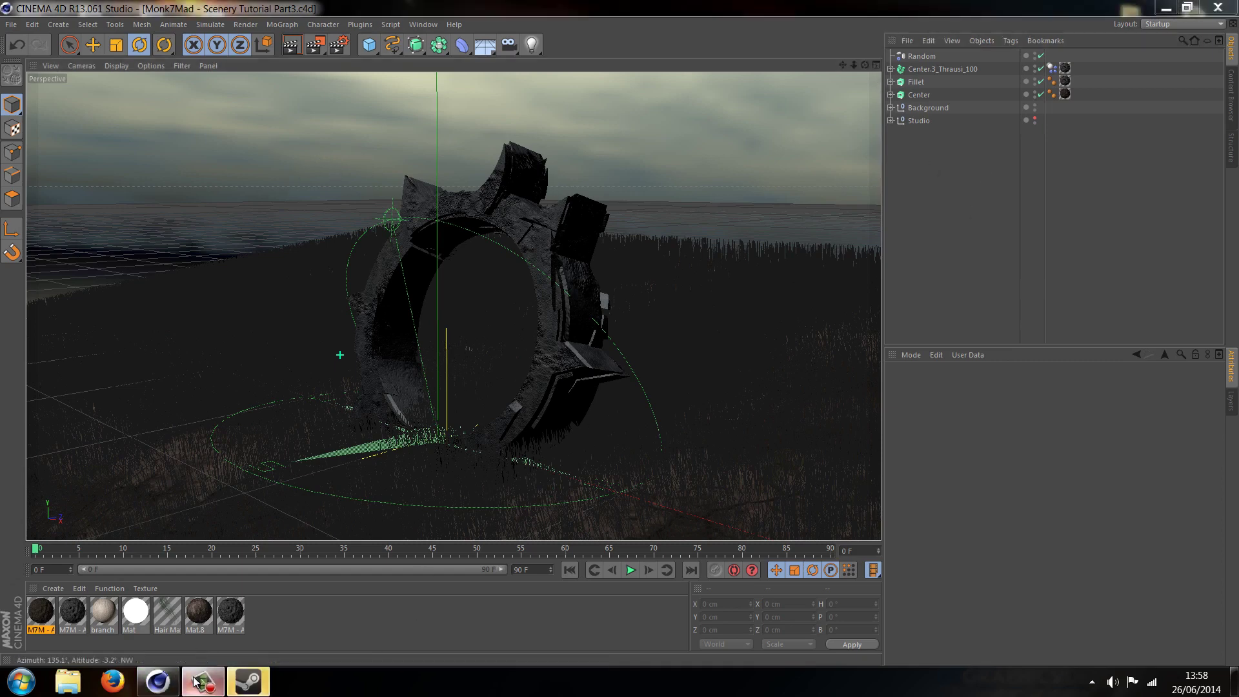
{"action": "left_click", "coordinate": [191, 686]}
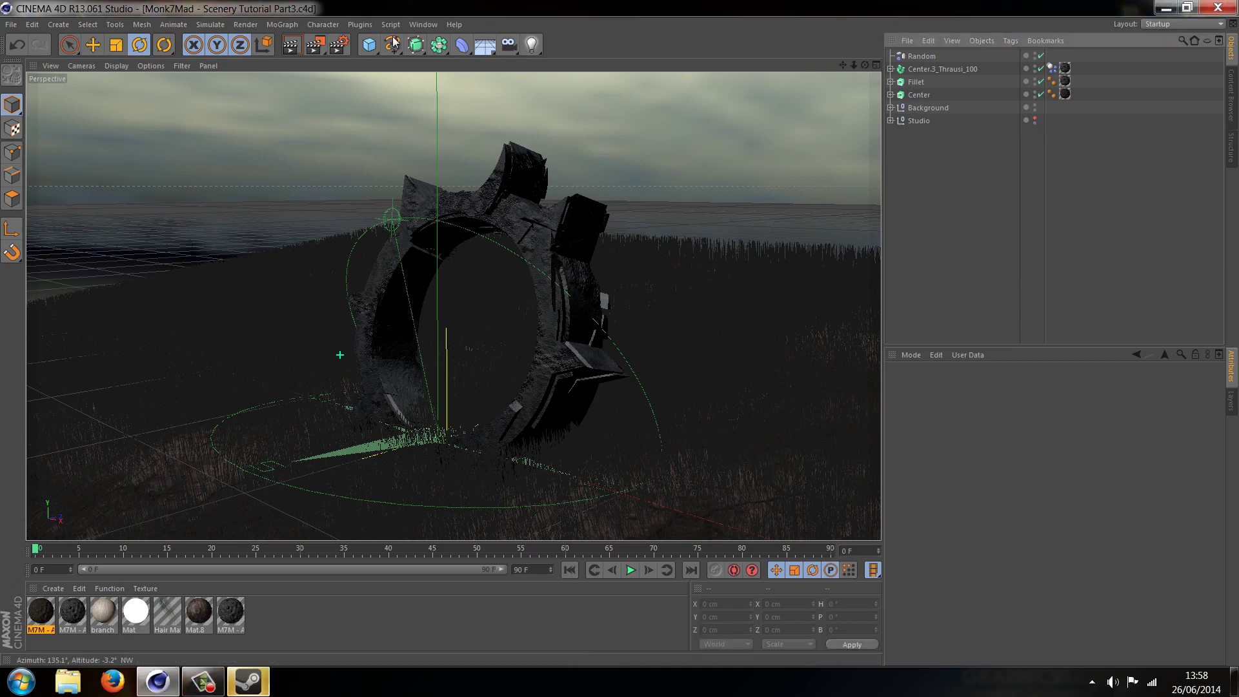
Start the Ivy Grower plugin on the Fillet object and place a seed point on the ring's inner left face
{"action": "left_click", "coordinate": [361, 28]}
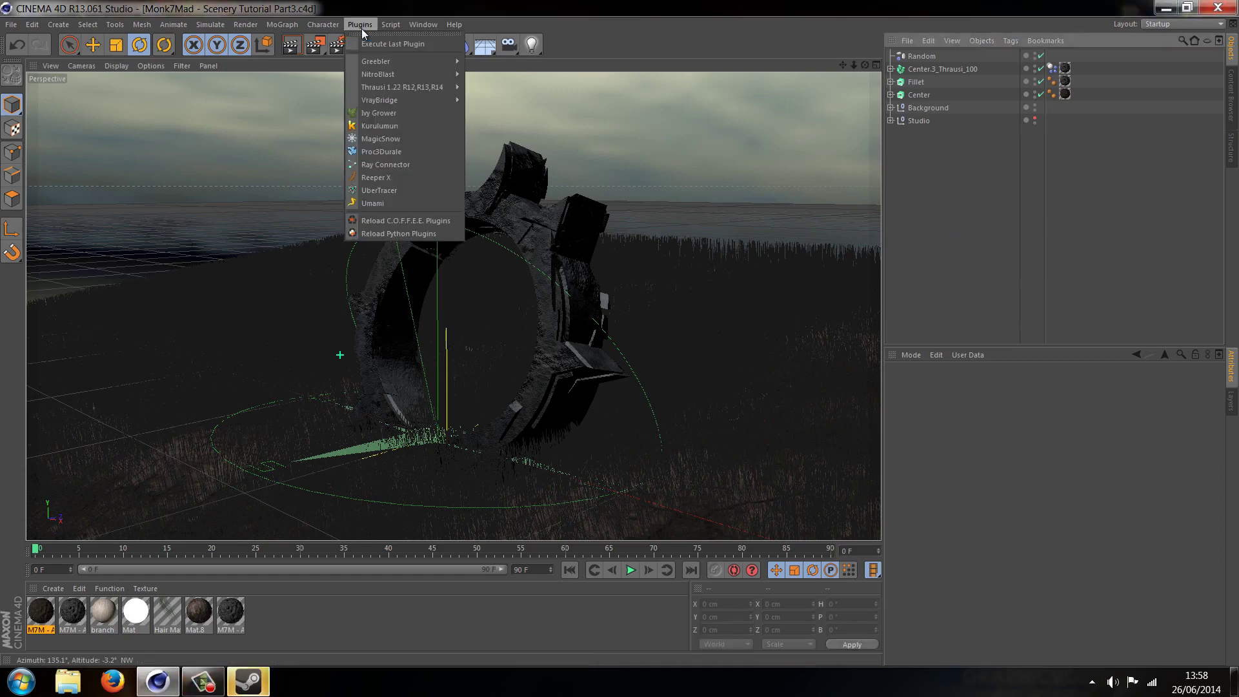
{"action": "left_click", "coordinate": [400, 113]}
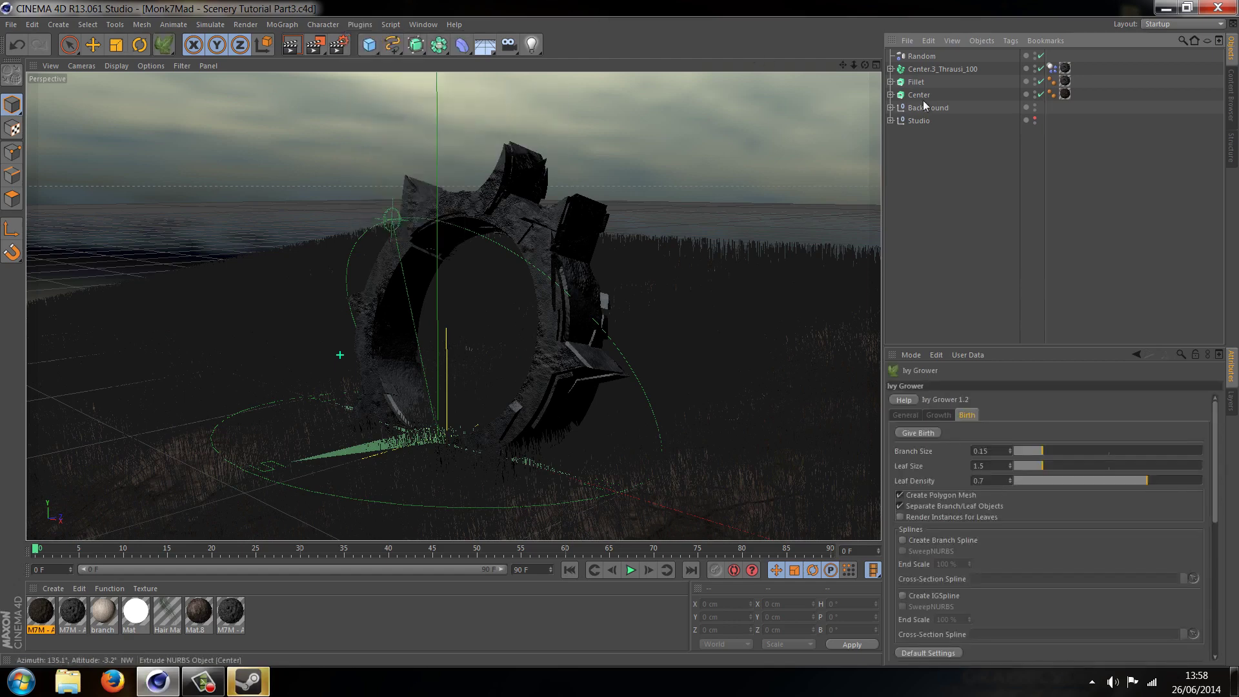
{"action": "left_click", "coordinate": [922, 80]}
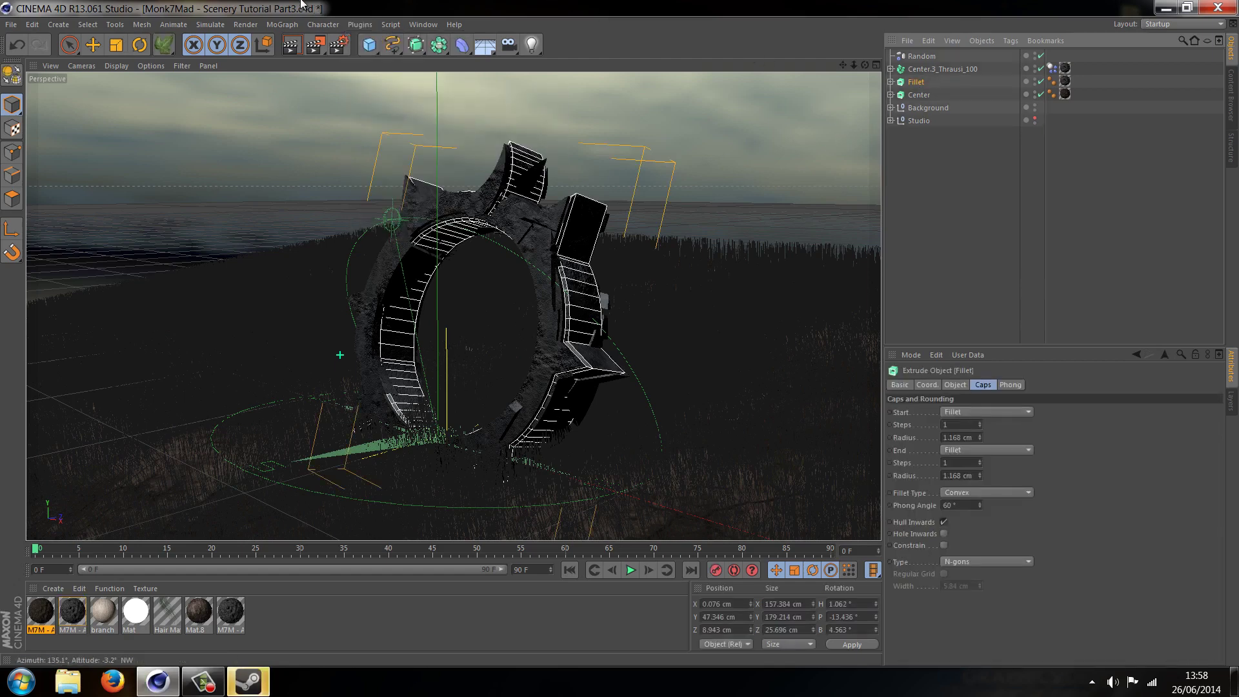
{"action": "right_click_drag", "start_coordinate": [437, 189], "coordinate": [326, 436], "text": "alt"}
{"action": "scroll", "coordinate": [345, 416], "scroll_direction": "up", "scroll_amount": 1}
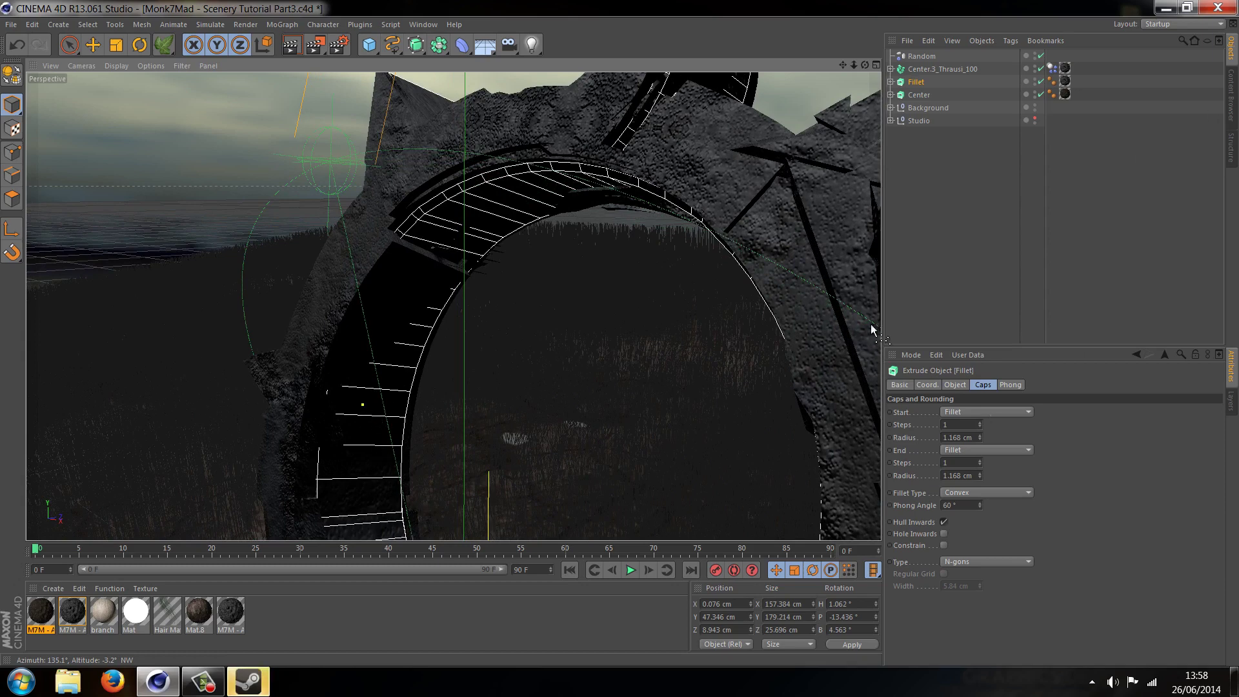
Grow ivy branches from the seed point on the Fillet and generate the ivy geometry with leaves
{"action": "left_click", "coordinate": [162, 44]}
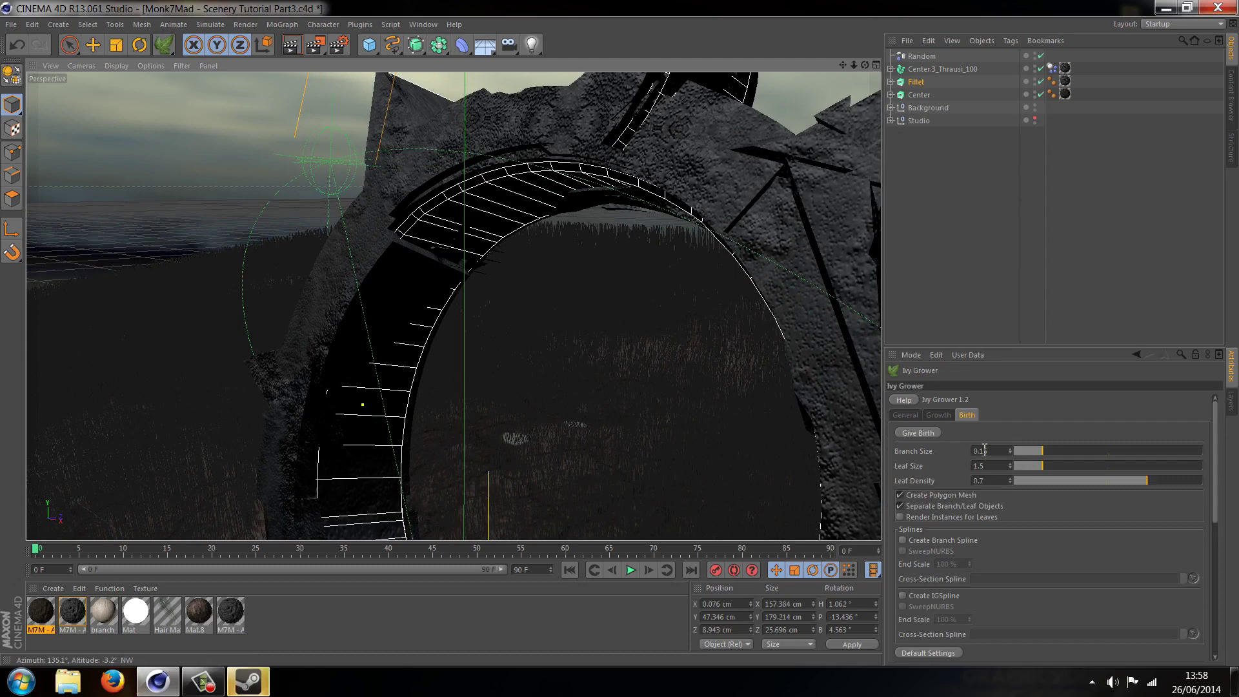
{"action": "left_click", "coordinate": [937, 417]}
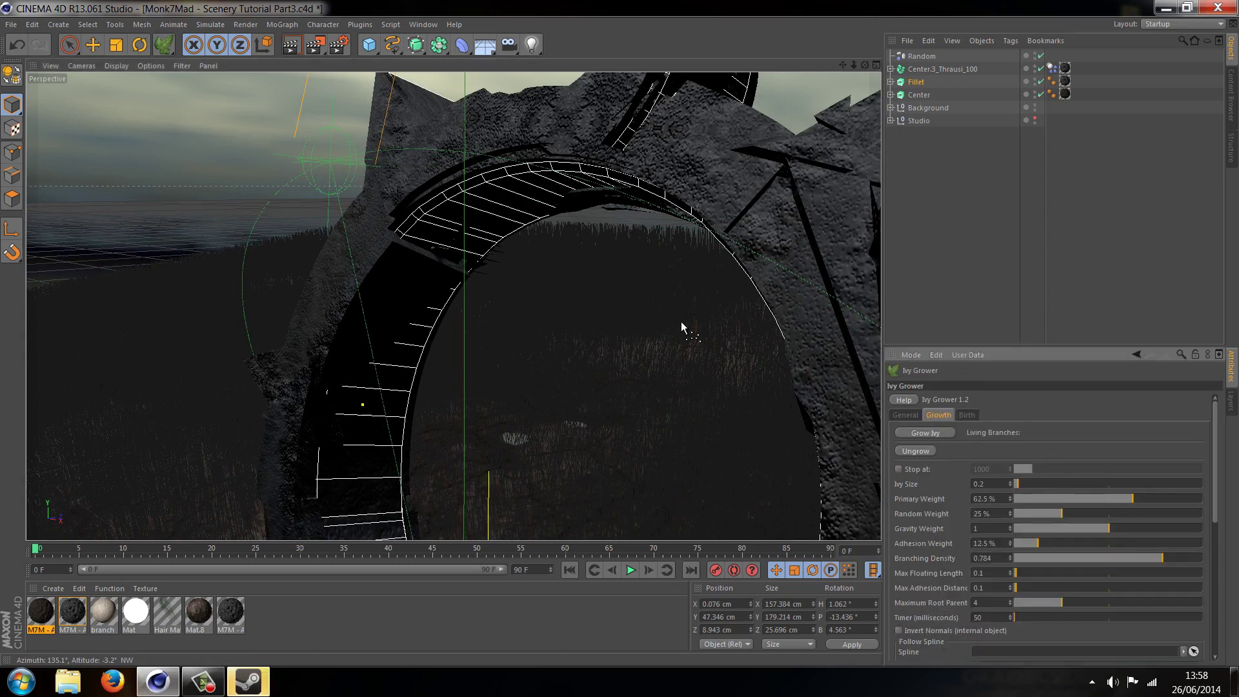
{"action": "scroll", "coordinate": [1071, 496], "scroll_direction": "down", "scroll_amount": 7}
{"action": "scroll", "coordinate": [1058, 531], "scroll_direction": "up", "scroll_amount": 4}
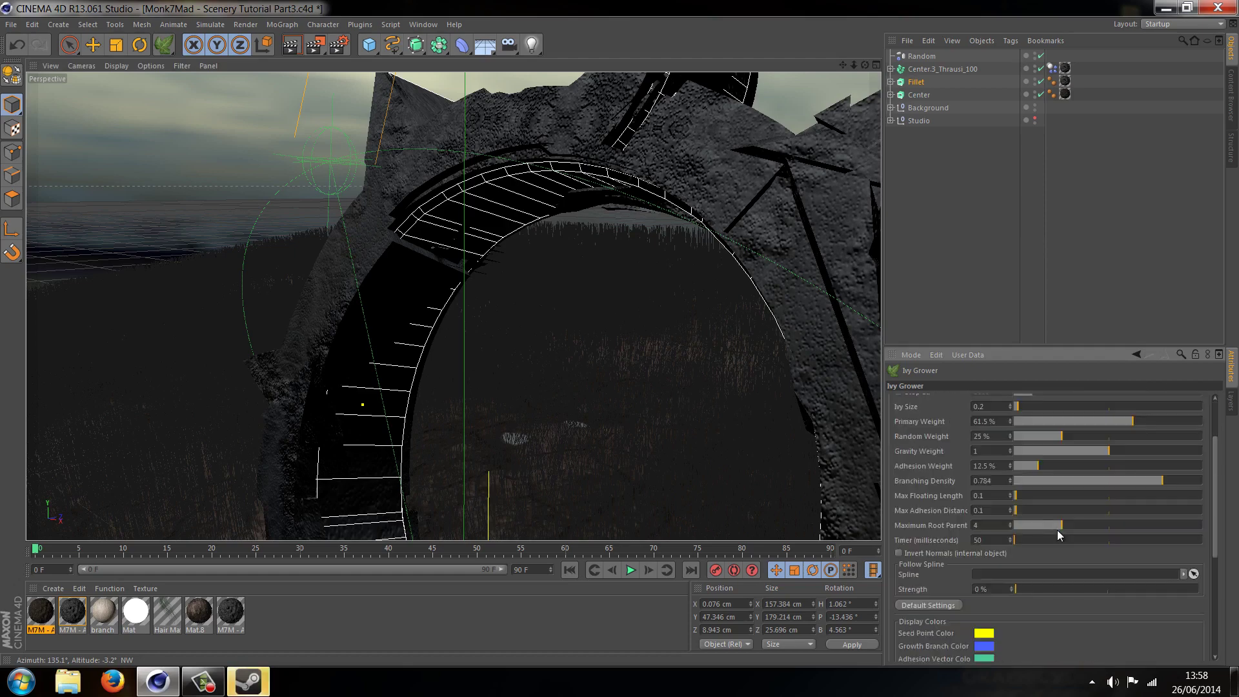
{"action": "scroll", "coordinate": [1218, 426], "scroll_direction": "down", "scroll_amount": 4}
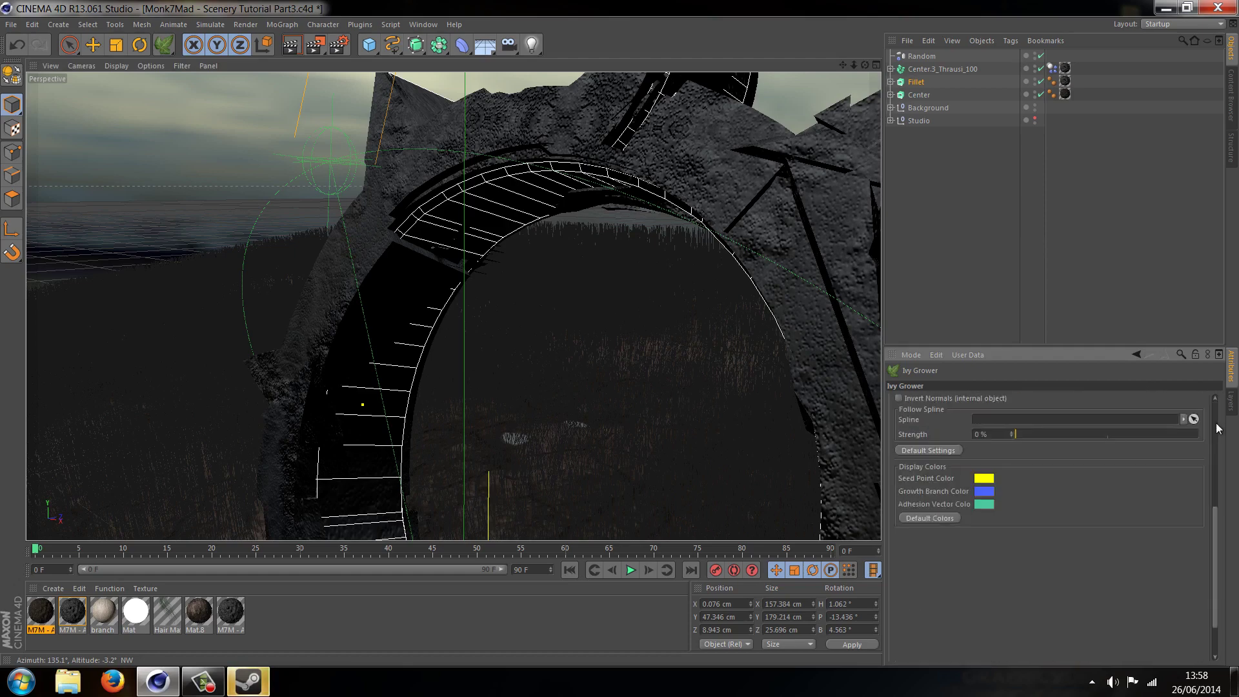
{"action": "scroll", "coordinate": [1100, 462], "scroll_direction": "up", "scroll_amount": 6}
{"action": "left_click", "coordinate": [919, 435]}
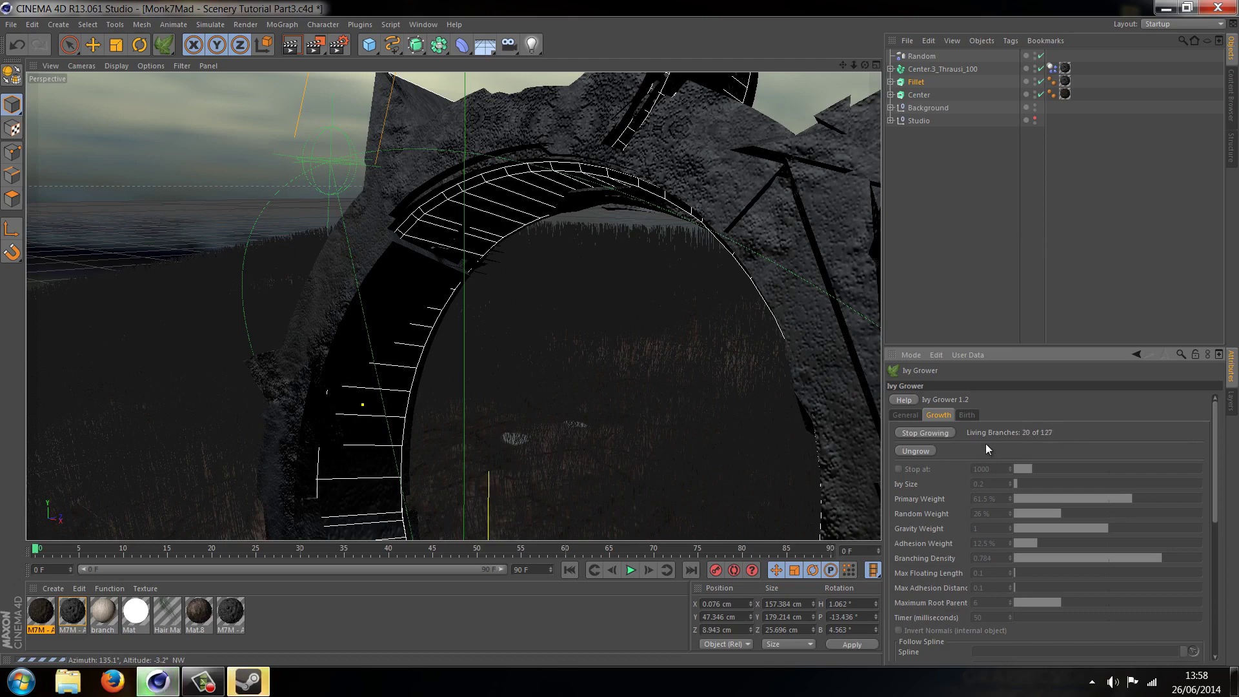
{"action": "left_click", "coordinate": [940, 435]}
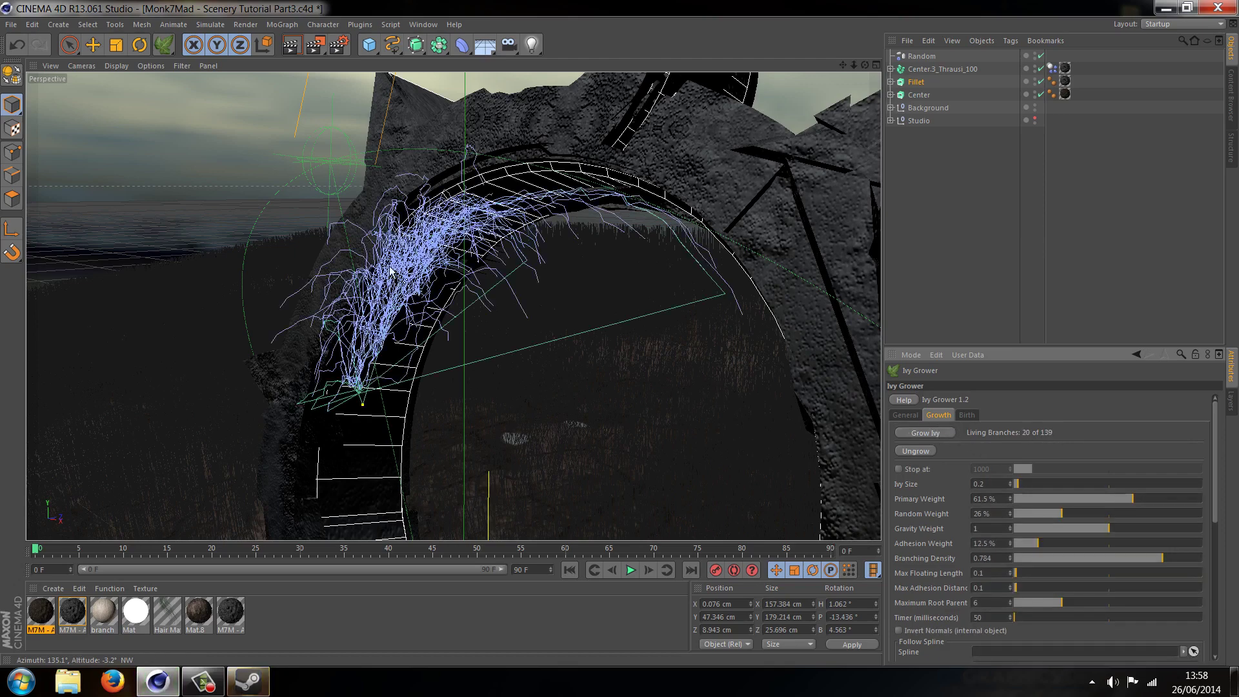
{"action": "left_click", "coordinate": [972, 414]}
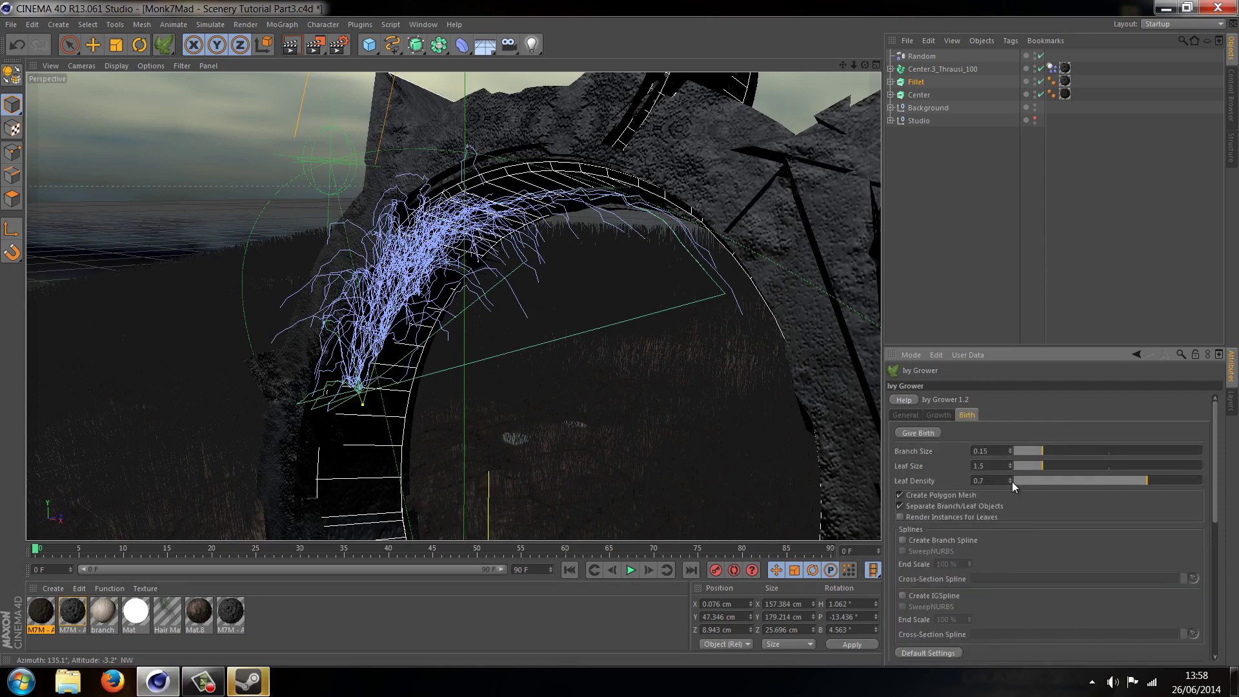
{"action": "left_click", "coordinate": [906, 433]}
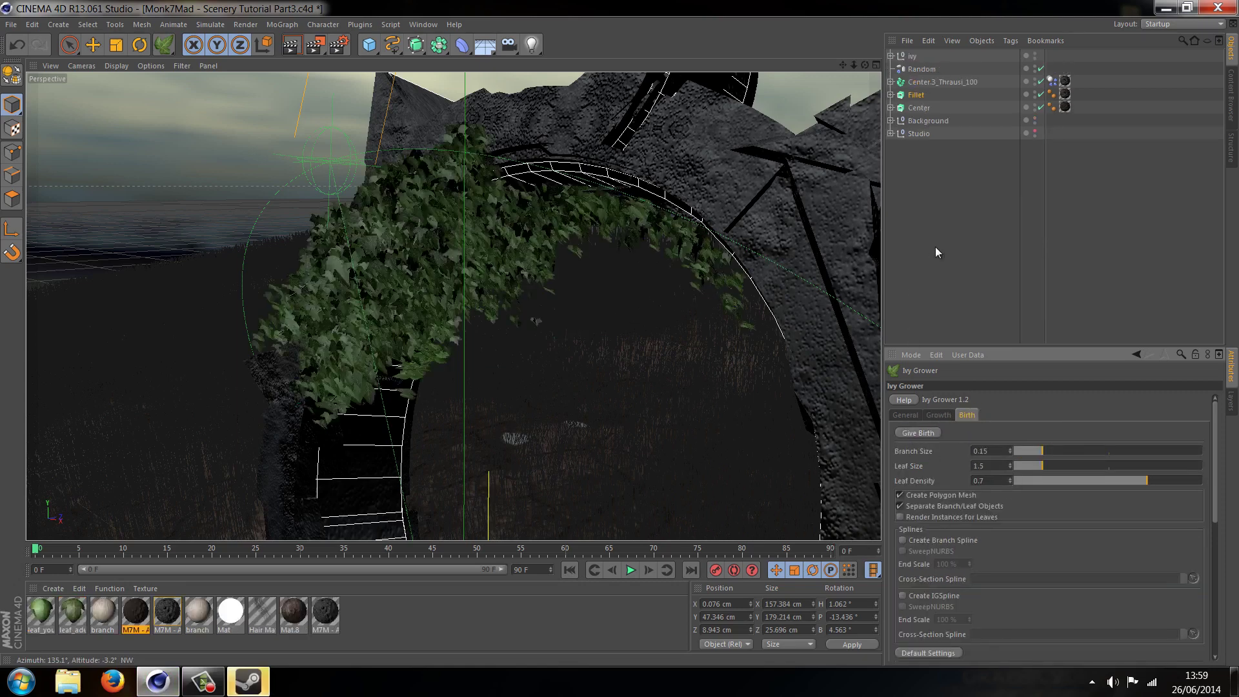
Delete the ivy group that was grown on the Fillet
{"action": "mouse_move", "coordinate": [864, 64]}
{"action": "left_mouse_down"}
{"action": "mouse_move", "coordinate": [633, 340]}
{"action": "mouse_move", "coordinate": [622, 338]}
{"action": "mouse_move", "coordinate": [855, 67]}
{"action": "left_mouse_up"}
{"action": "left_click_drag", "start_coordinate": [614, 351], "coordinate": [854, 64]}
{"action": "scroll", "coordinate": [285, 255], "scroll_direction": "up", "scroll_amount": 2}
{"action": "scroll", "coordinate": [270, 304], "scroll_direction": "up", "scroll_amount": 5}
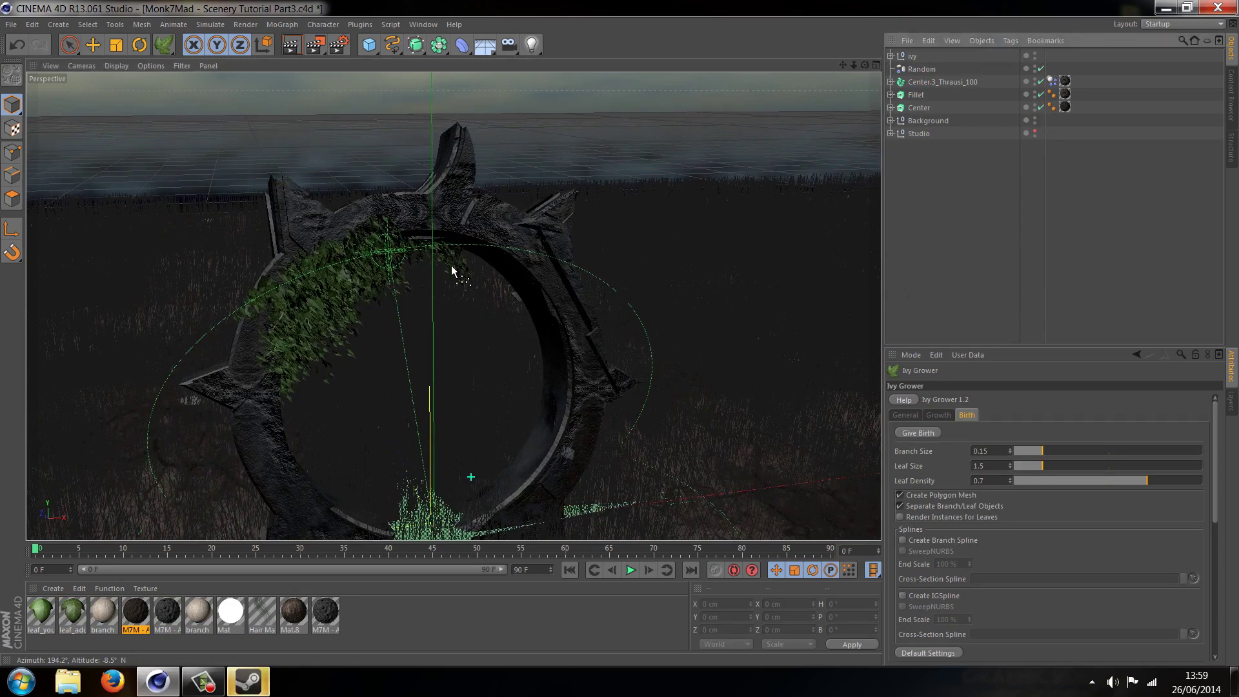
{"action": "left_click", "coordinate": [912, 56]}
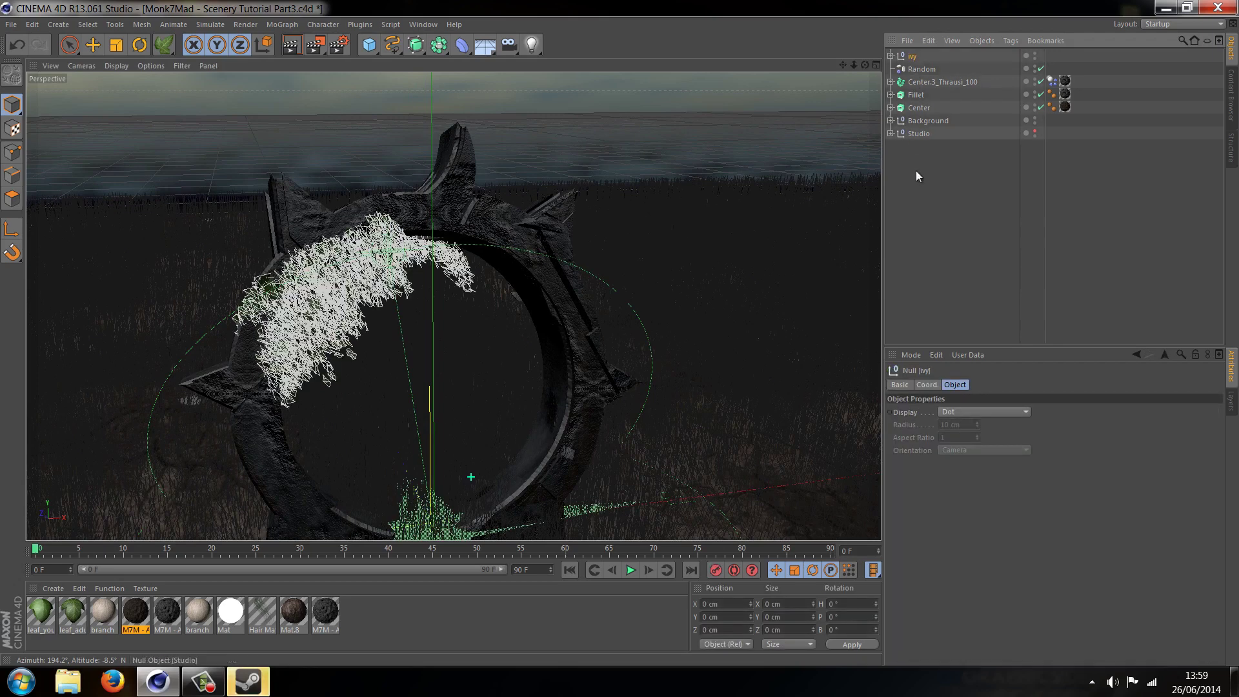
{"action": "key", "text": "Delete"}
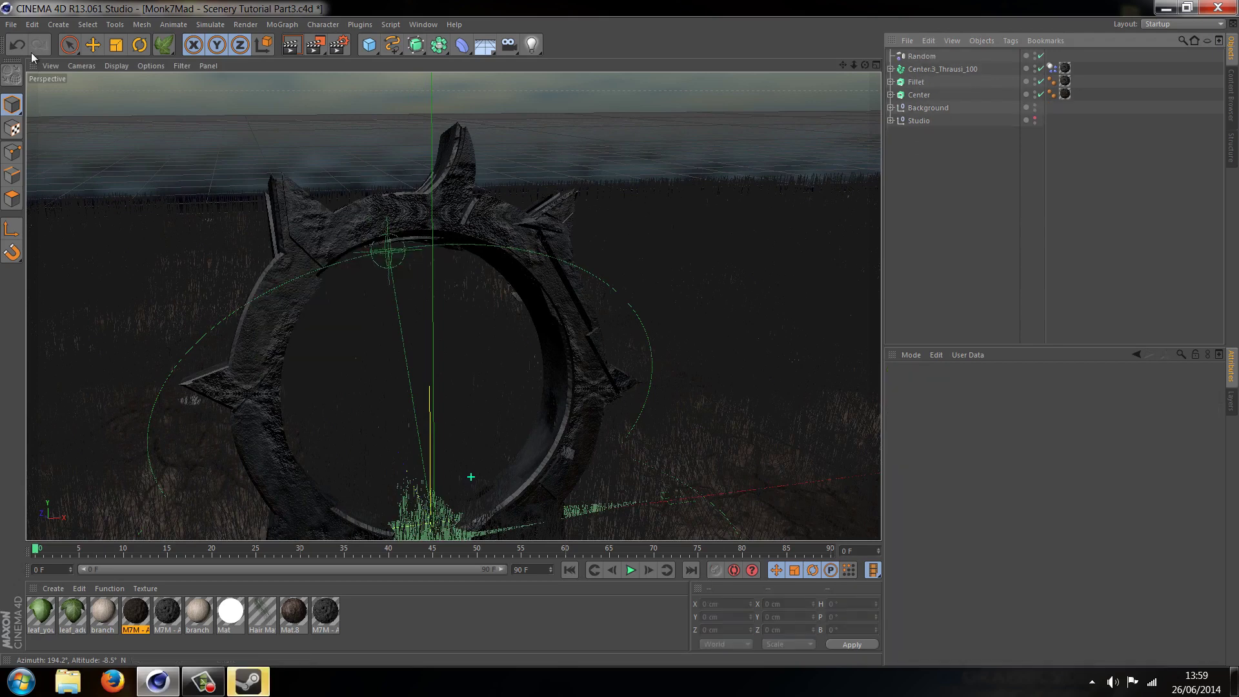
Save the scene and start the Ivy Grower on Center.3_Thrausi_100 with a seed point at the ring's upper-left edge
{"action": "left_click", "coordinate": [12, 25]}
{"action": "left_click", "coordinate": [29, 111]}
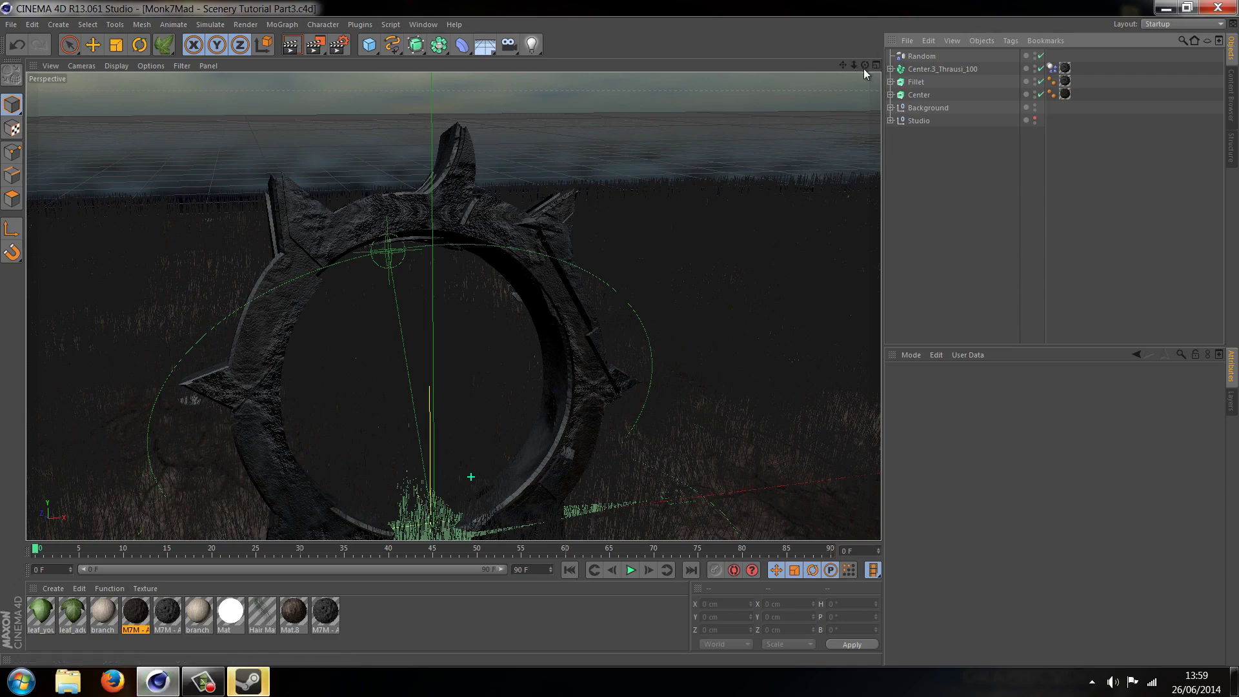
{"action": "left_click_drag", "start_coordinate": [865, 65], "coordinate": [619, 334]}
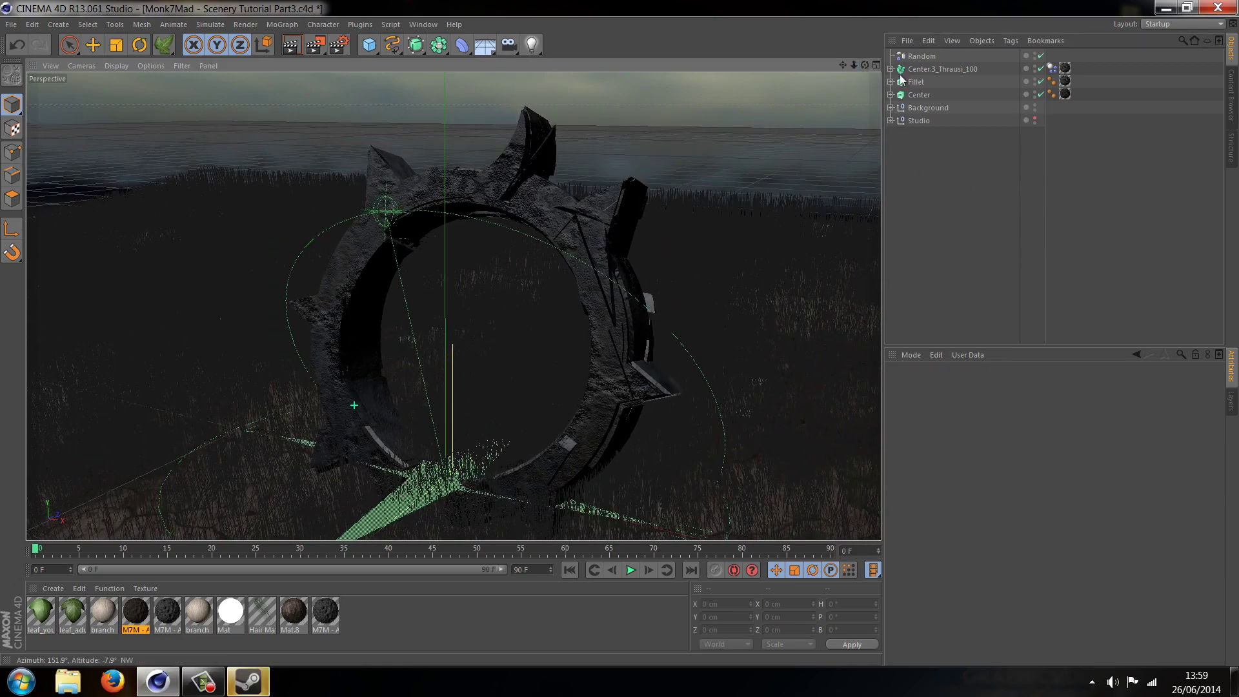
{"action": "left_click", "coordinate": [929, 69]}
{"action": "scroll", "coordinate": [393, 165], "scroll_direction": "up", "scroll_amount": 5}
{"action": "left_click", "coordinate": [164, 45]}
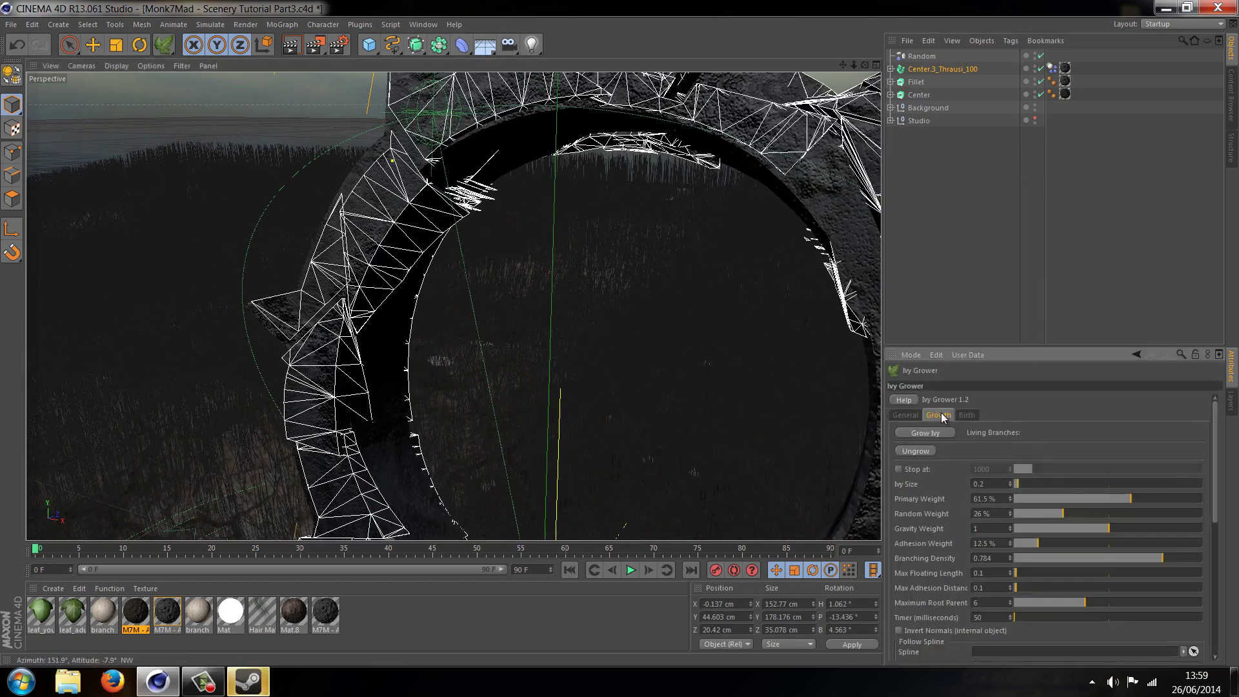
Grow short ivy branches at the upper-left edge of Center.3_Thrausi_100 and generate their leaves
{"action": "left_click", "coordinate": [939, 432]}
{"action": "left_click", "coordinate": [939, 432]}
{"action": "left_click", "coordinate": [966, 416]}
{"action": "left_click", "coordinate": [919, 433]}
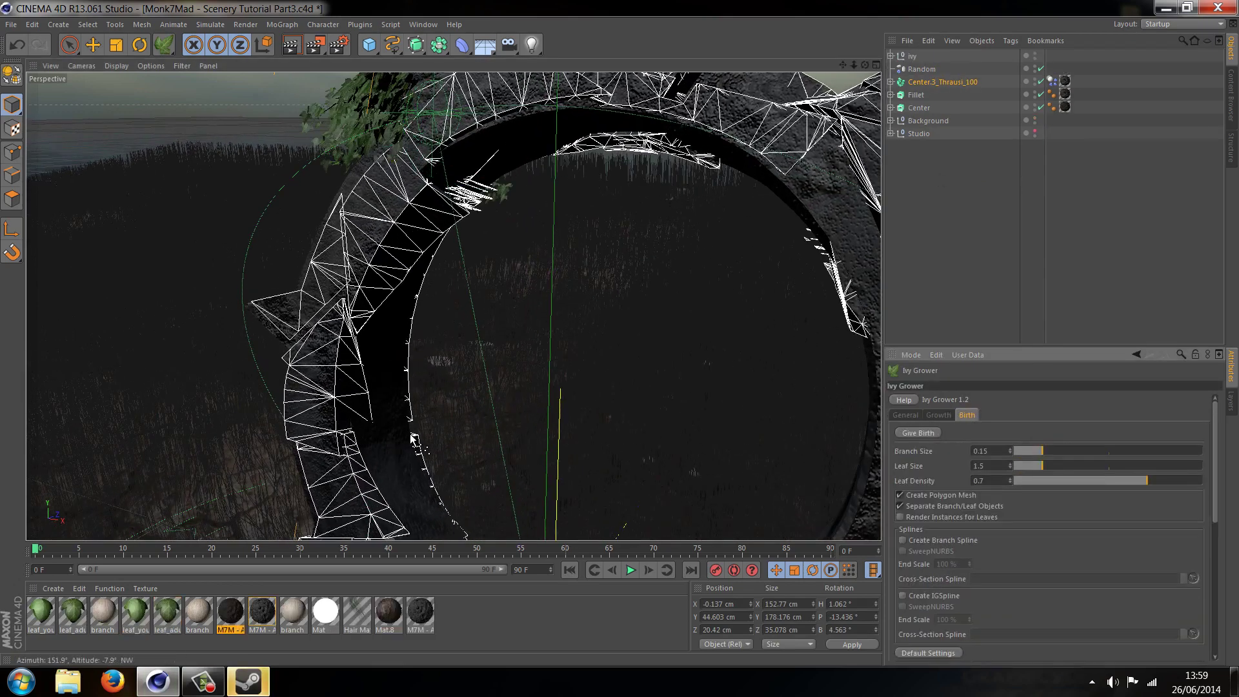
Clear the previous growth, seed new ivy on the left side of Center.3_Thrausi_100 and grow its branches
{"action": "left_click", "coordinate": [939, 415]}
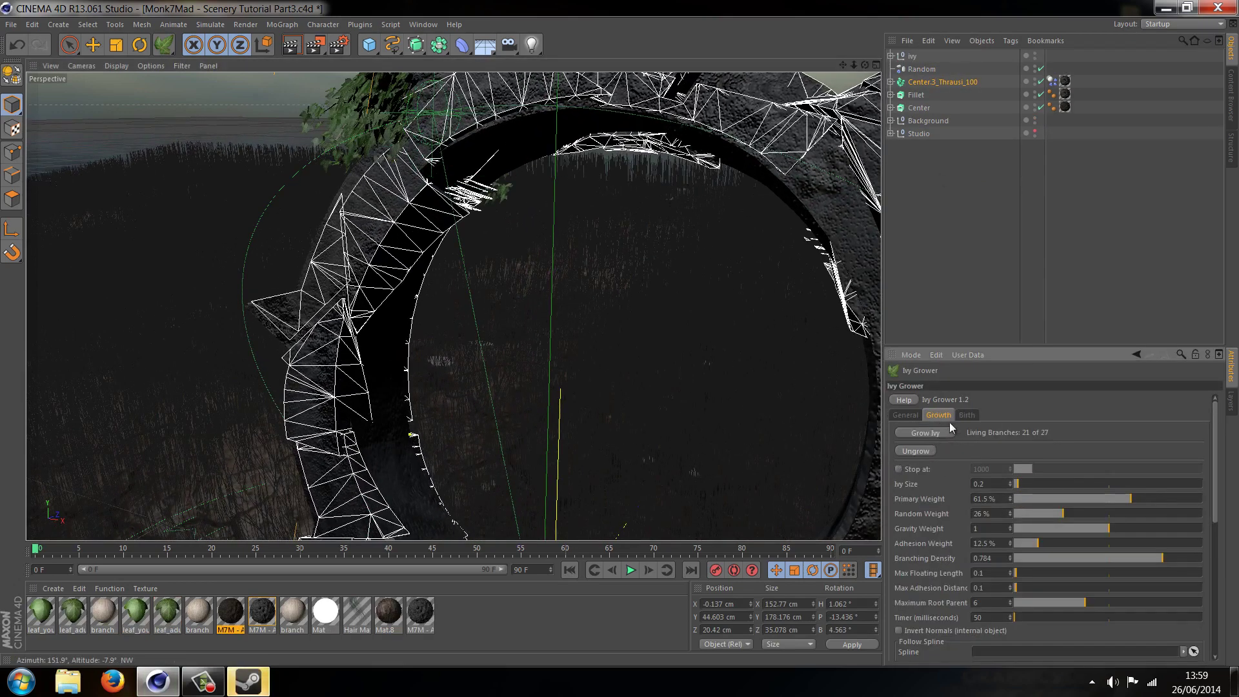
{"action": "left_click", "coordinate": [970, 415]}
{"action": "left_click", "coordinate": [614, 339]}
{"action": "left_click_drag", "start_coordinate": [603, 339], "coordinate": [671, 443], "text": "alt"}
{"action": "left_click", "coordinate": [938, 416]}
{"action": "left_click", "coordinate": [926, 450]}
{"action": "left_click", "coordinate": [653, 415]}
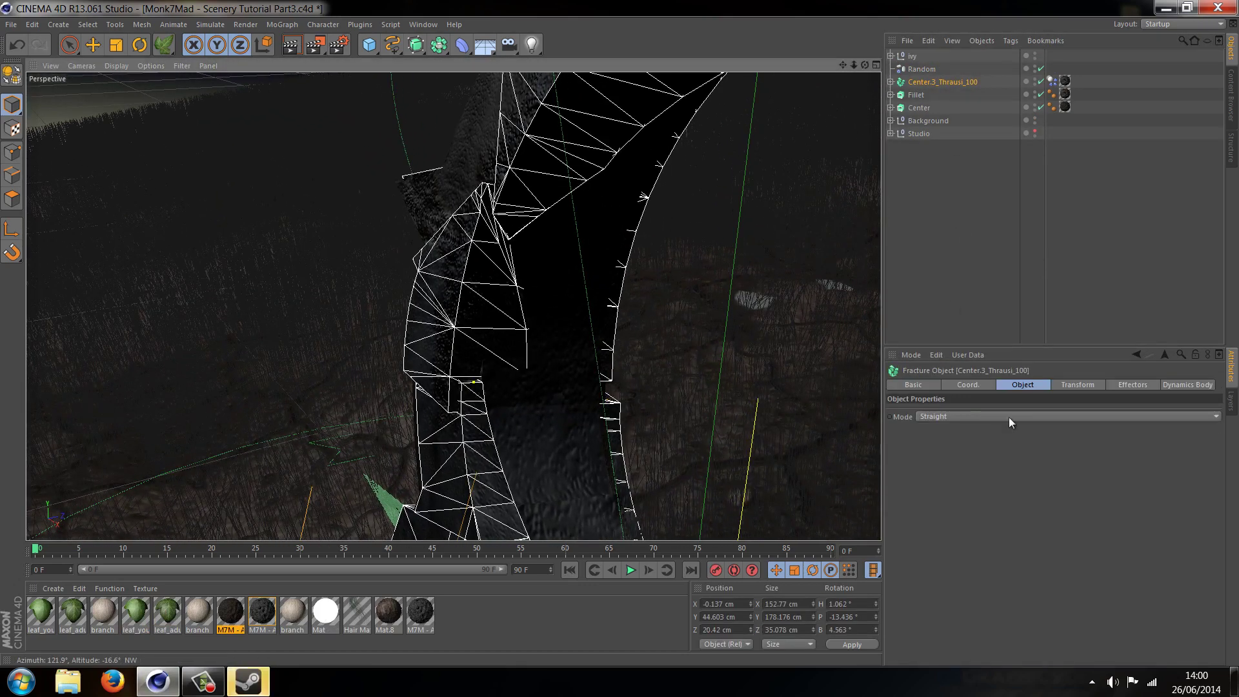
{"action": "left_click", "coordinate": [164, 45]}
{"action": "left_click", "coordinate": [943, 432]}
{"action": "left_click", "coordinate": [943, 435]}
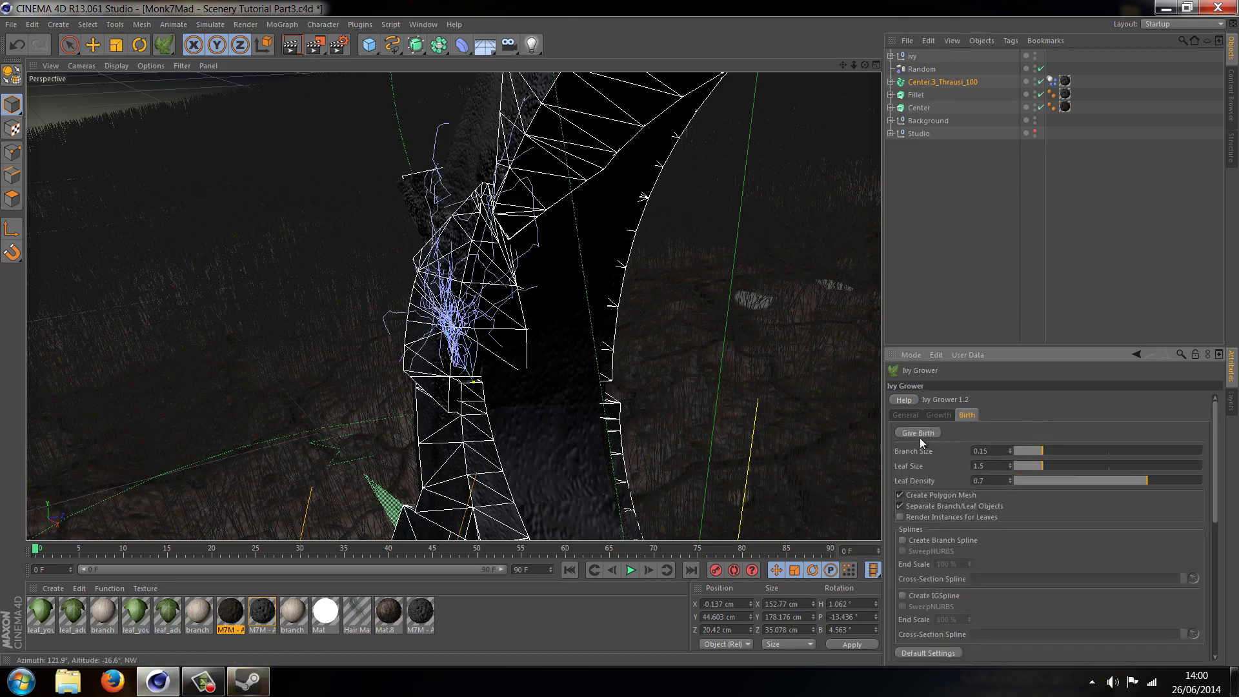
Generate the leaves for the left-side ivy and create another ivy patch at the upper right of Center.3_Thrausi_100
{"action": "right_click_drag", "start_coordinate": [608, 359], "coordinate": [613, 304], "text": "alt"}
{"action": "left_click_drag", "start_coordinate": [614, 304], "coordinate": [619, 334], "text": "alt"}
{"action": "right_click_drag", "start_coordinate": [620, 333], "coordinate": [636, 333], "text": "alt"}
{"action": "left_click", "coordinate": [938, 415]}
{"action": "left_click", "coordinate": [967, 415]}
{"action": "left_click", "coordinate": [917, 433]}
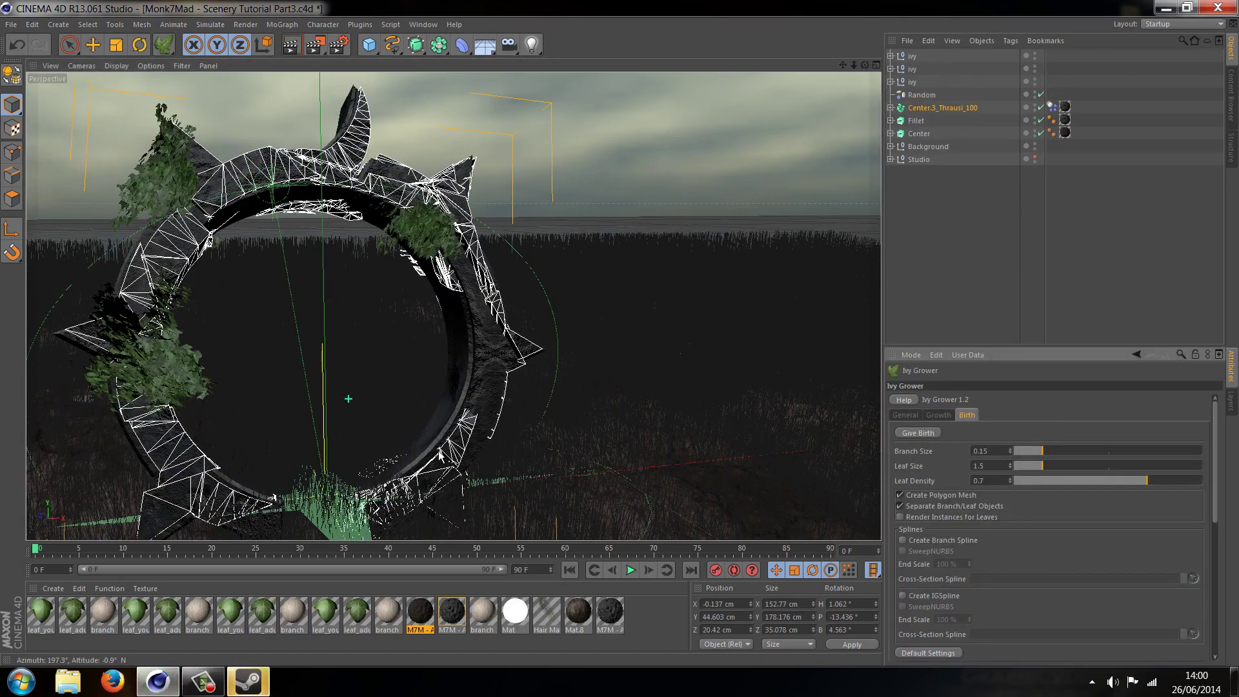
Grow leafy ivy on the Fillet's lower-right inner face and on its top spike
{"action": "left_click", "coordinate": [901, 240]}
{"action": "left_click", "coordinate": [916, 121]}
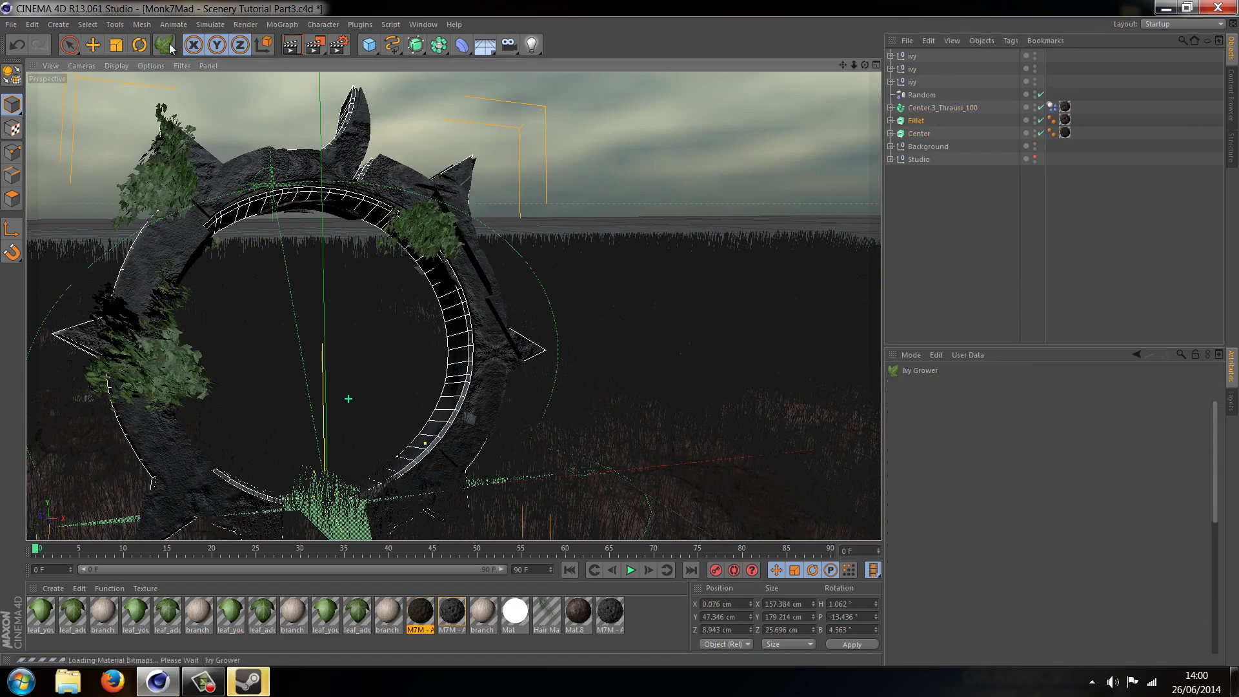
{"action": "left_click", "coordinate": [967, 415]}
{"action": "left_click", "coordinate": [918, 433]}
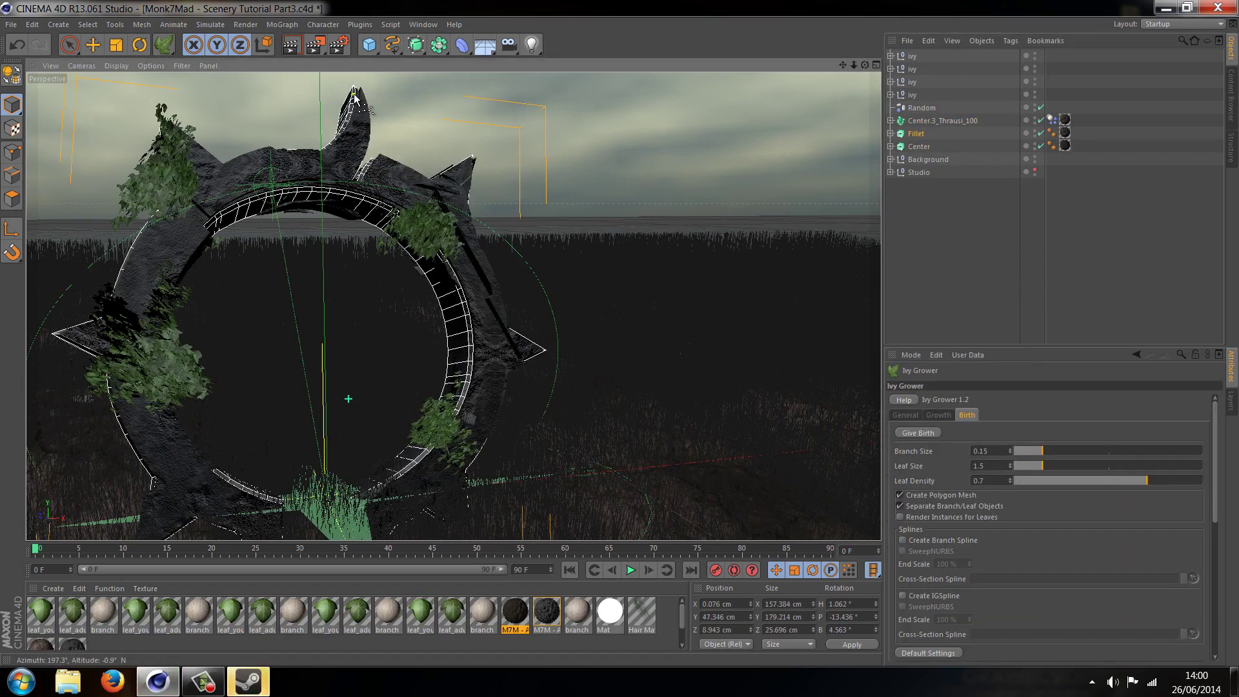
{"action": "left_click", "coordinate": [936, 434]}
Reposition the first listed ivy group against the stone ring
{"action": "left_click_drag", "start_coordinate": [619, 337], "coordinate": [106, 168], "text": "alt"}
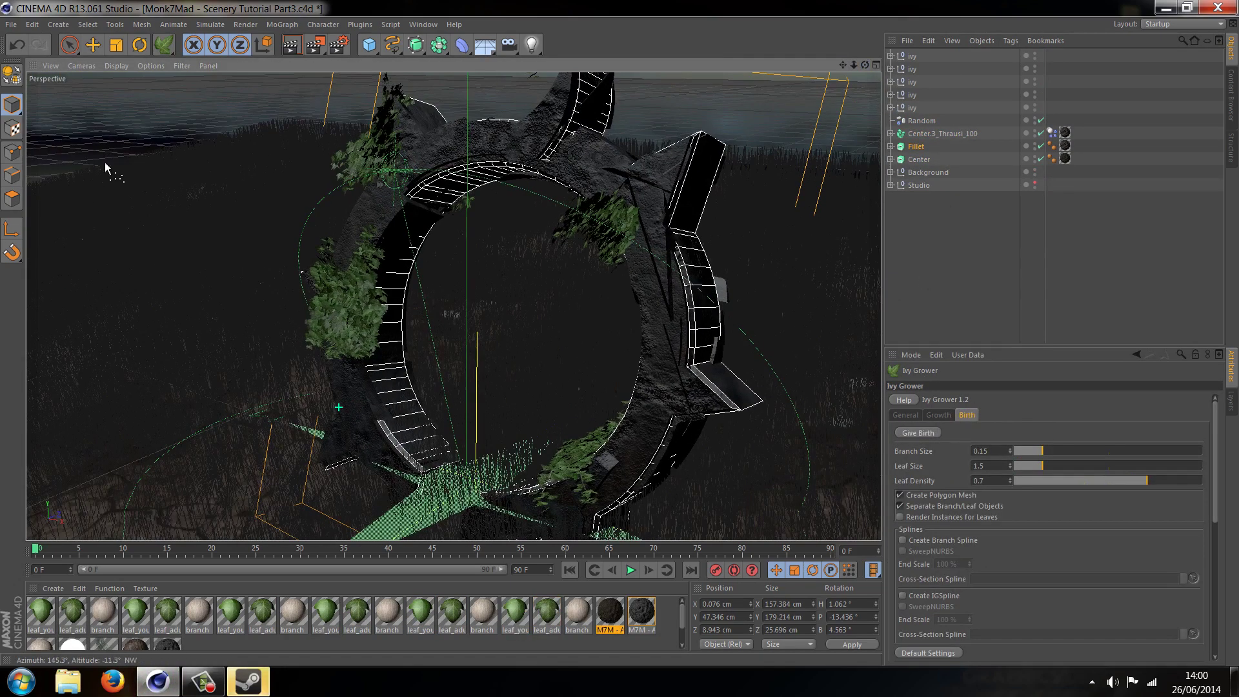
{"action": "left_click", "coordinate": [911, 57]}
{"action": "mouse_move", "coordinate": [610, 346]}
{"action": "left_mouse_down", "text": "alt"}
{"action": "mouse_move", "coordinate": [525, 340]}
{"action": "mouse_move", "coordinate": [620, 338]}
{"action": "left_mouse_up", "text": "alt"}
{"action": "middle_click_drag", "start_coordinate": [620, 332], "coordinate": [618, 259], "text": "alt"}
{"action": "left_click_drag", "start_coordinate": [440, 485], "coordinate": [460, 502]}
{"action": "left_click_drag", "start_coordinate": [388, 433], "coordinate": [389, 466]}
{"action": "left_click", "coordinate": [936, 258]}
{"action": "left_click", "coordinate": [489, 324]}
Reposition the third listed ivy group against the stone ring
{"action": "left_click", "coordinate": [912, 82]}
{"action": "left_click_drag", "start_coordinate": [437, 499], "coordinate": [456, 485]}
{"action": "left_click", "coordinate": [936, 259]}
{"action": "left_click_drag", "start_coordinate": [620, 349], "coordinate": [614, 335], "text": "alt"}
{"action": "scroll", "coordinate": [194, 406], "scroll_direction": "up", "scroll_amount": 2}
{"action": "left_click", "coordinate": [114, 428]}
Rotate the fourth listed ivy group to follow the shape of the ring
{"action": "left_click", "coordinate": [912, 95]}
{"action": "key", "text": "r"}
{"action": "scroll", "coordinate": [699, 84], "scroll_direction": "down", "scroll_amount": 2}
{"action": "middle_click_drag", "start_coordinate": [305, 430], "coordinate": [351, 308], "text": "alt"}
{"action": "left_click_drag", "start_coordinate": [387, 426], "coordinate": [447, 418]}
{"action": "left_click", "coordinate": [93, 44]}
{"action": "left_click", "coordinate": [985, 262]}
Refine the fourth ivy group's rotation and move it into place on the ring
{"action": "left_click", "coordinate": [912, 94]}
{"action": "left_click", "coordinate": [139, 44]}
{"action": "left_click_drag", "start_coordinate": [368, 385], "coordinate": [326, 358]}
{"action": "left_click", "coordinate": [116, 44]}
{"action": "key", "text": "e"}
{"action": "left_click_drag", "start_coordinate": [340, 283], "coordinate": [347, 275]}
{"action": "left_click", "coordinate": [1016, 287]}
Reposition the fifth listed ivy group against the side of the stone ring
{"action": "left_click", "coordinate": [262, 129]}
{"action": "left_click_drag", "start_coordinate": [386, 380], "coordinate": [388, 377]}
{"action": "left_click_drag", "start_coordinate": [518, 402], "coordinate": [620, 335]}
{"action": "right_click_drag", "start_coordinate": [620, 334], "coordinate": [568, 335], "text": "alt"}
{"action": "left_click_drag", "start_coordinate": [646, 498], "coordinate": [665, 498]}
{"action": "left_click_drag", "start_coordinate": [554, 404], "coordinate": [533, 503]}
{"action": "left_click", "coordinate": [139, 45]}
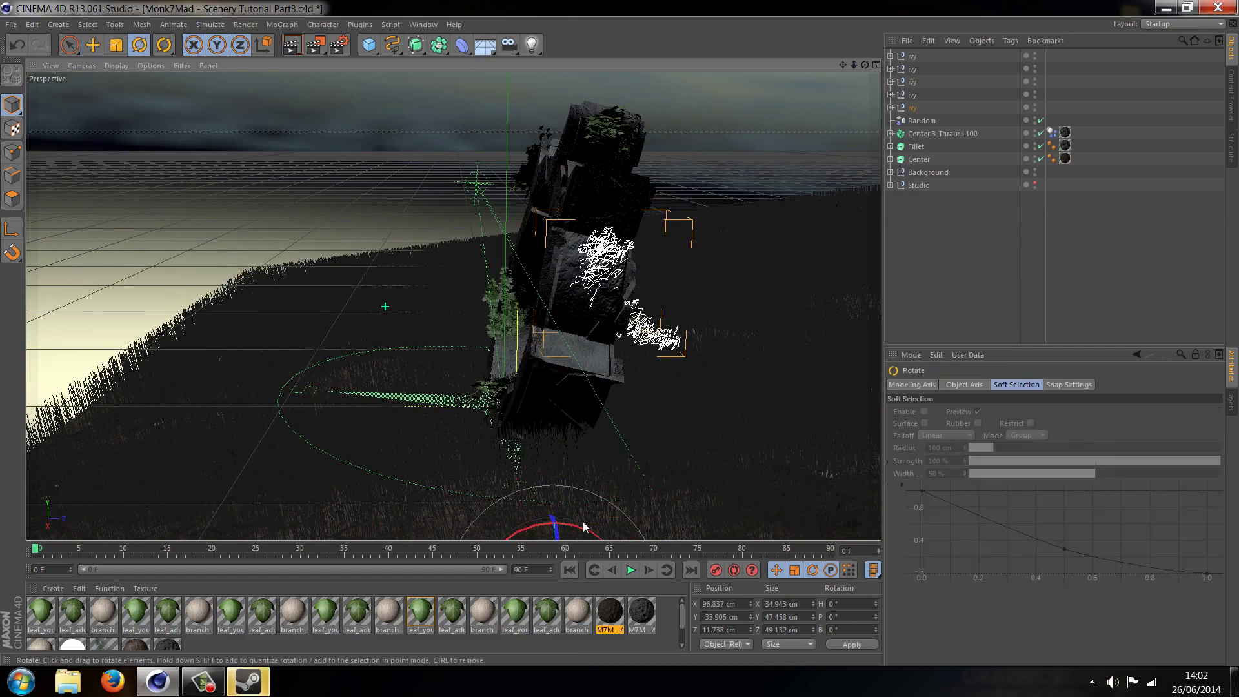
Tilt the fifth ivy group to a pitch of about -35.3°, move it to about 28.2 cm in Y and -39.9 cm in Z, and save the scene
{"action": "left_click", "coordinate": [584, 528]}
{"action": "left_click", "coordinate": [913, 108]}
{"action": "left_click_drag", "start_coordinate": [564, 367], "coordinate": [576, 411]}
{"action": "left_click", "coordinate": [93, 45]}
{"action": "left_click_drag", "start_coordinate": [561, 466], "coordinate": [493, 421]}
{"action": "left_click_drag", "start_coordinate": [452, 336], "coordinate": [622, 343], "text": "alt"}
{"action": "left_click_drag", "start_coordinate": [515, 348], "coordinate": [516, 349]}
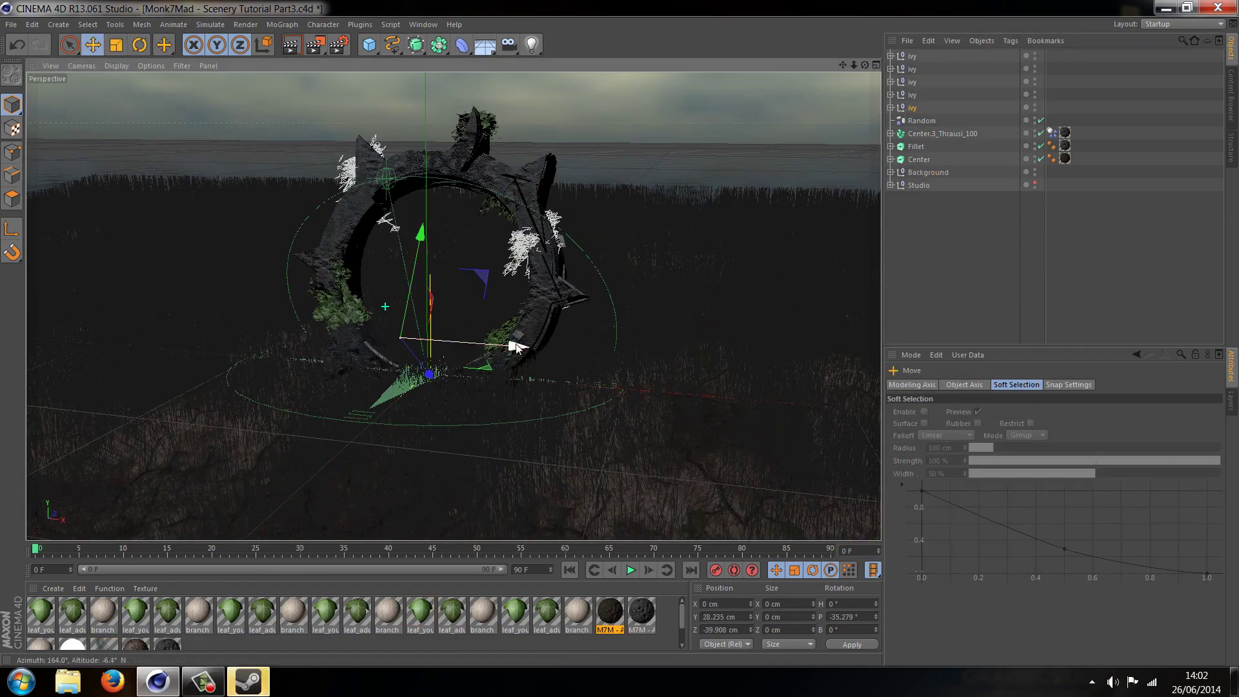
{"action": "left_click", "coordinate": [1058, 283]}
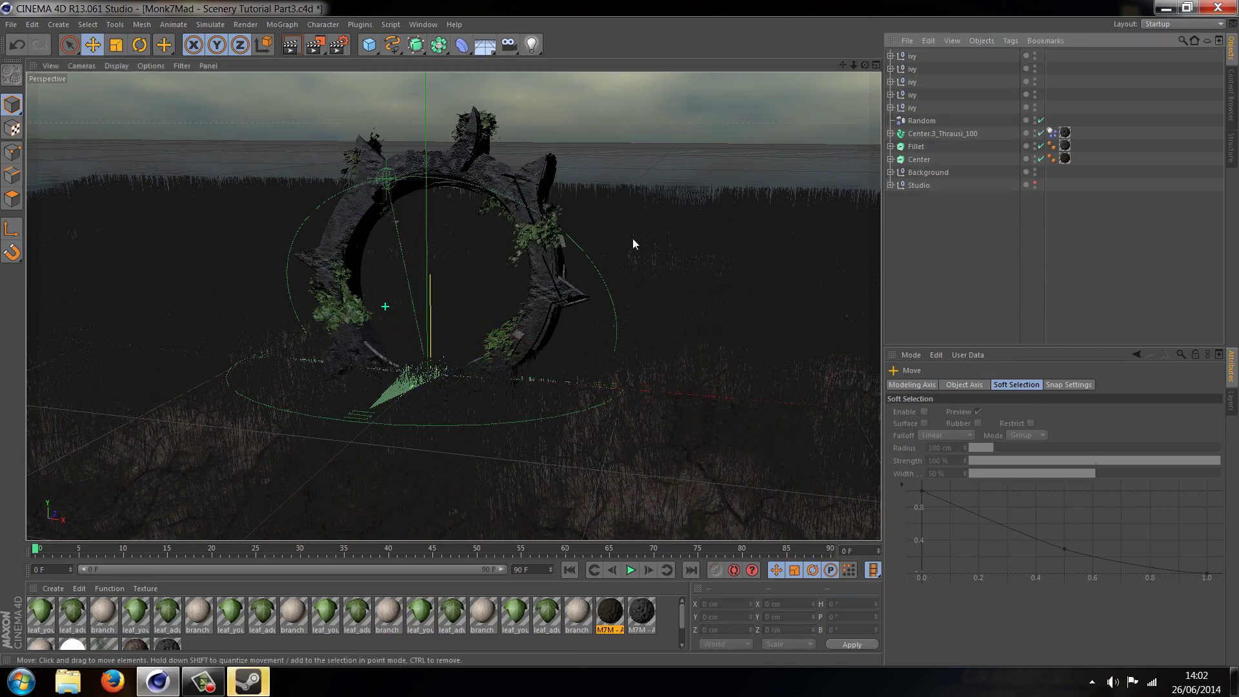
{"action": "key", "text": "ctrl+s"}
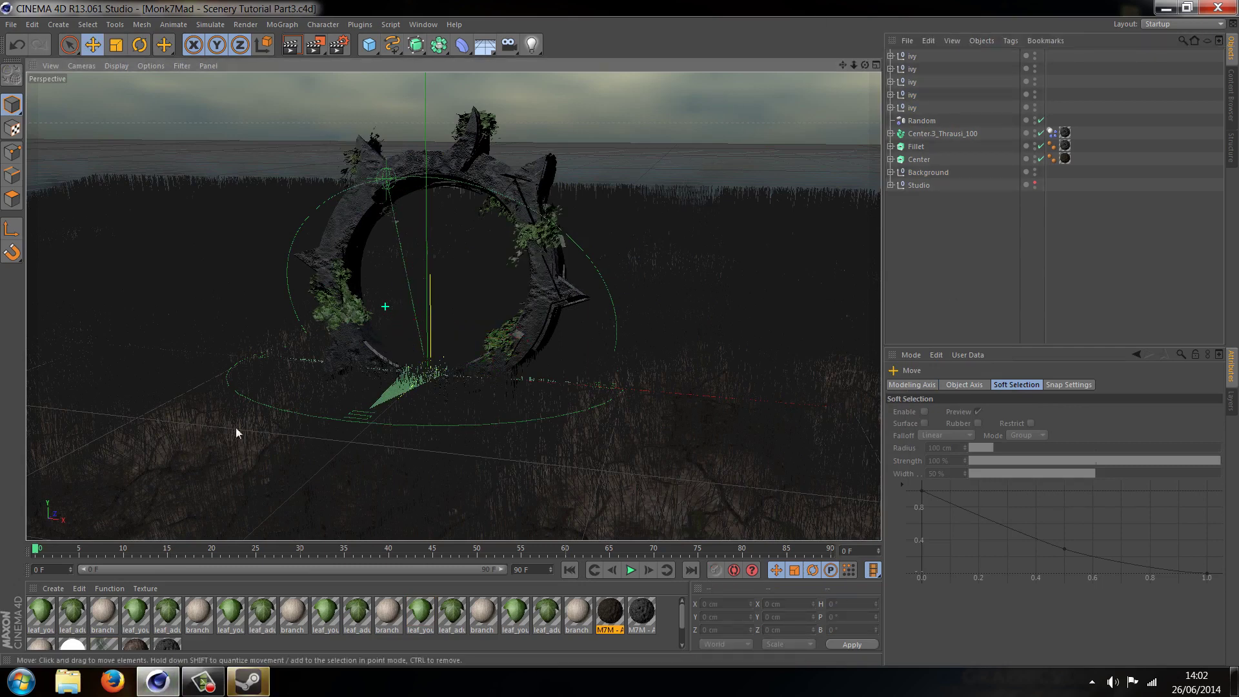
Wrap the color texture of the first leaf_young material in a Layer shader
{"action": "double_click", "coordinate": [41, 612]}
{"action": "left_click", "coordinate": [359, 247]}
{"action": "left_click", "coordinate": [248, 247]}
{"action": "left_click", "coordinate": [344, 212]}
{"action": "left_click", "coordinate": [363, 468]}
Mute the leaf_young green with an HSL effect and assign the material to the ivy groups' leaf_young objects
{"action": "left_click", "coordinate": [481, 213]}
{"action": "left_click", "coordinate": [400, 258]}
{"action": "left_click", "coordinate": [484, 273]}
{"action": "mouse_move", "coordinate": [494, 288]}
{"action": "left_mouse_down"}
{"action": "mouse_move", "coordinate": [466, 305]}
{"action": "mouse_move", "coordinate": [485, 276]}
{"action": "left_mouse_up"}
{"action": "left_click", "coordinate": [557, 105]}
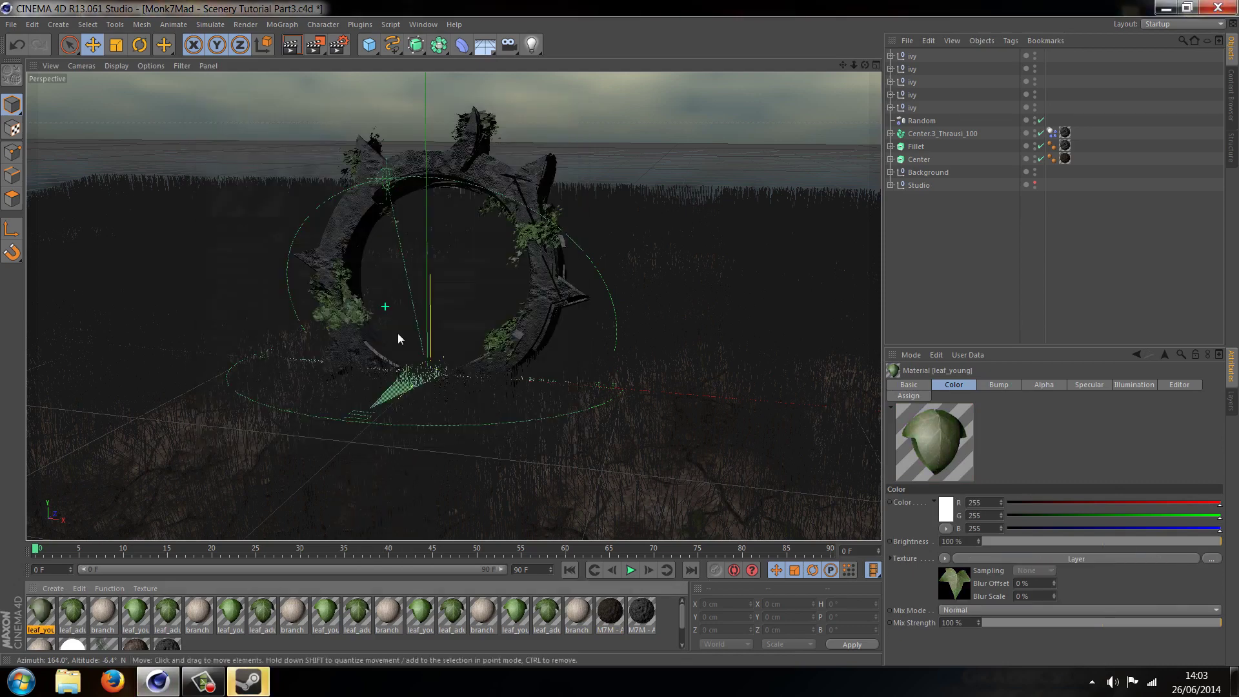
{"action": "left_click_drag", "start_coordinate": [47, 618], "coordinate": [1000, 240]}
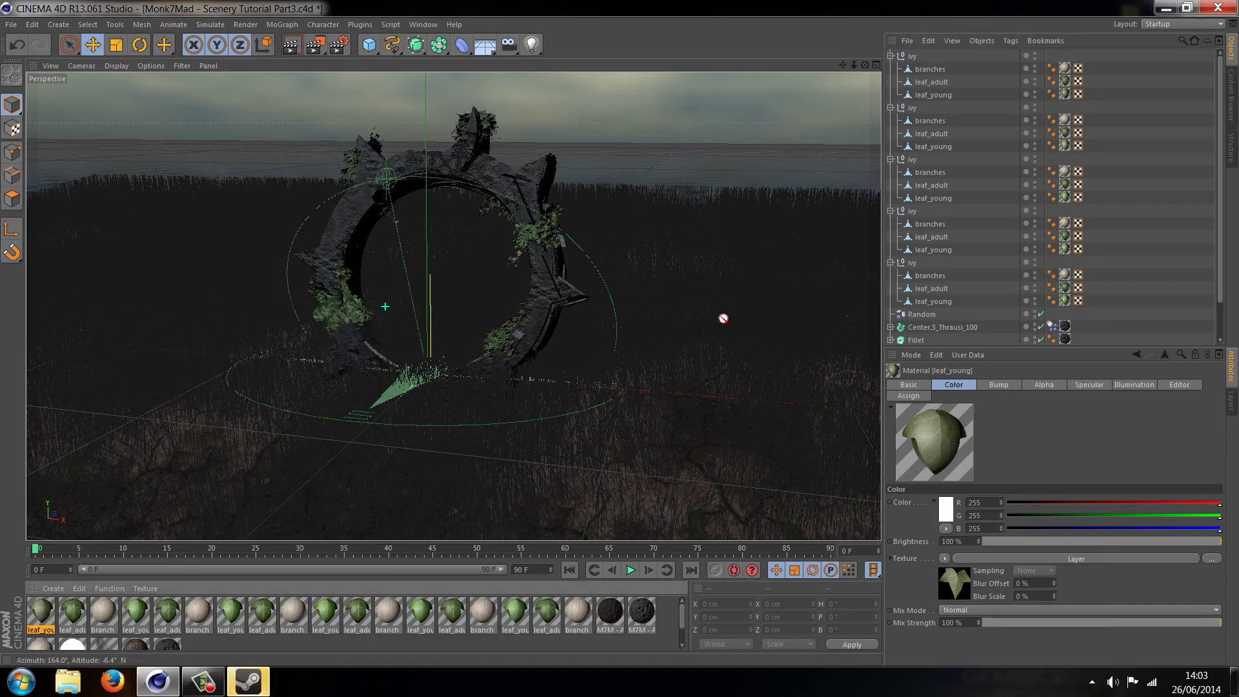
{"action": "left_click_drag", "start_coordinate": [34, 612], "coordinate": [1065, 249]}
Wrap the leaf_adult material's color texture in a Layer shader and add an HSL effect above the bitmap
{"action": "double_click", "coordinate": [73, 612]}
{"action": "left_click", "coordinate": [338, 189]}
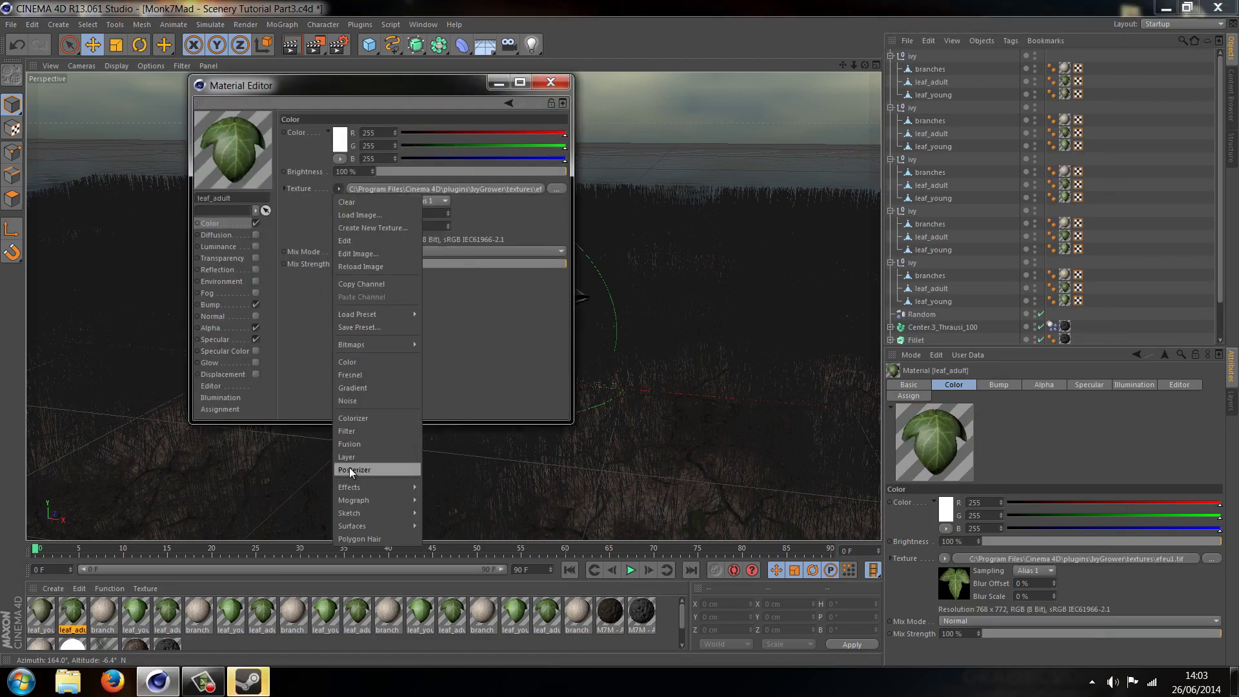
{"action": "left_click", "coordinate": [349, 457]}
{"action": "left_click", "coordinate": [439, 188]}
{"action": "left_click", "coordinate": [408, 234]}
{"action": "left_click", "coordinate": [452, 251]}
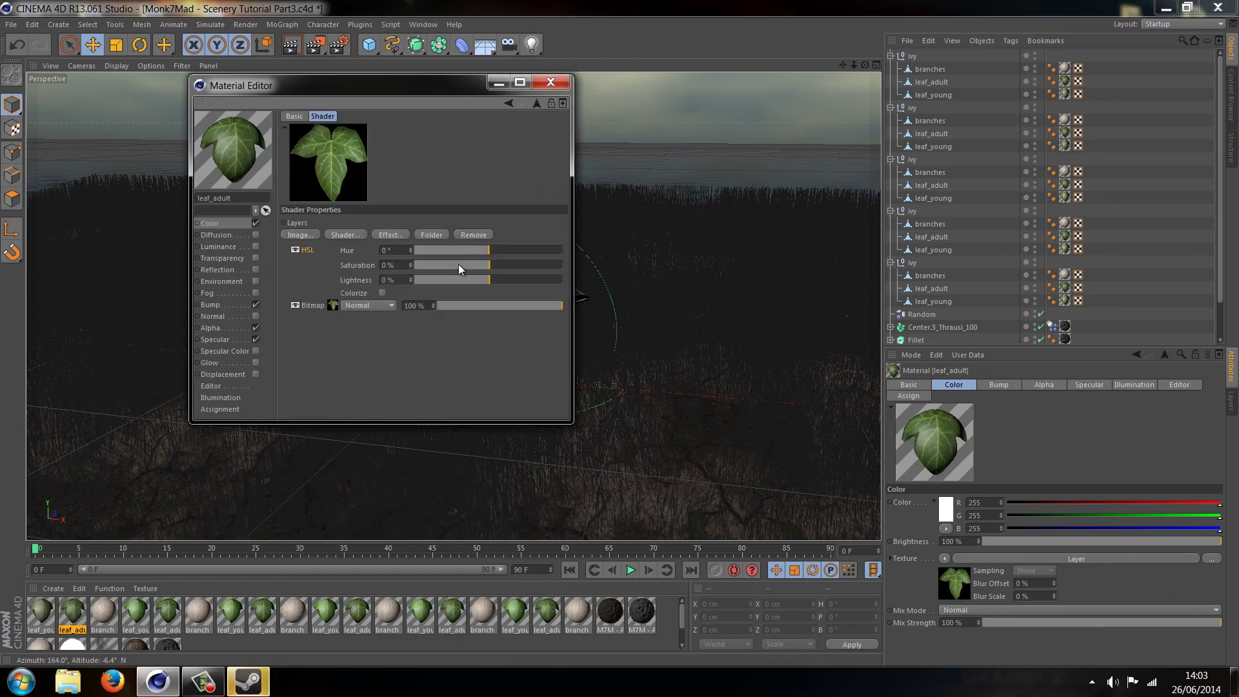
Lower the HSL effect's hue and saturation to turn the leaf_adult material brownish, and open its Alpha channel settings
{"action": "left_click", "coordinate": [458, 265]}
{"action": "left_click", "coordinate": [486, 250]}
{"action": "left_click_drag", "start_coordinate": [487, 249], "coordinate": [460, 252]}
{"action": "left_click", "coordinate": [467, 265]}
{"action": "left_click", "coordinate": [487, 280]}
{"action": "left_click", "coordinate": [471, 264]}
{"action": "left_click", "coordinate": [226, 328]}
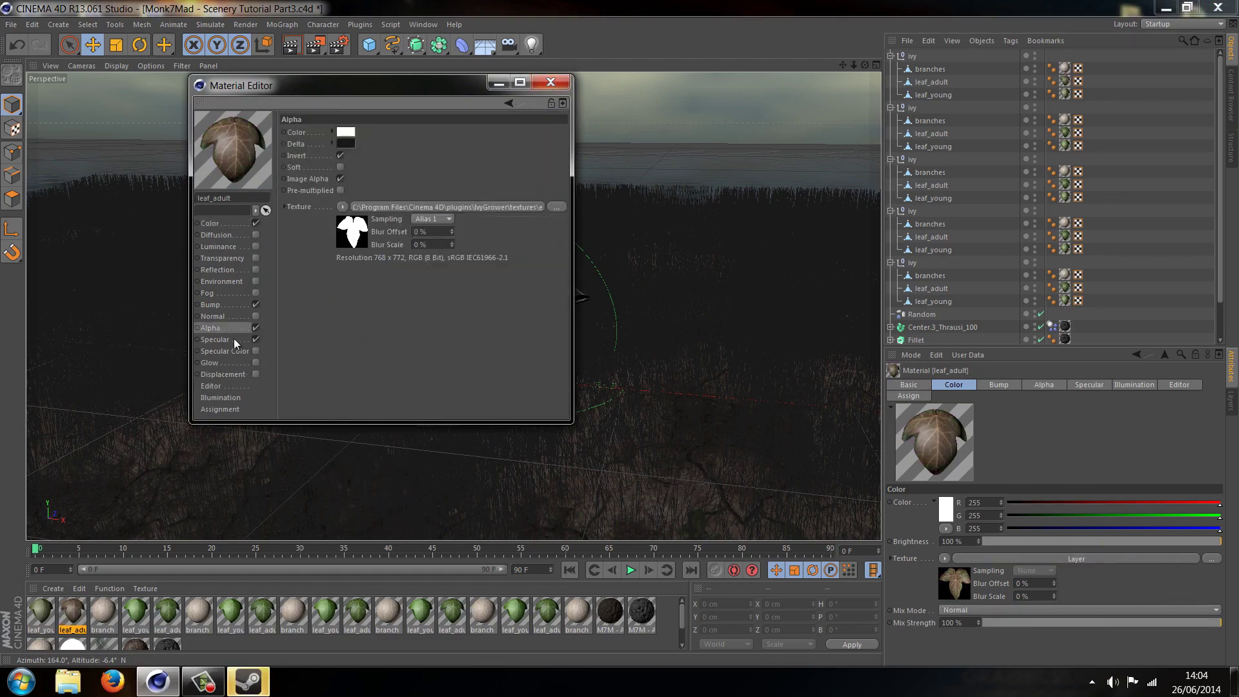
Close the leaf_adult material and wrap the branch material's color texture in a Layer shader with an HSL effect
{"action": "left_click", "coordinate": [234, 340]}
{"action": "left_click", "coordinate": [551, 82]}
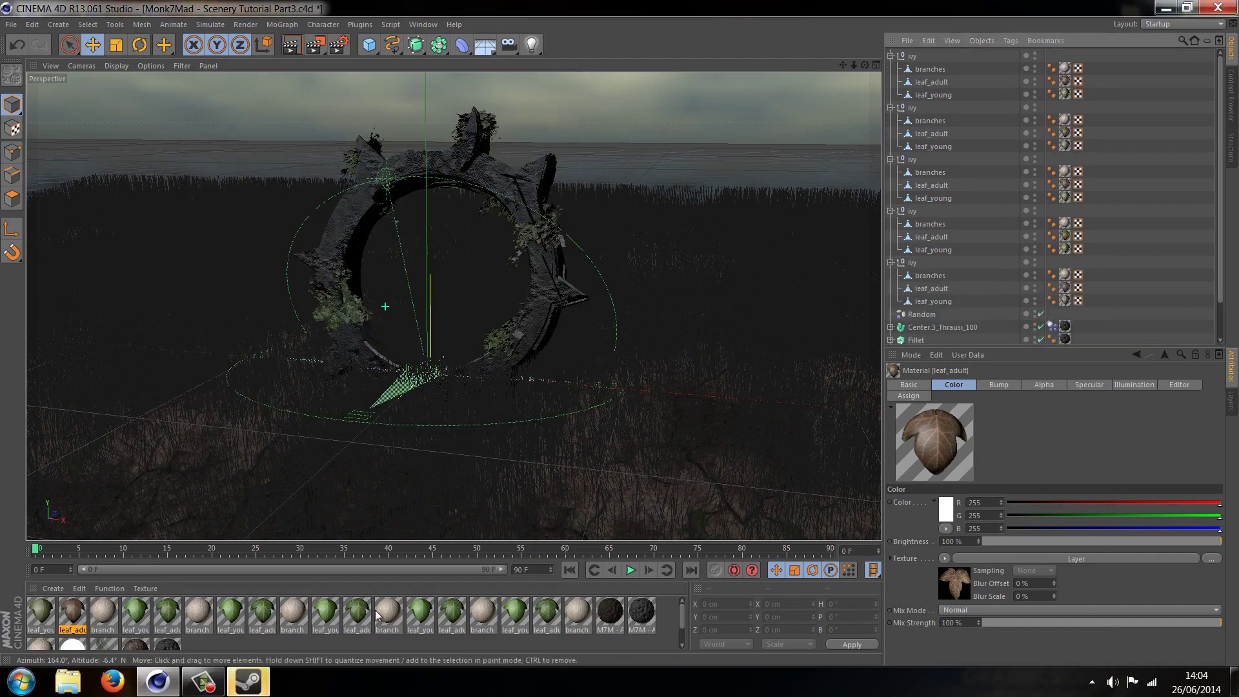
{"action": "double_click", "coordinate": [103, 613]}
{"action": "left_click", "coordinate": [231, 222]}
{"action": "left_click", "coordinate": [332, 200]}
{"action": "left_click", "coordinate": [354, 433]}
{"action": "left_click", "coordinate": [392, 233]}
{"action": "left_click", "coordinate": [420, 298]}
Adjust the HSL effect to give the branch material a darker, shifted brown tone, and close the material
{"action": "left_click", "coordinate": [459, 279]}
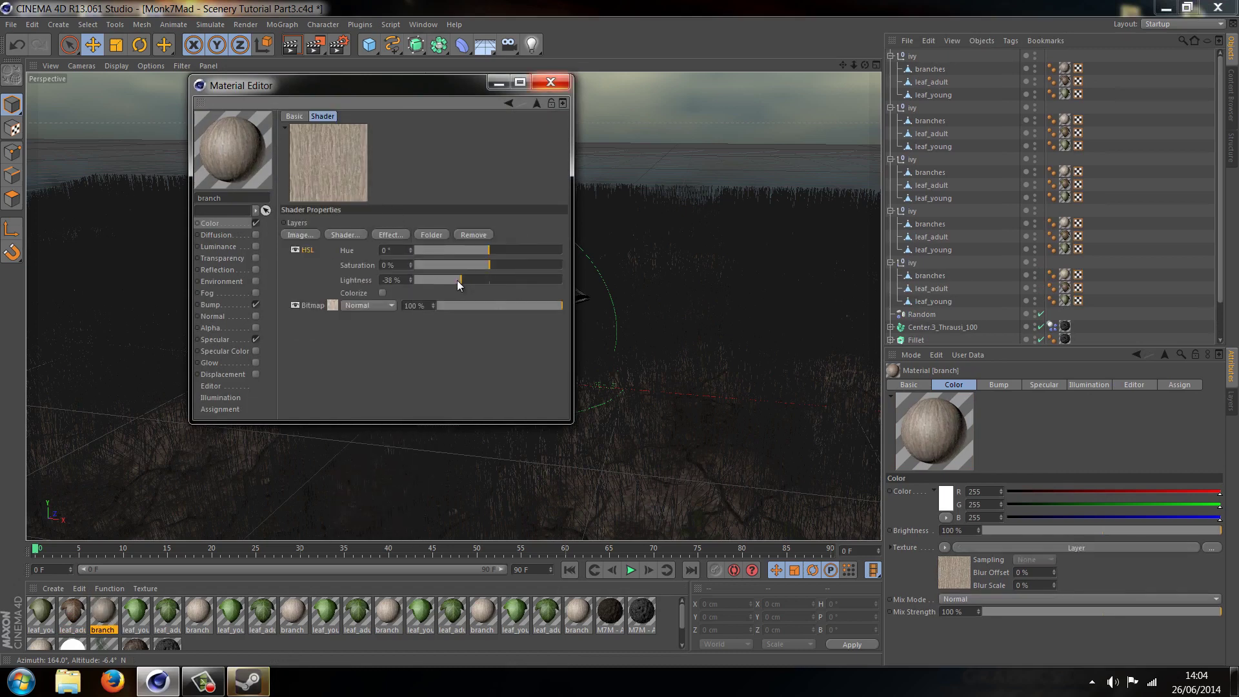
{"action": "mouse_move", "coordinate": [461, 279]}
{"action": "left_mouse_down"}
{"action": "mouse_move", "coordinate": [445, 279]}
{"action": "mouse_move", "coordinate": [479, 266]}
{"action": "left_mouse_up"}
{"action": "left_click", "coordinate": [550, 82]}
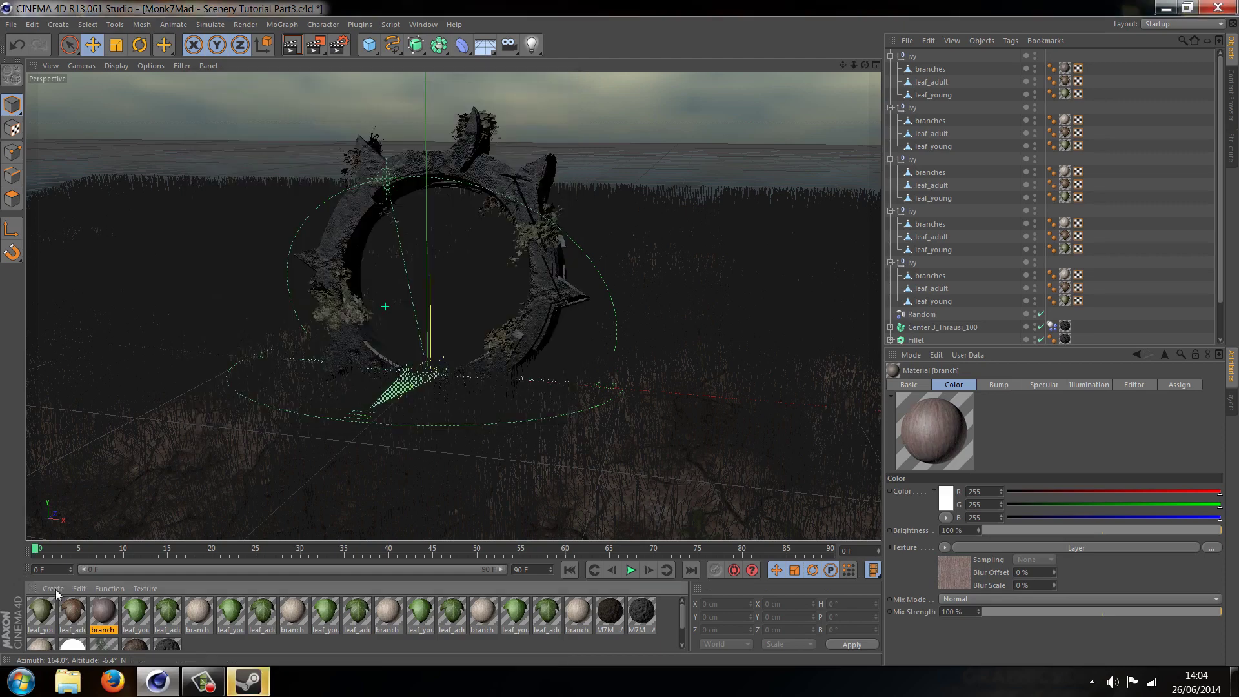
Assign the darkened branch material to the branches objects of the ivy groups
{"action": "left_click_drag", "start_coordinate": [1030, 105], "coordinate": [1069, 121]}
{"action": "left_click_drag", "start_coordinate": [102, 612], "coordinate": [1069, 167]}
{"action": "left_click_drag", "start_coordinate": [1070, 270], "coordinate": [1178, 183]}
Delete the leftover duplicate leaf and branch materials and save the scene
{"action": "left_click_drag", "start_coordinate": [544, 598], "coordinate": [149, 660]}
{"action": "key", "text": "Delete"}
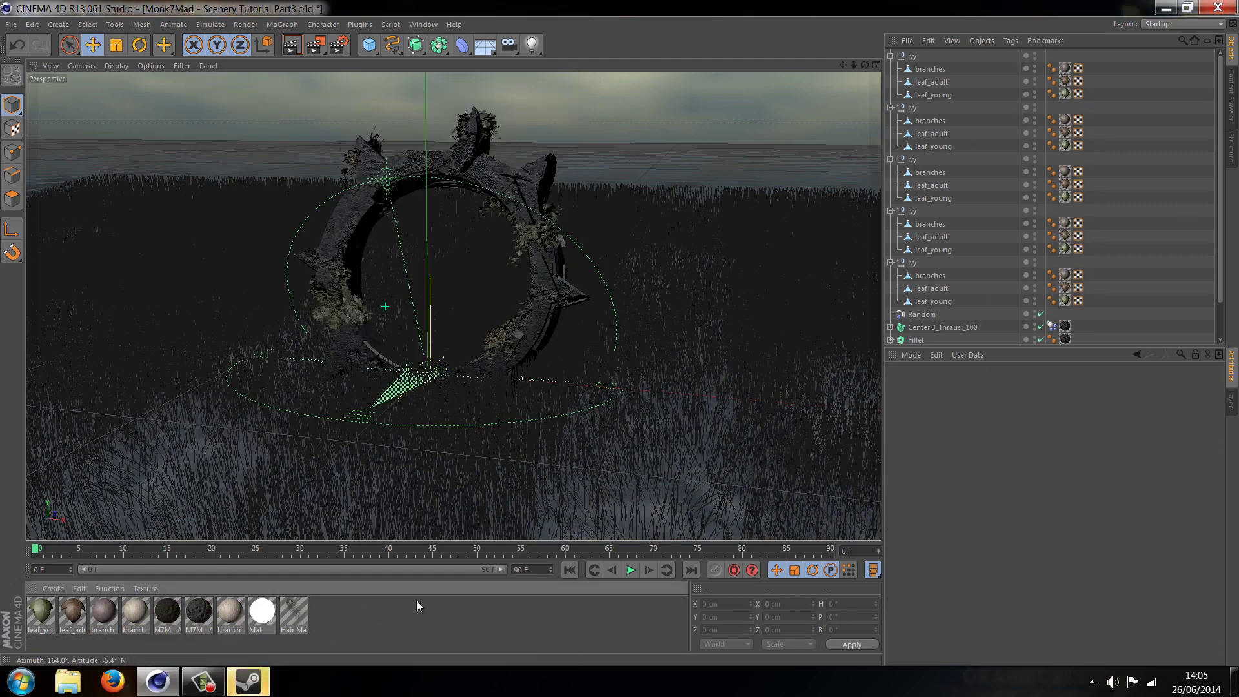
{"action": "key", "text": "ctrl+s"}
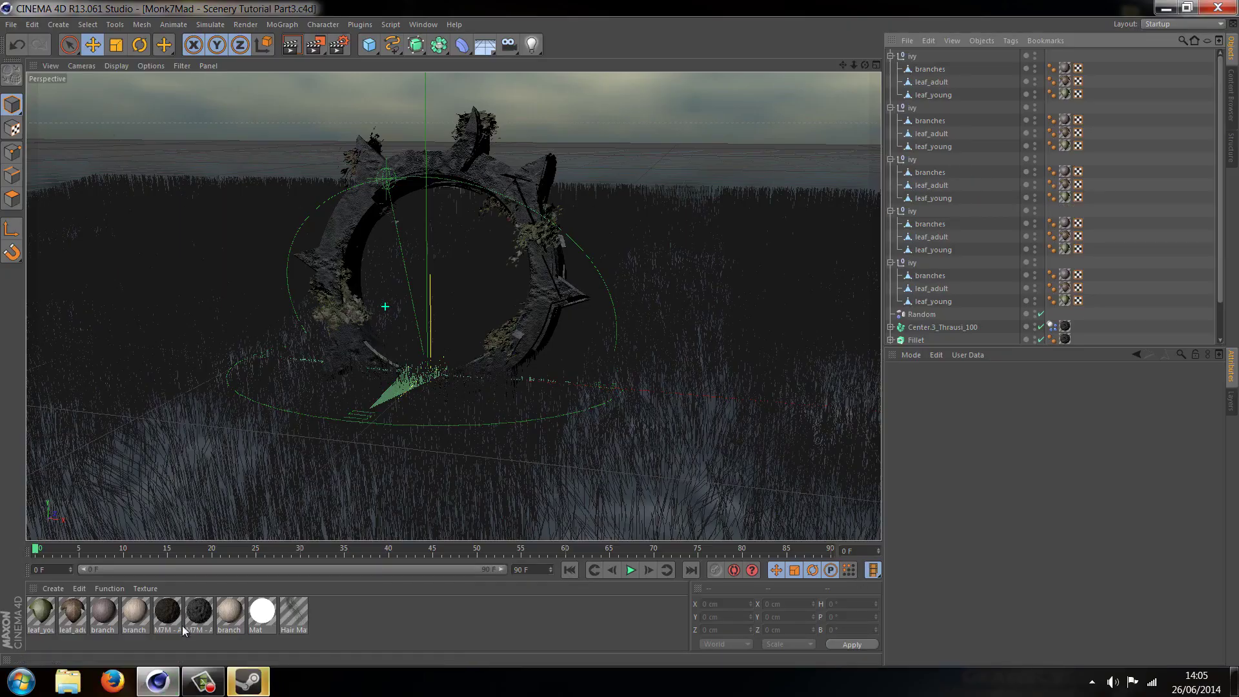
{"action": "scroll", "coordinate": [470, 124], "scroll_direction": "up", "scroll_amount": 6}
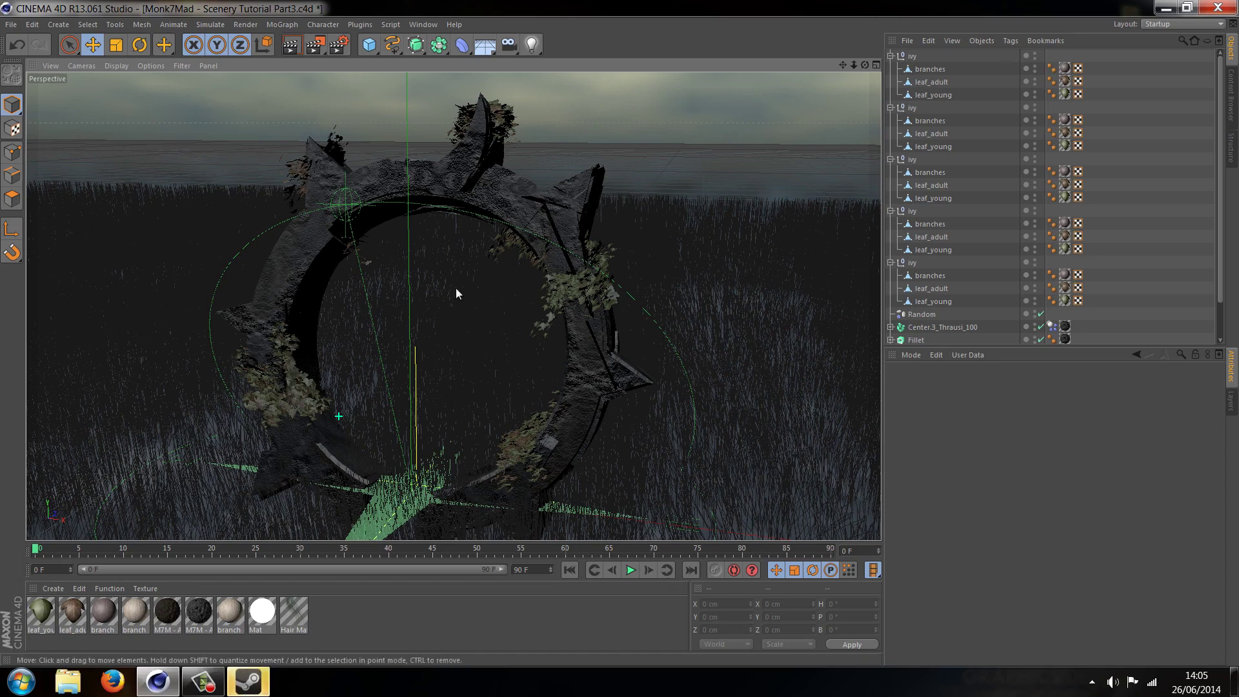
{"action": "left_click", "coordinate": [16, 24]}
{"action": "left_click", "coordinate": [42, 131]}
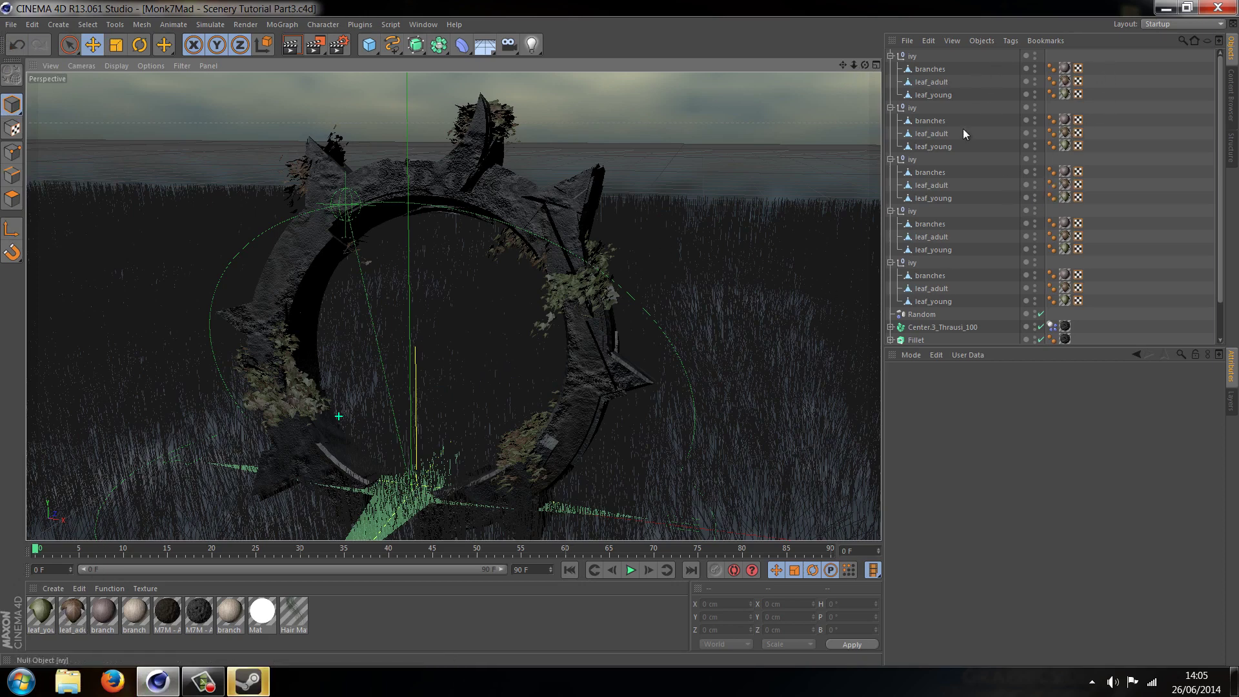
{"action": "left_click", "coordinate": [913, 108]}
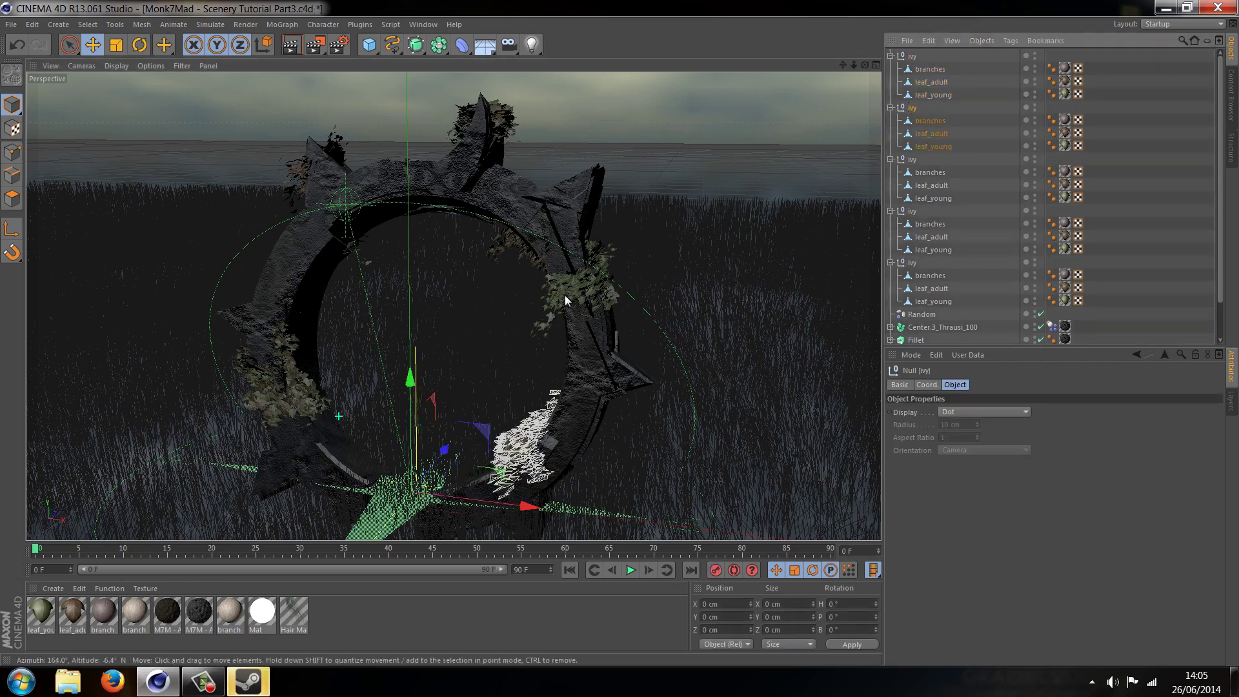
{"action": "key", "text": "Delete"}
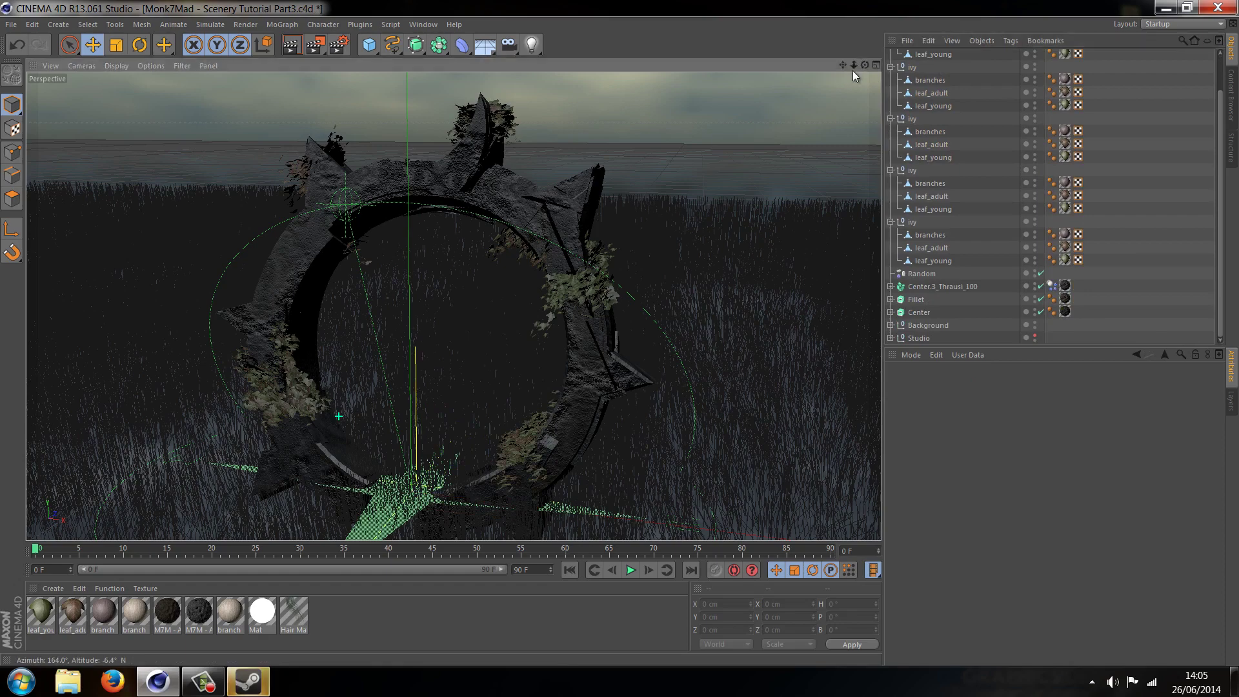
Frame the logo frontally from near ground level with the cloudy sky behind it, and save the scene
{"action": "mouse_move", "coordinate": [619, 336]}
{"action": "left_mouse_down"}
{"action": "mouse_move", "coordinate": [855, 71]}
{"action": "mouse_move", "coordinate": [622, 332]}
{"action": "left_mouse_up"}
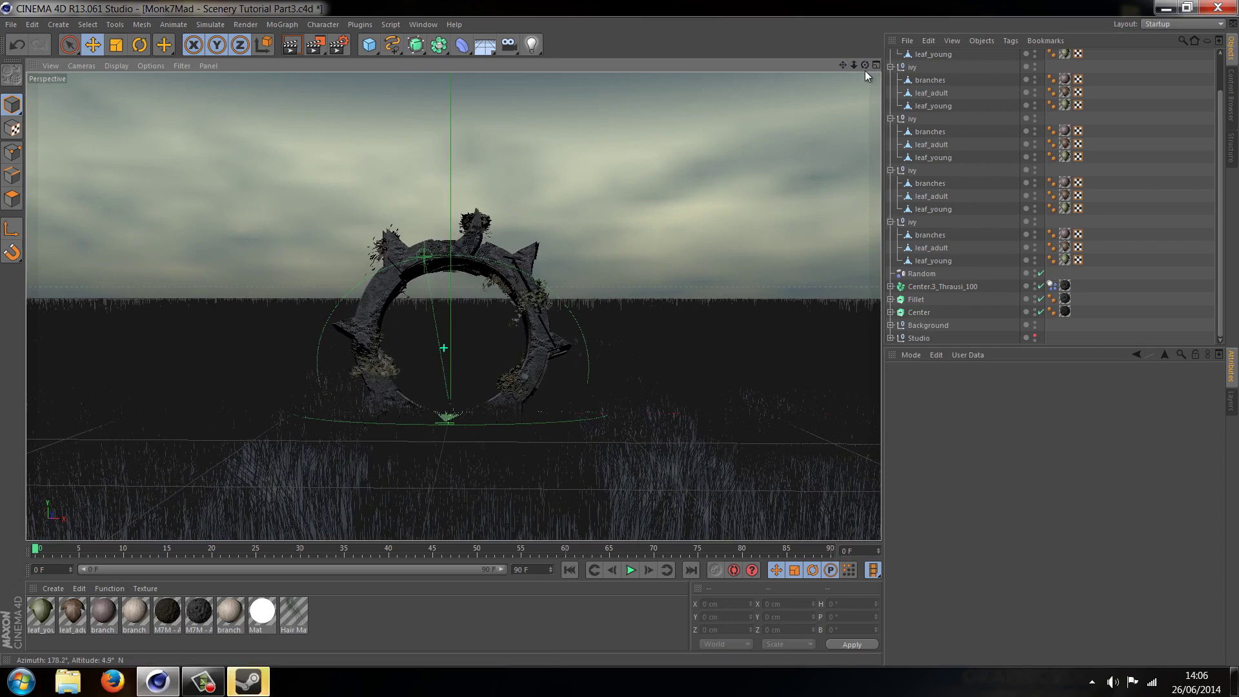
{"action": "left_click_drag", "start_coordinate": [865, 67], "coordinate": [621, 334]}
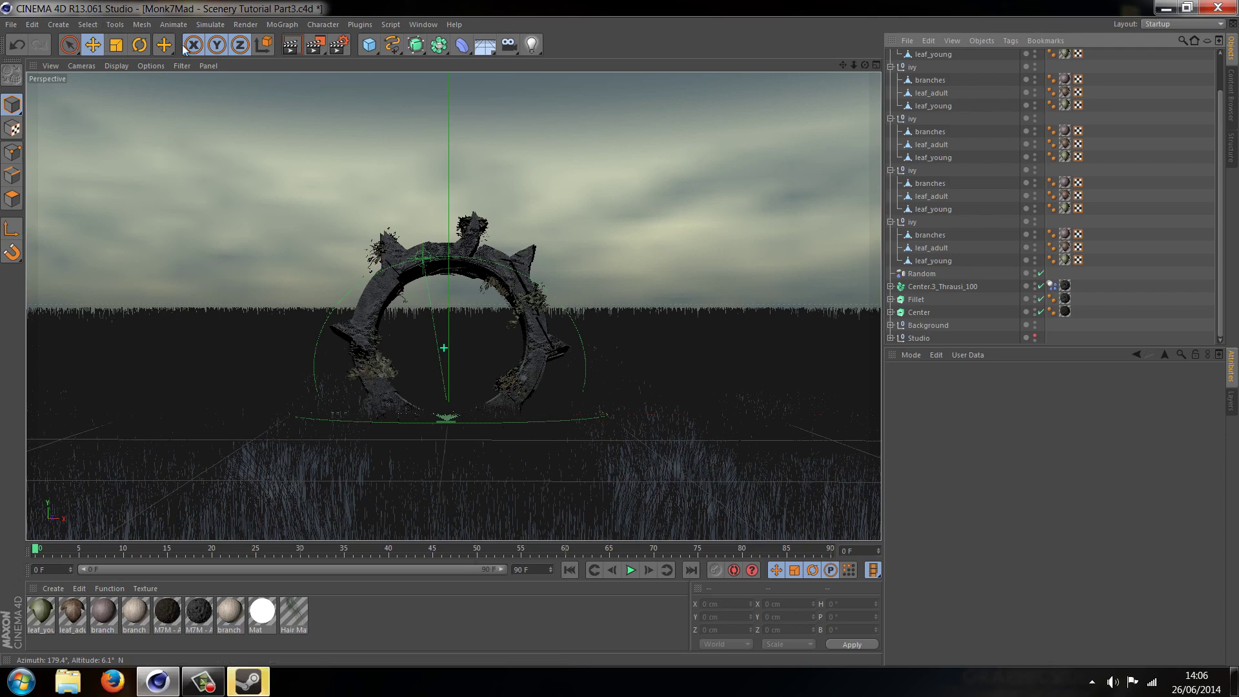
{"action": "left_click", "coordinate": [11, 24]}
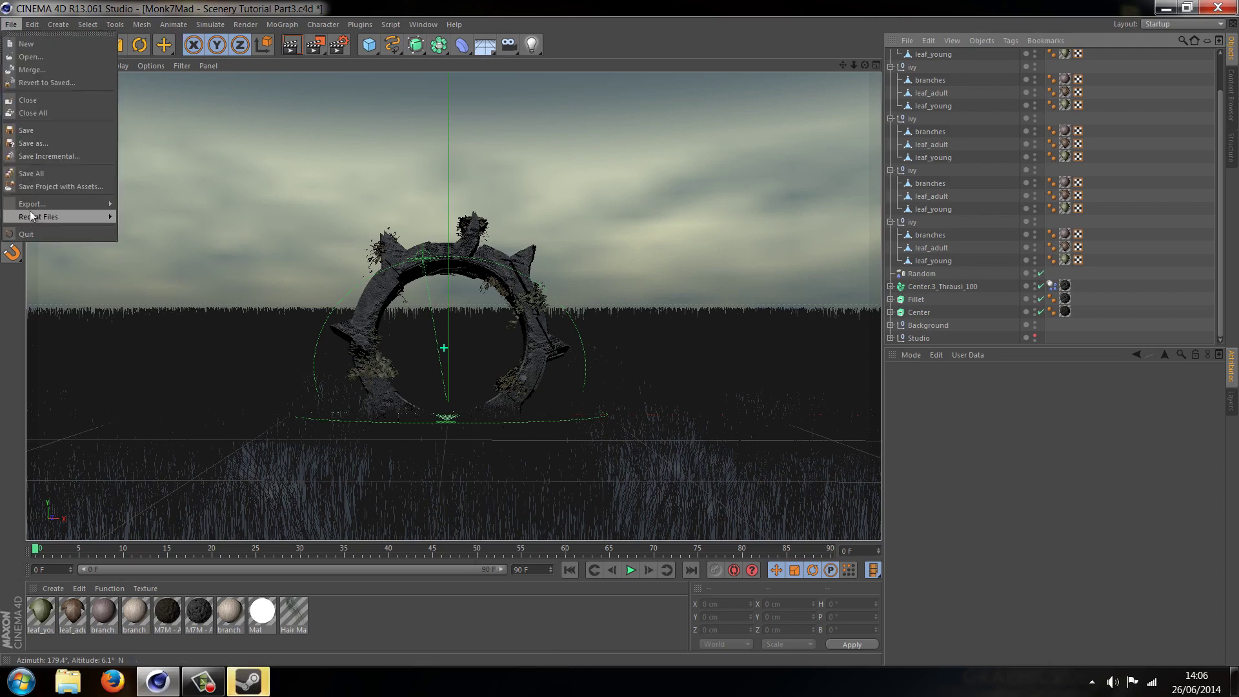
{"action": "left_click", "coordinate": [25, 130]}
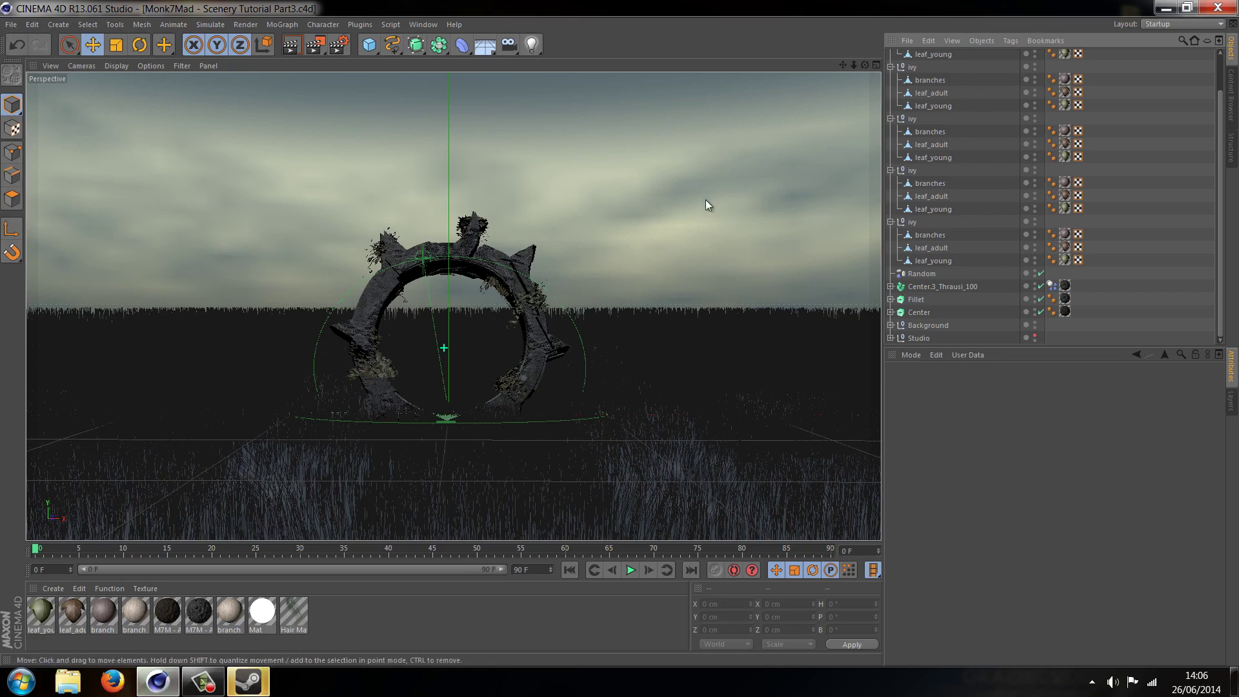
Collapse all five ivy groups in the object hierarchy
{"action": "scroll", "coordinate": [998, 235], "scroll_direction": "up", "scroll_amount": 2}
{"action": "left_click", "coordinate": [891, 56]}
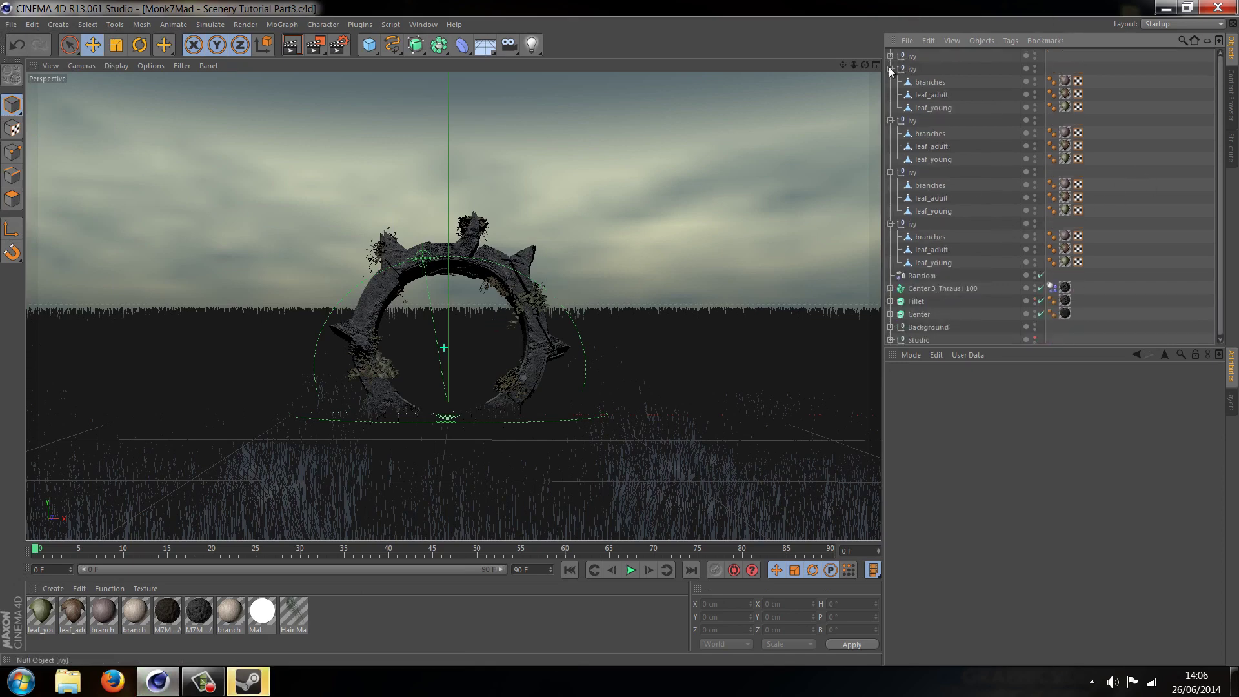
{"action": "left_click", "coordinate": [891, 69]}
{"action": "left_click", "coordinate": [891, 82]}
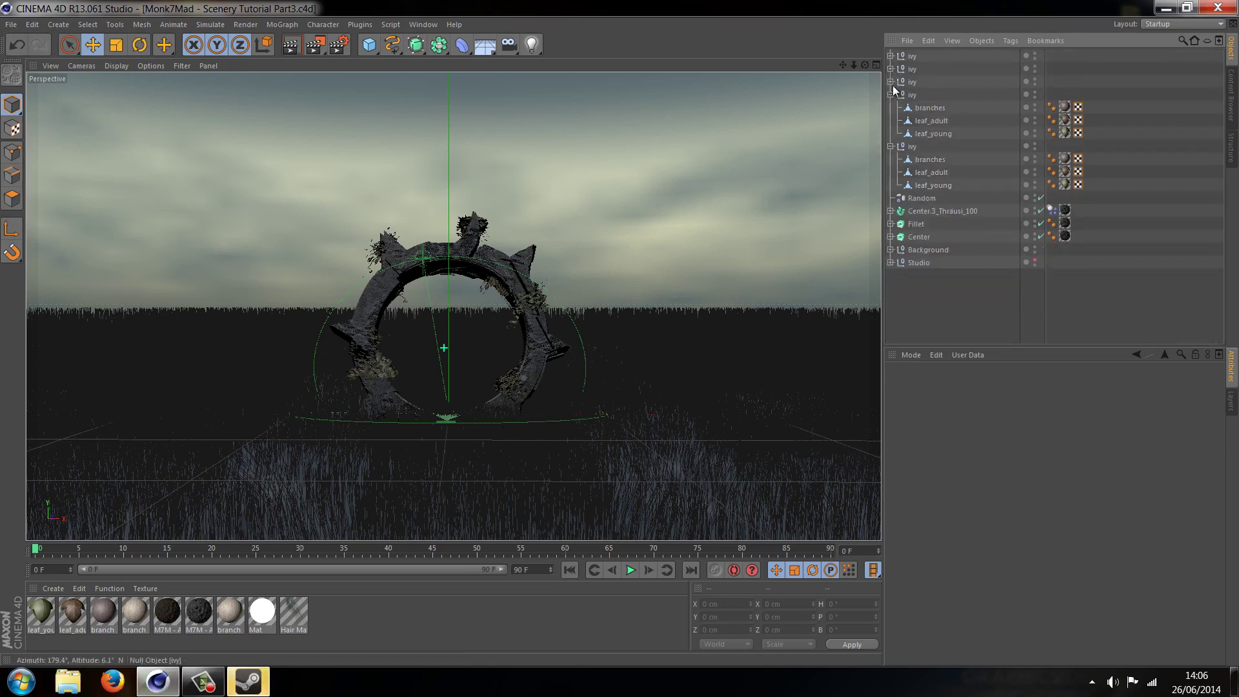
{"action": "left_click", "coordinate": [891, 94]}
{"action": "left_click", "coordinate": [891, 108]}
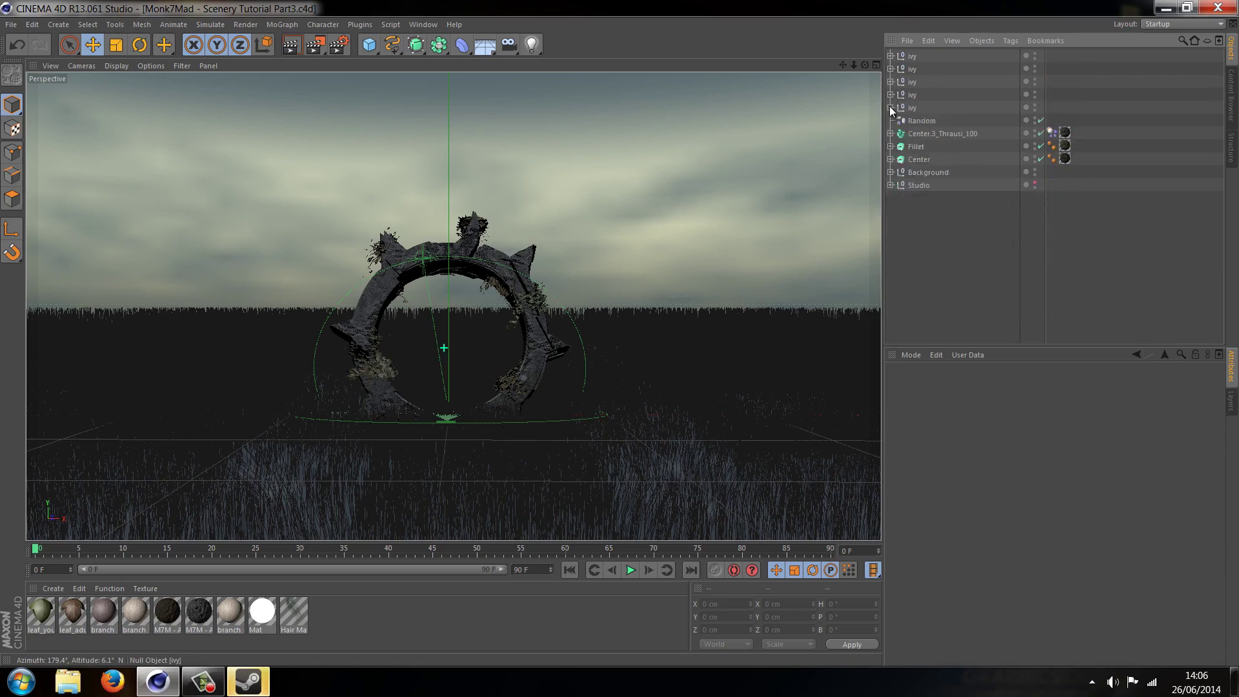
Add a Compositing tag to the Background group's Sky, disable Seen by Camera, and save the scene
{"action": "left_click", "coordinate": [891, 173]}
{"action": "left_click", "coordinate": [920, 209]}
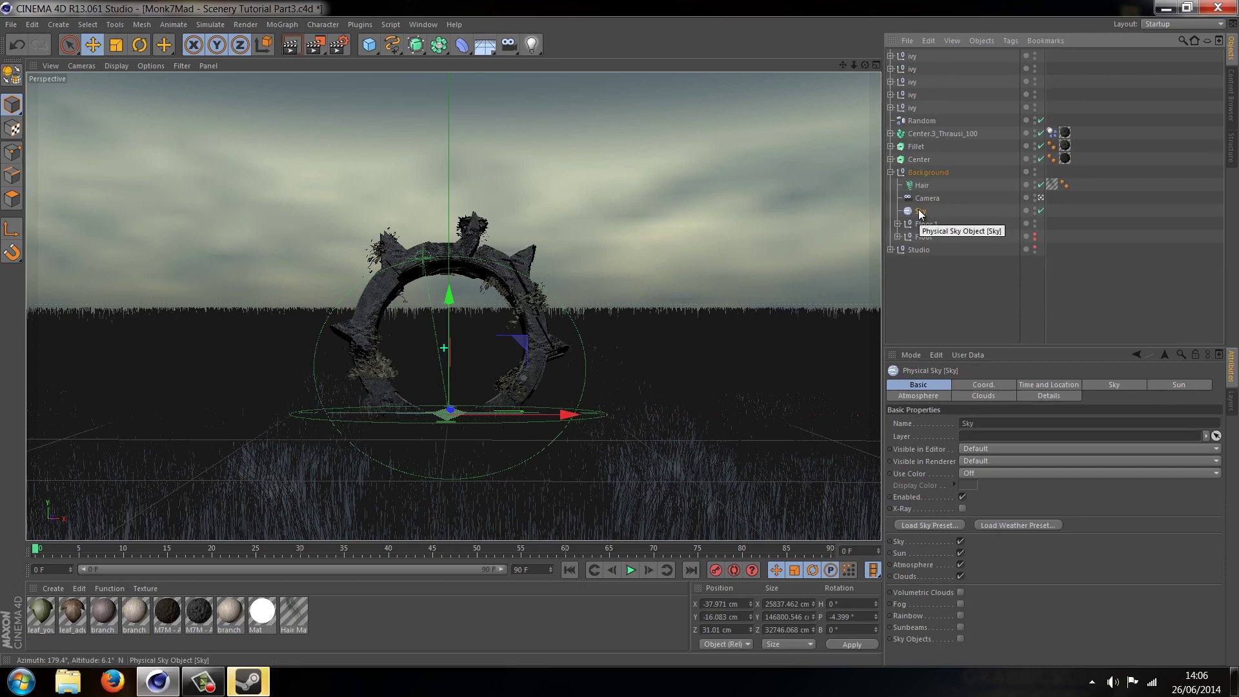
{"action": "right_click", "coordinate": [920, 211]}
{"action": "mouse_move", "coordinate": [965, 206]}
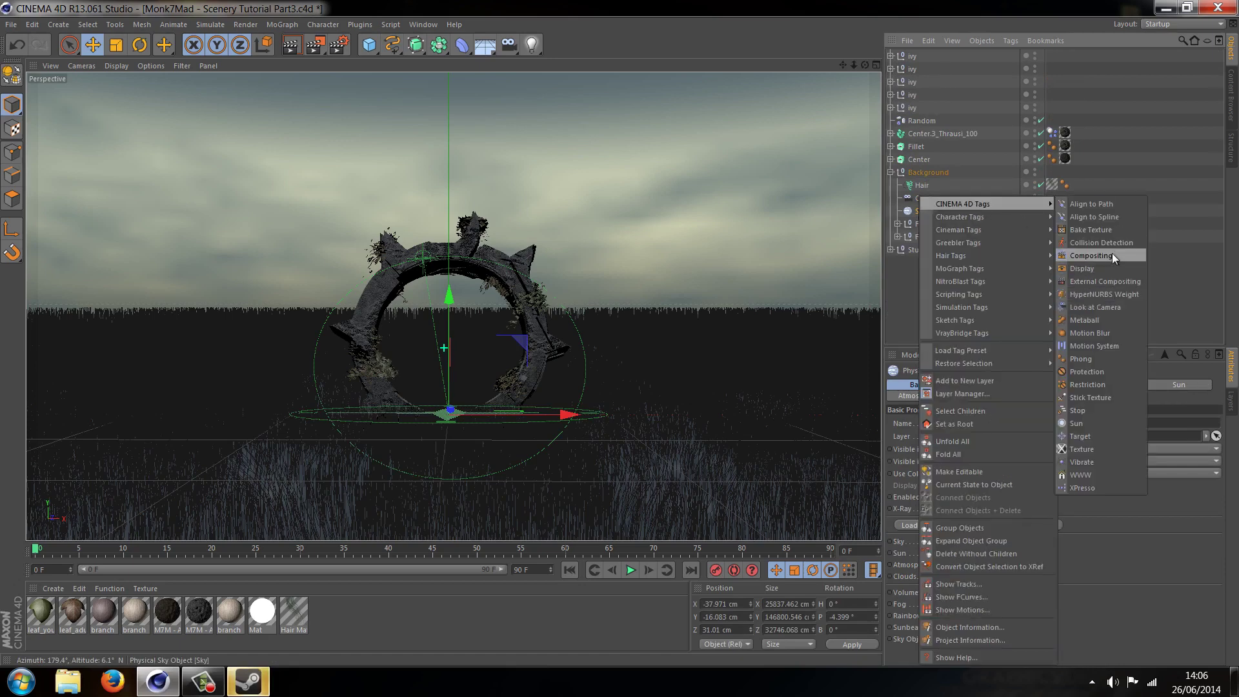
{"action": "left_click", "coordinate": [1113, 254]}
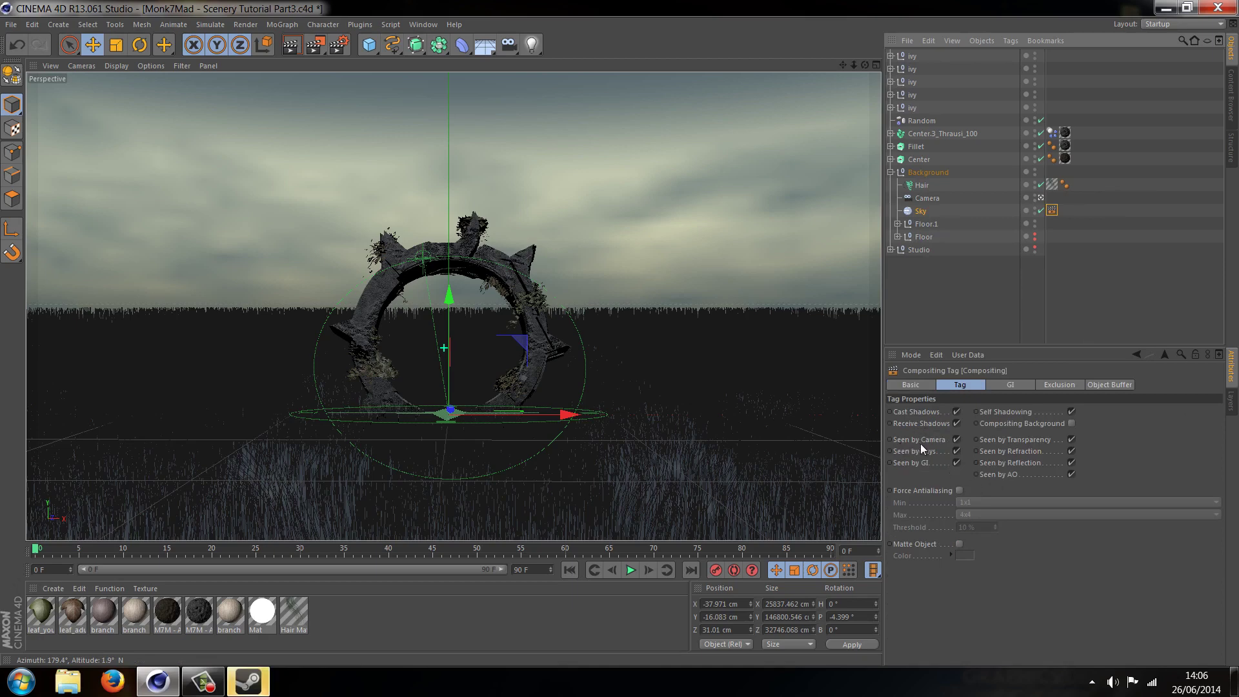
{"action": "left_click", "coordinate": [957, 440]}
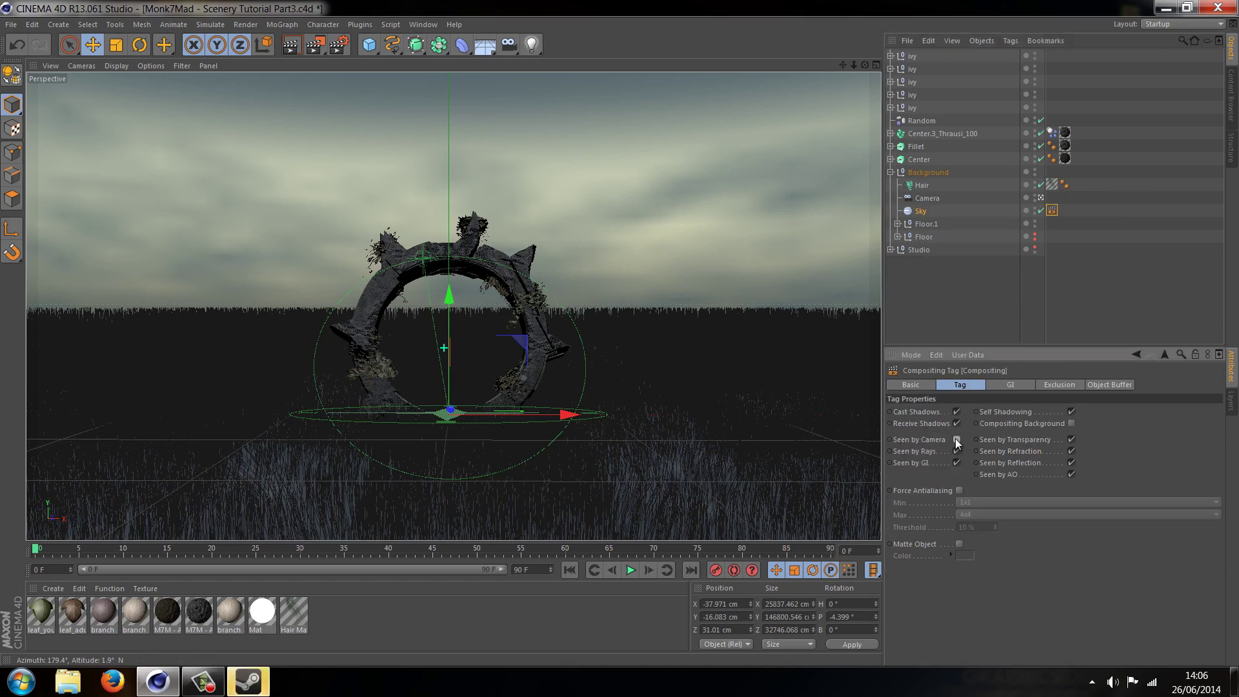
{"action": "left_click", "coordinate": [998, 343]}
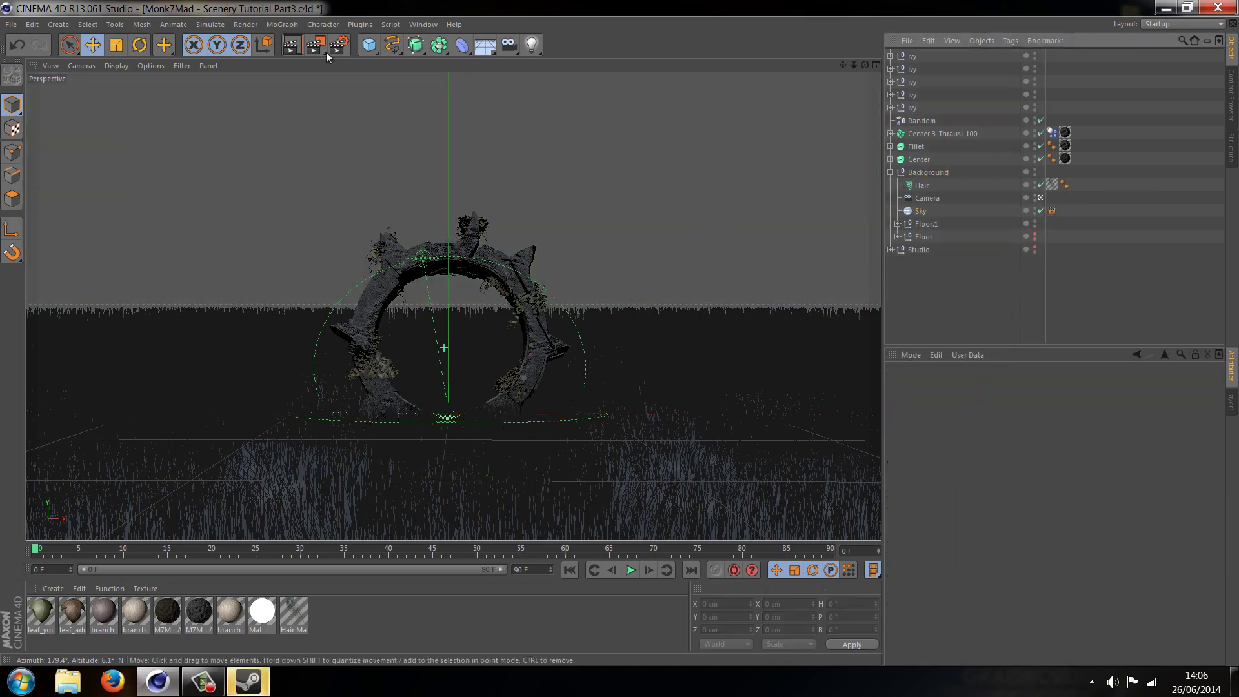
{"action": "left_click", "coordinate": [11, 24]}
{"action": "left_click", "coordinate": [33, 132]}
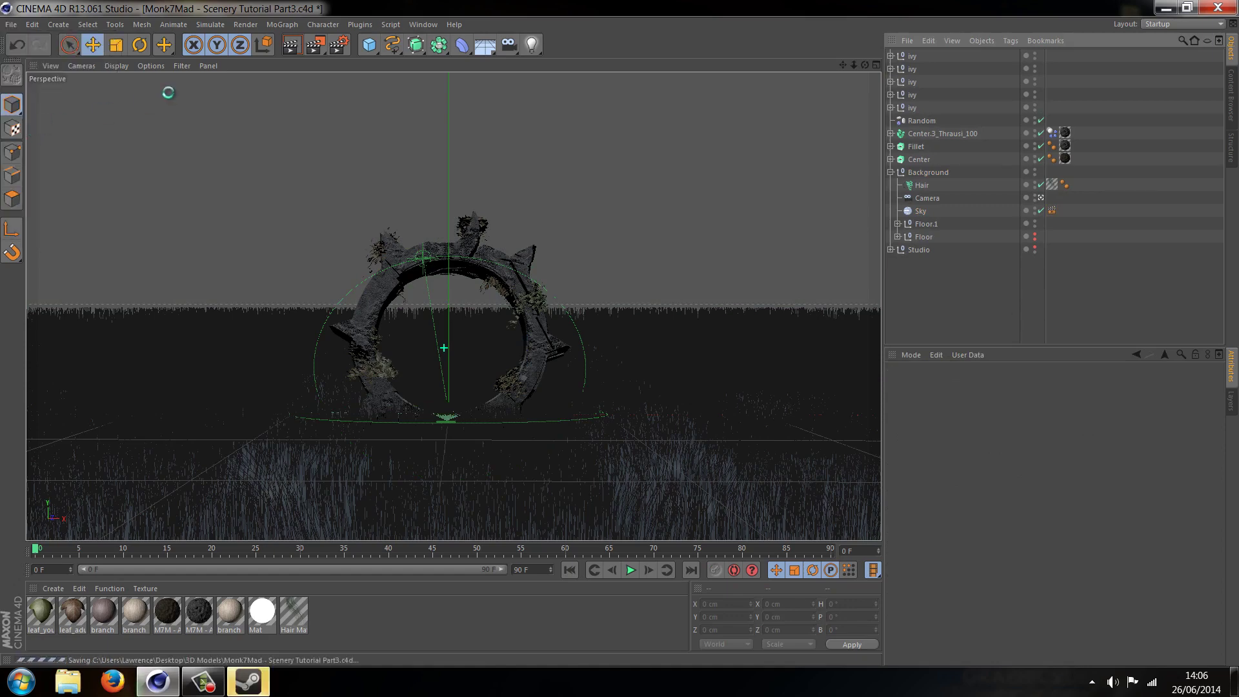
Enable Alpha Channel in the Save options of the render settings
{"action": "left_click", "coordinate": [245, 25]}
{"action": "left_click", "coordinate": [277, 165]}
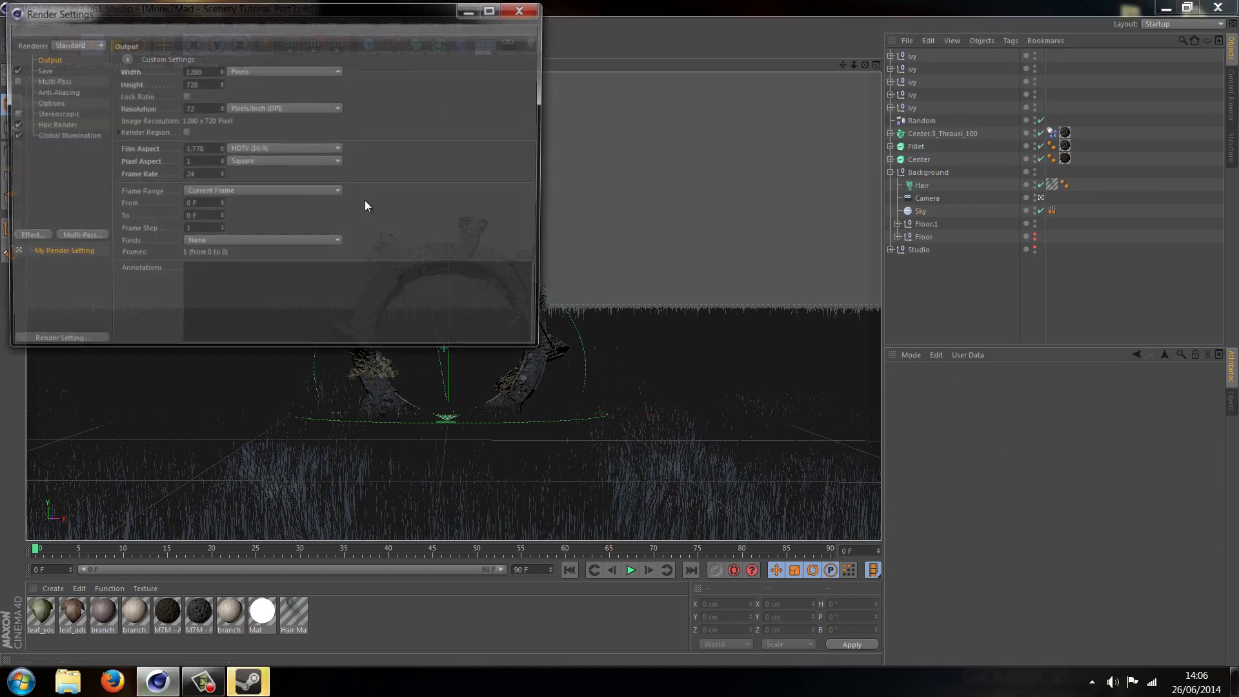
{"action": "left_click", "coordinate": [41, 70]}
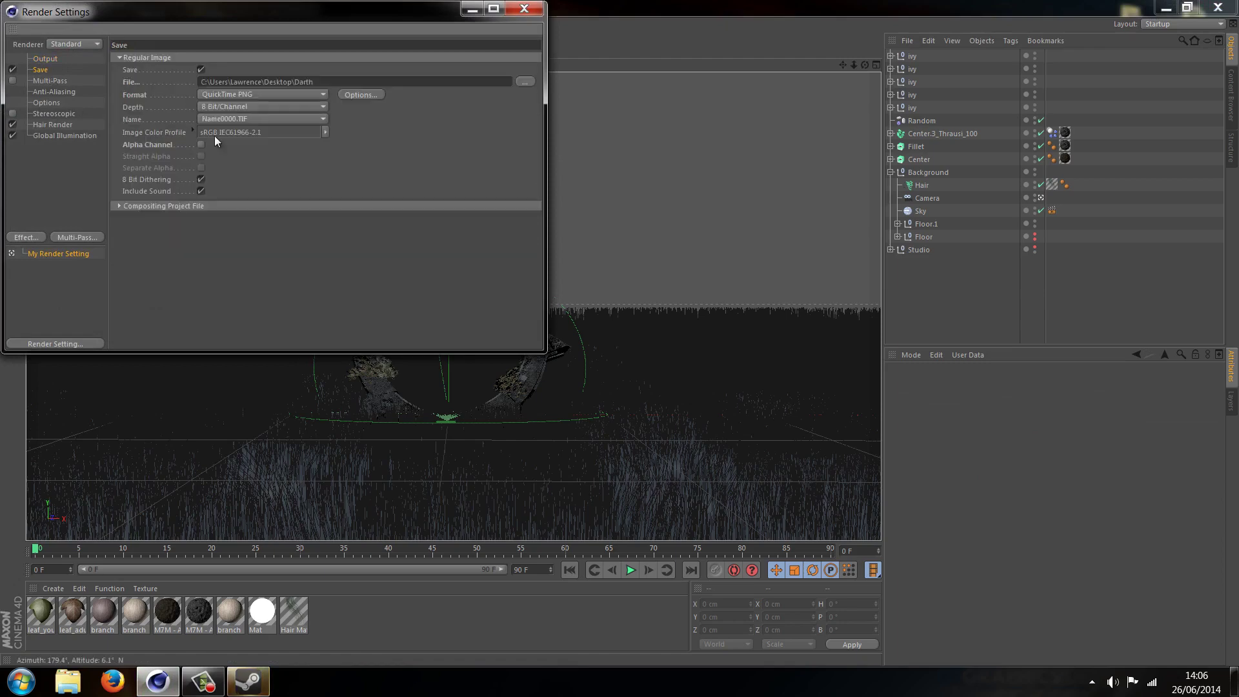
{"action": "left_click", "coordinate": [60, 92]}
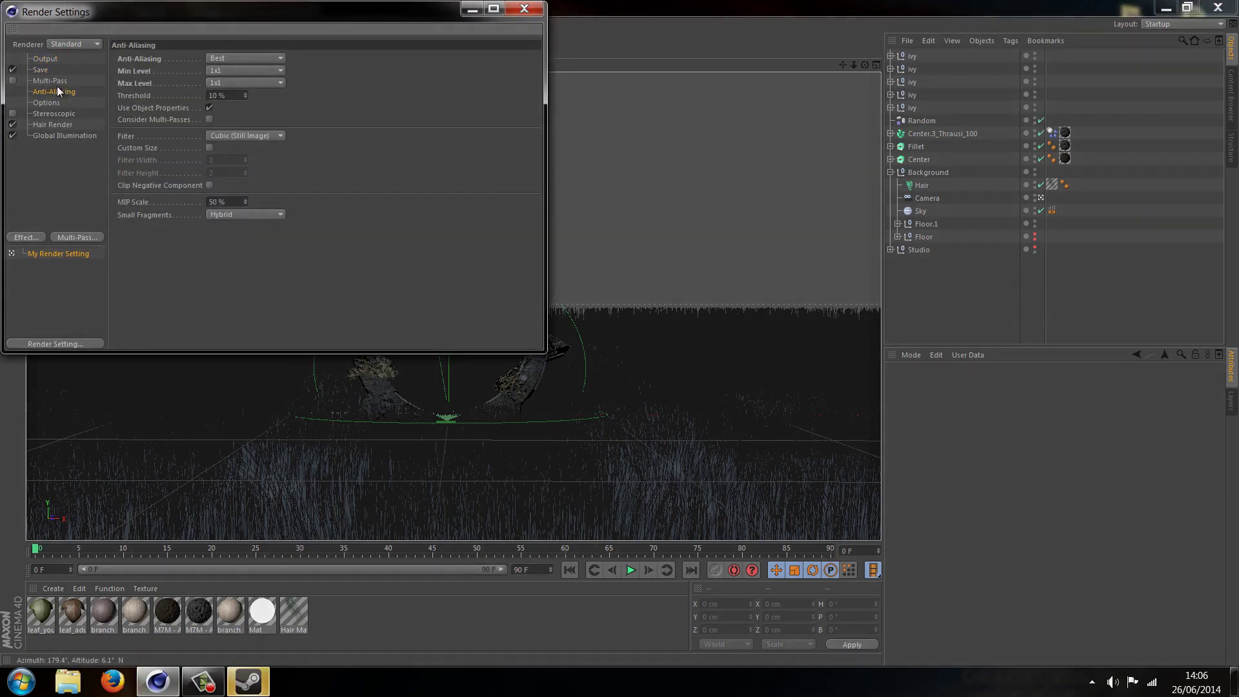
{"action": "left_click", "coordinate": [41, 70]}
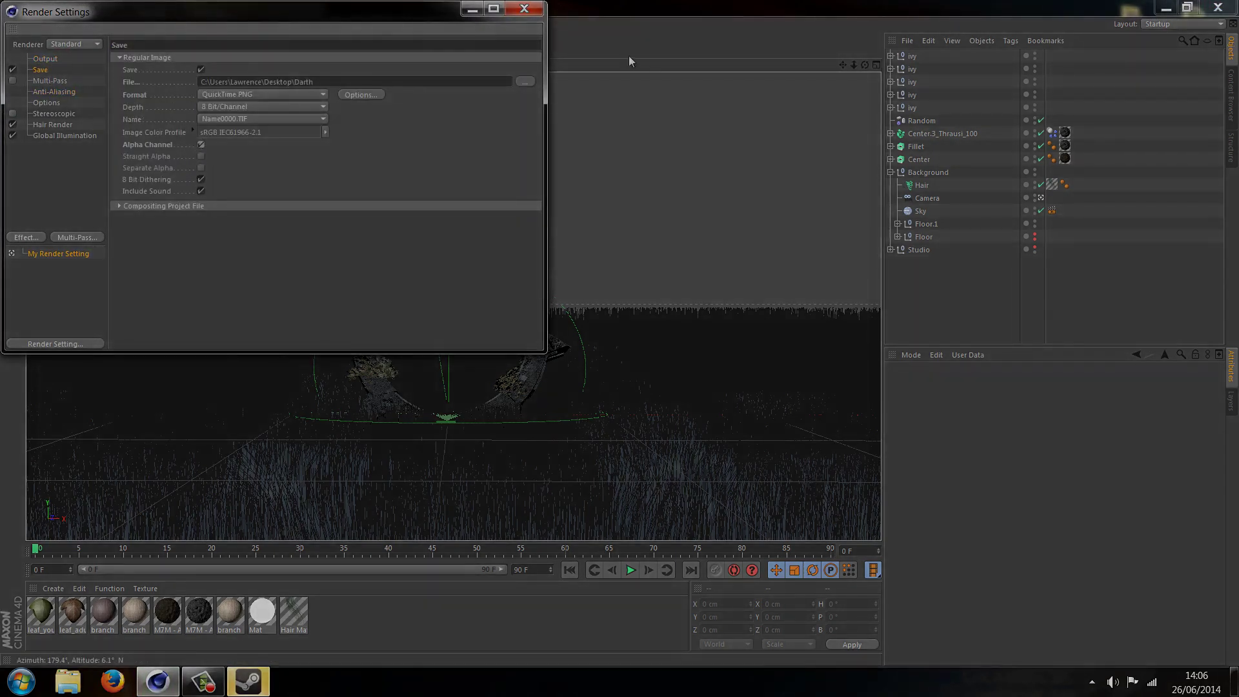
{"action": "left_click", "coordinate": [525, 9]}
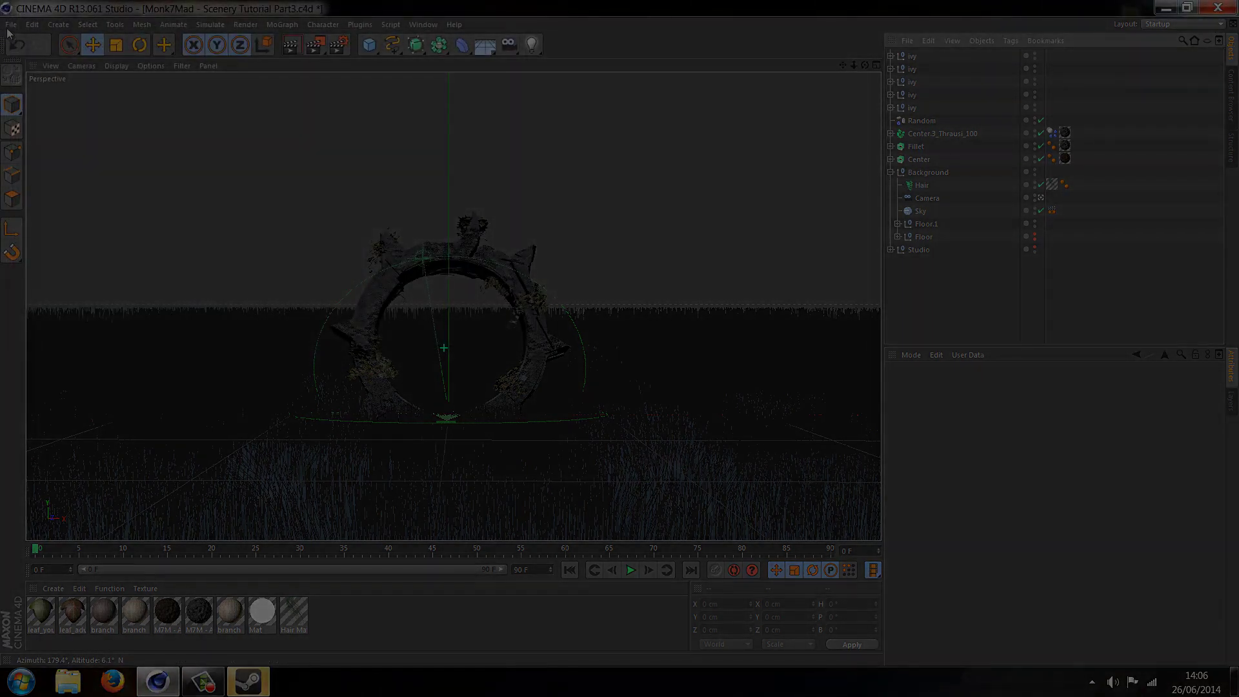